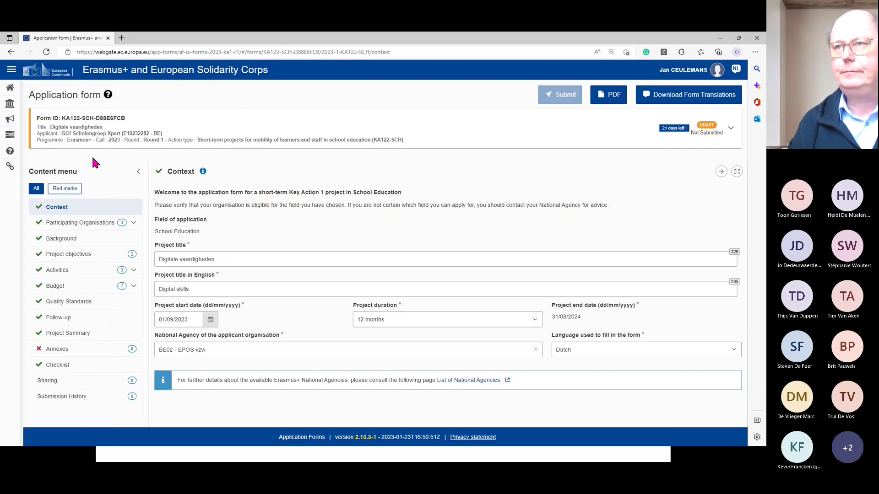
- Leave the project start date unchanged, keep a 12-month duration, and go to Participating Organisations
mouse_move(41, 124)
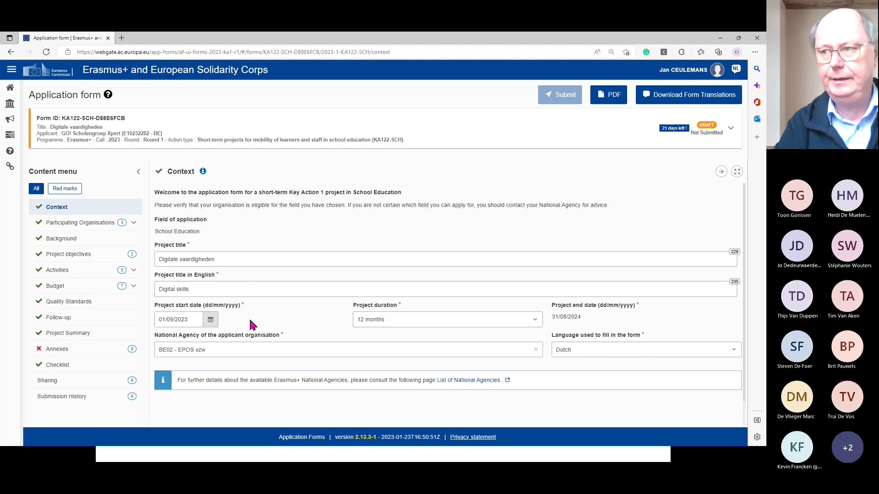
click(211, 322)
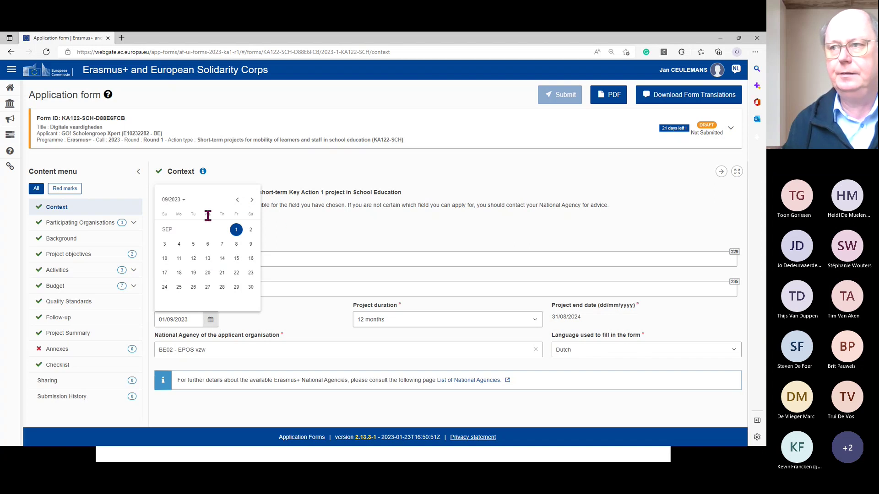
click(248, 321)
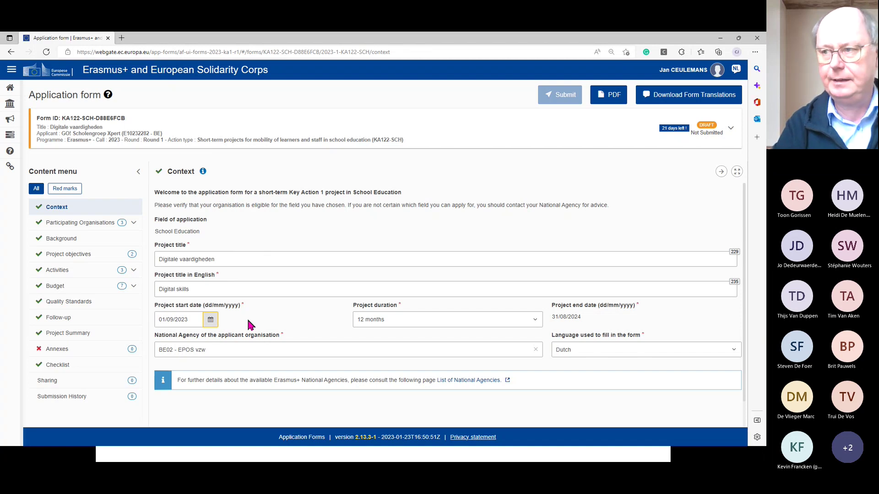
click(535, 321)
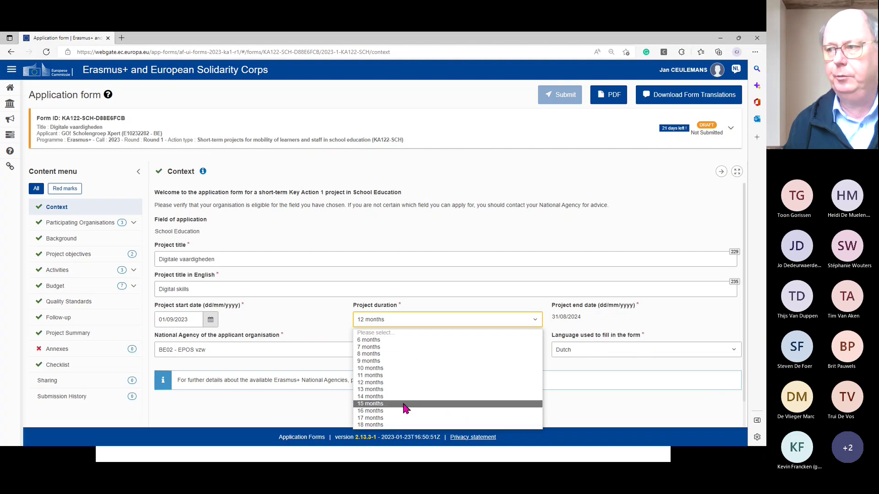
click(392, 383)
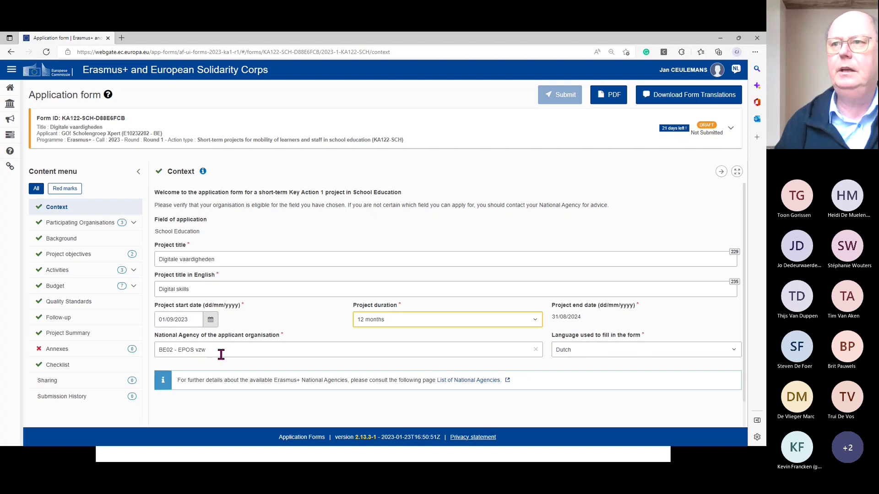
click(93, 224)
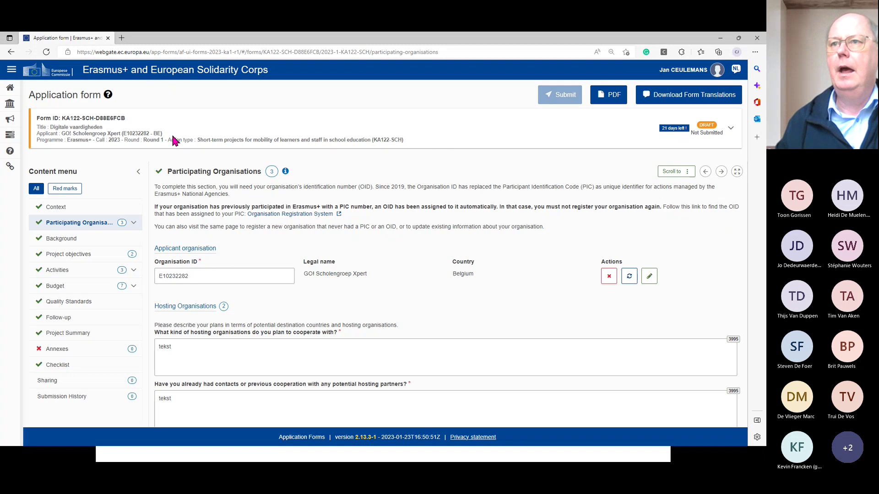
- Open Search for an Organisation from the sidebar's ORGANISATIONS menu
mouse_move(4, 111)
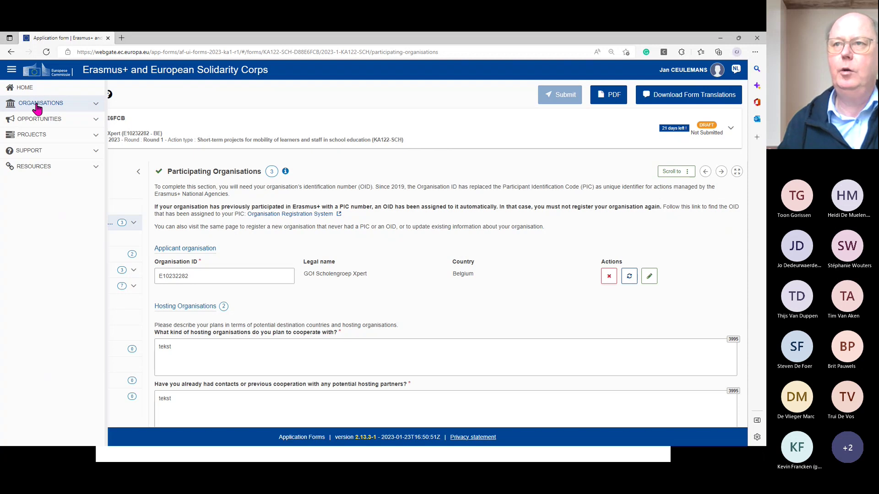
click(37, 108)
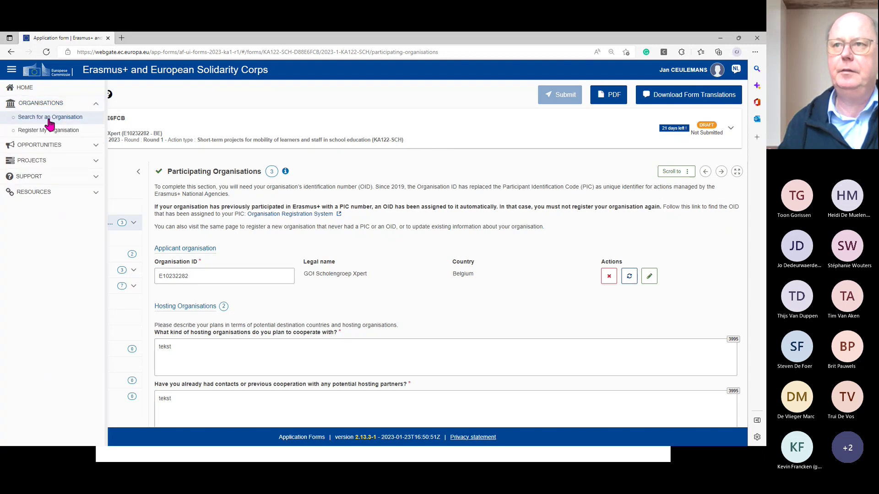
click(49, 120)
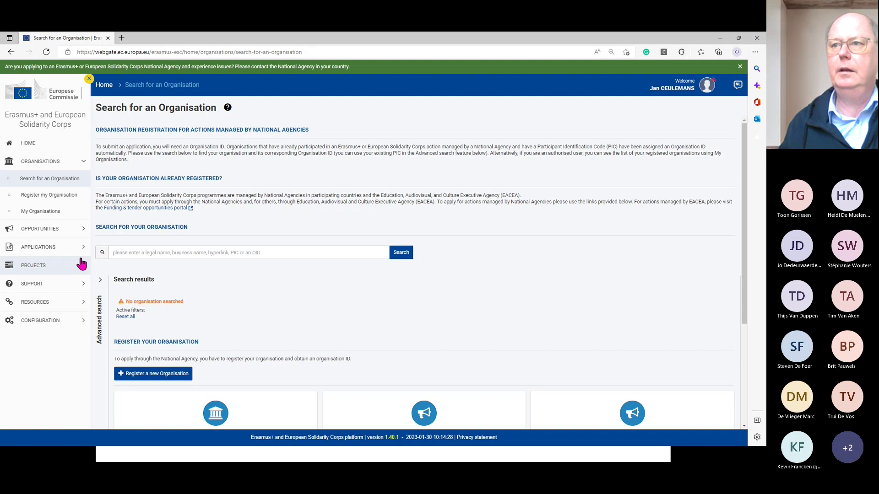
- Search the organisation list for "xpert"
scroll(215, 294, down, 3)
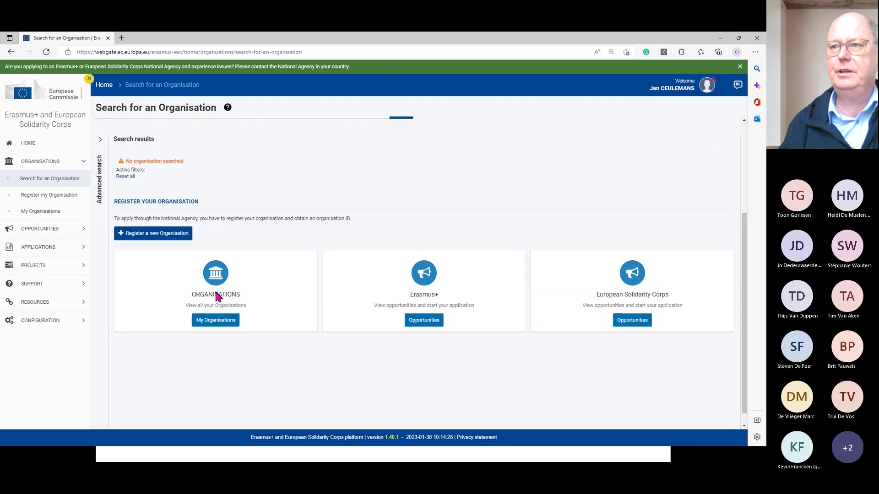
scroll(215, 294, up, 3)
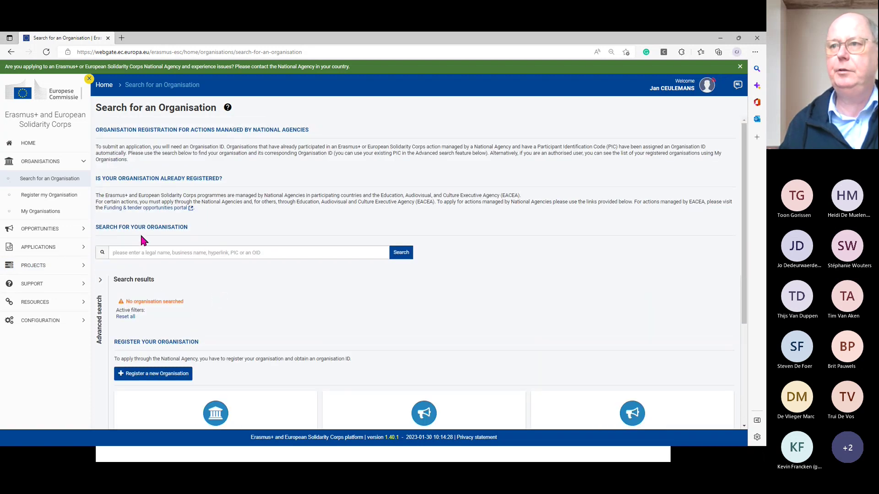
click(189, 252)
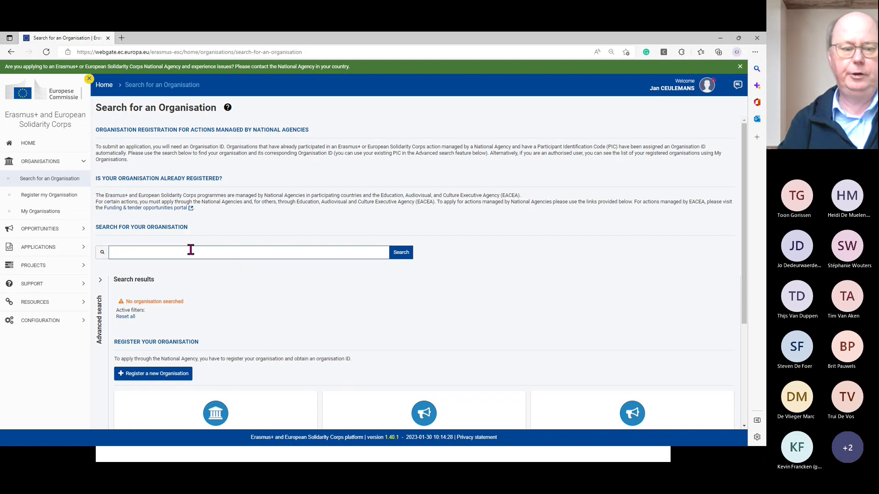
text(xper)
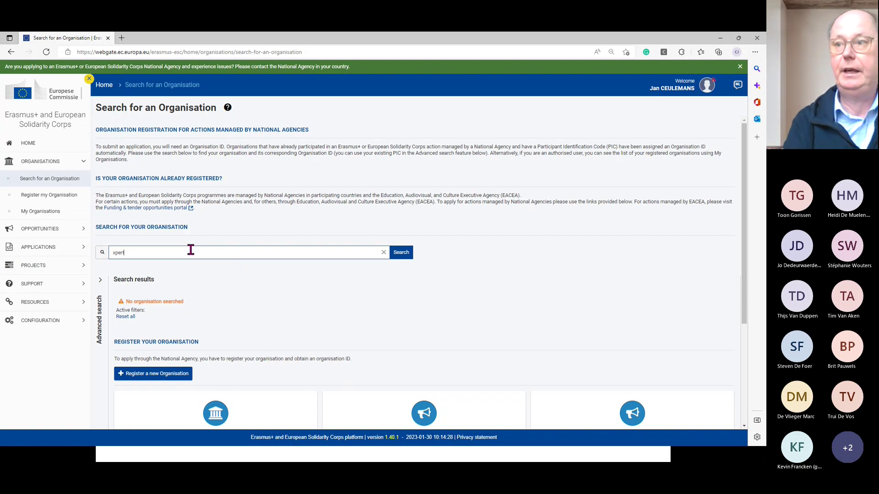
text(t)
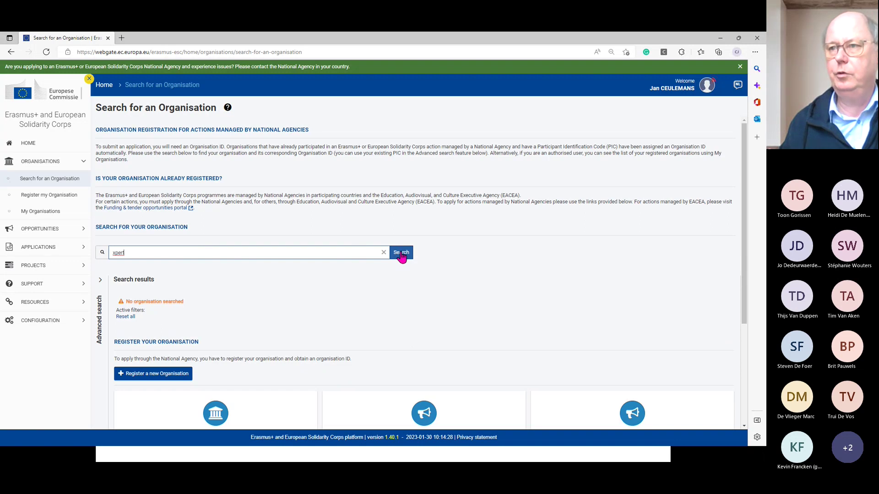
click(401, 254)
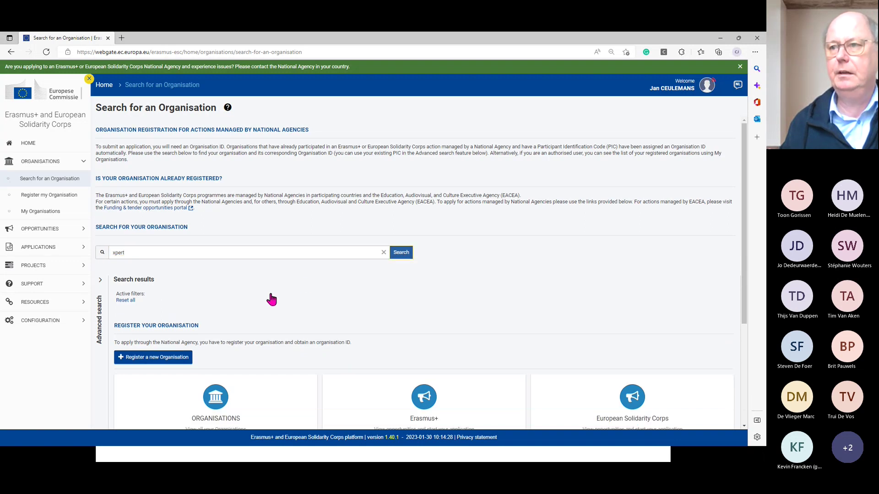
- Browse the 100 xpert results and their pagination, then return to the top
scroll(271, 298, down, 1)
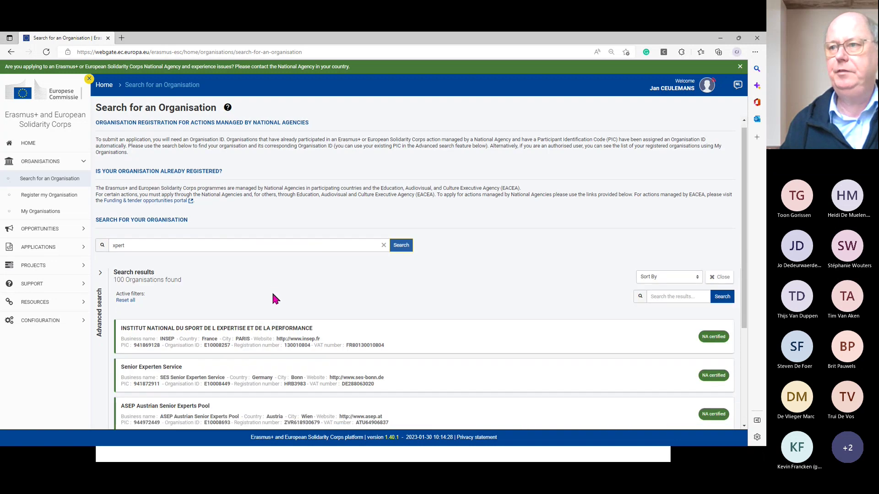
scroll(275, 298, down, 1)
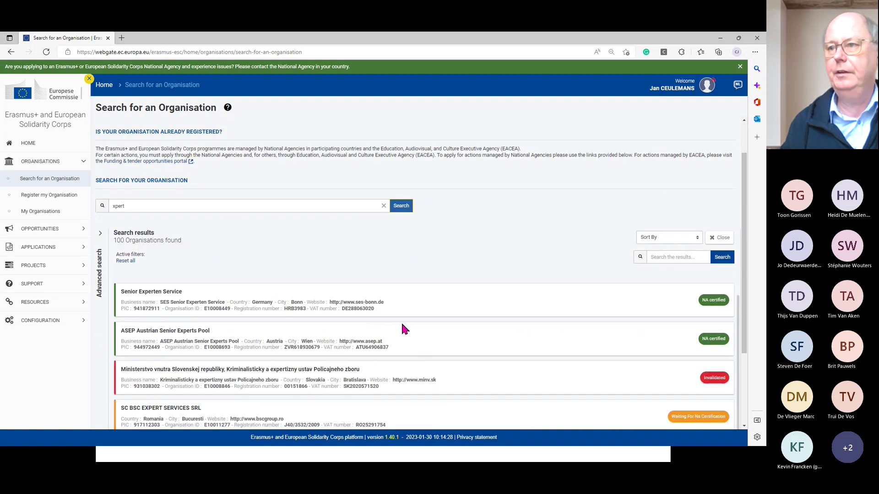
scroll(402, 327, down, 1)
scroll(403, 327, down, 1)
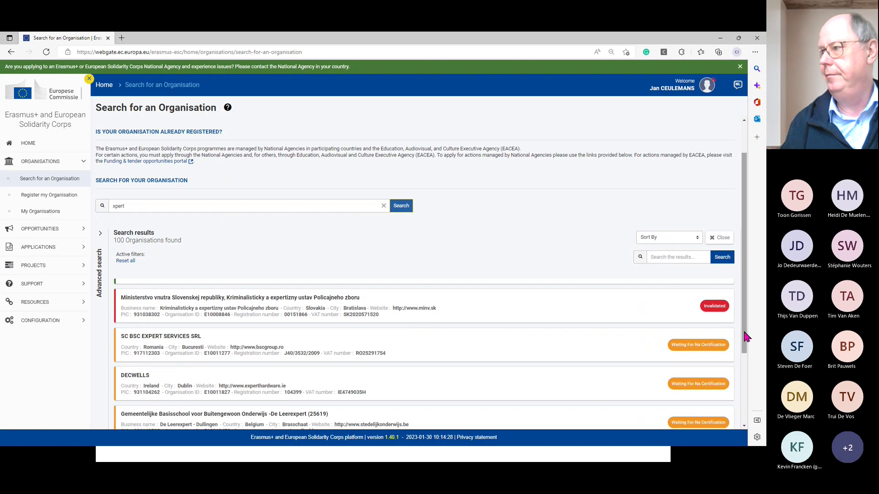
scroll(745, 357, down, 1)
scroll(745, 357, down, 2)
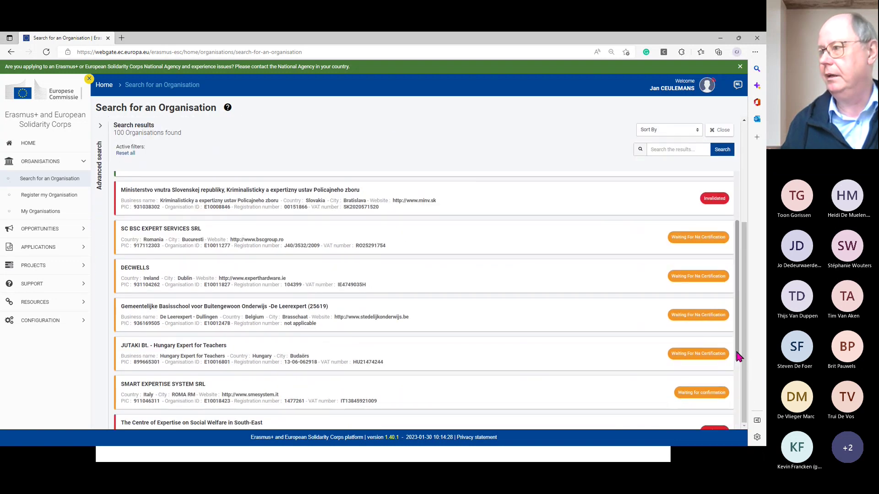
scroll(739, 356, down, 3)
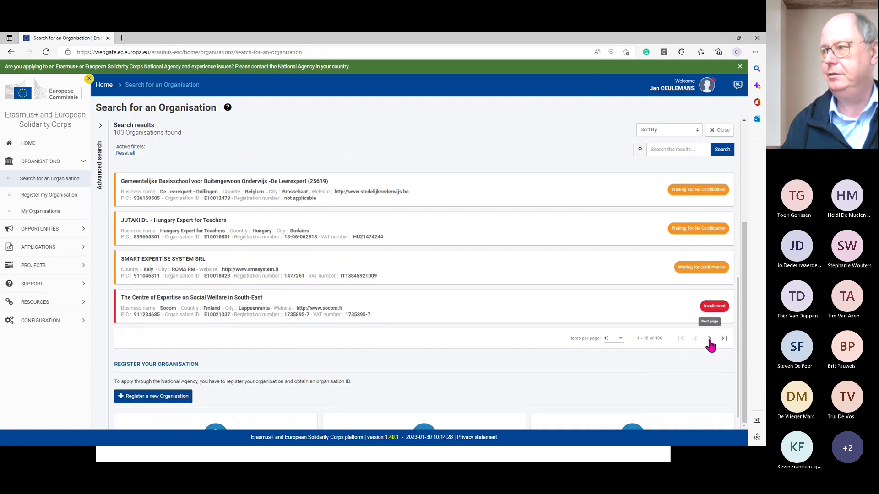
scroll(435, 277, up, 2)
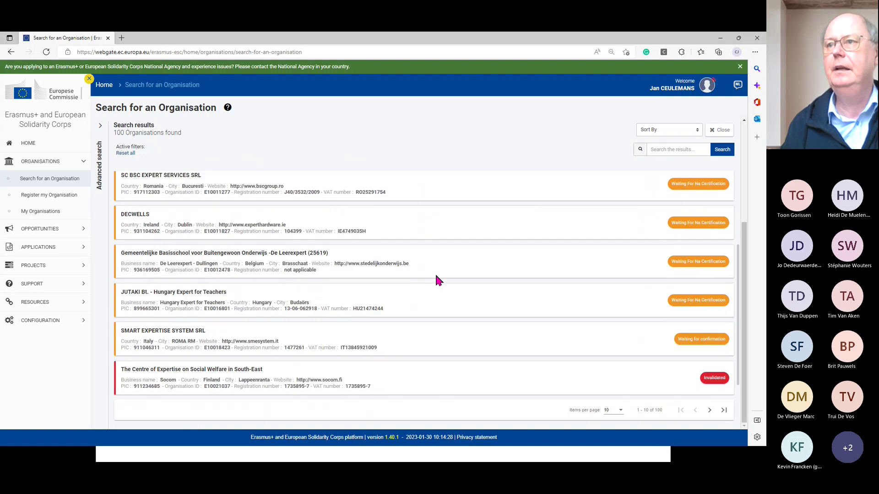
scroll(436, 276, up, 5)
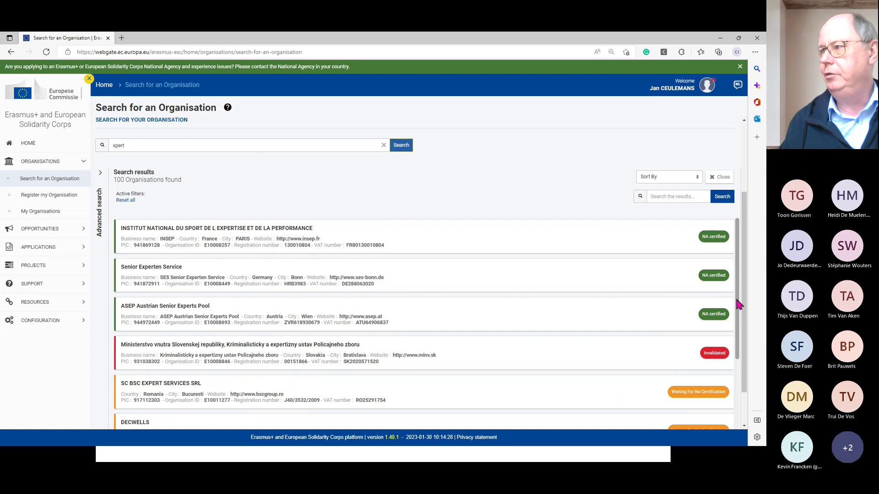
drag(738, 300, 735, 318)
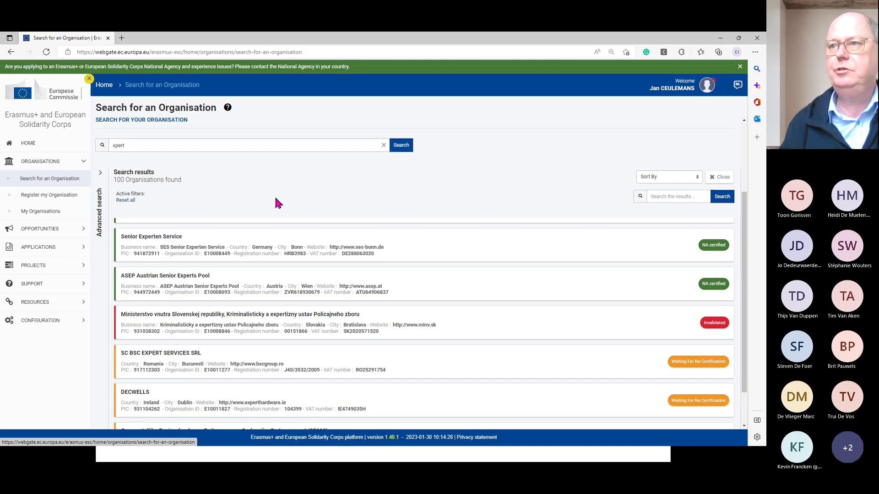
scroll(275, 196, up, 3)
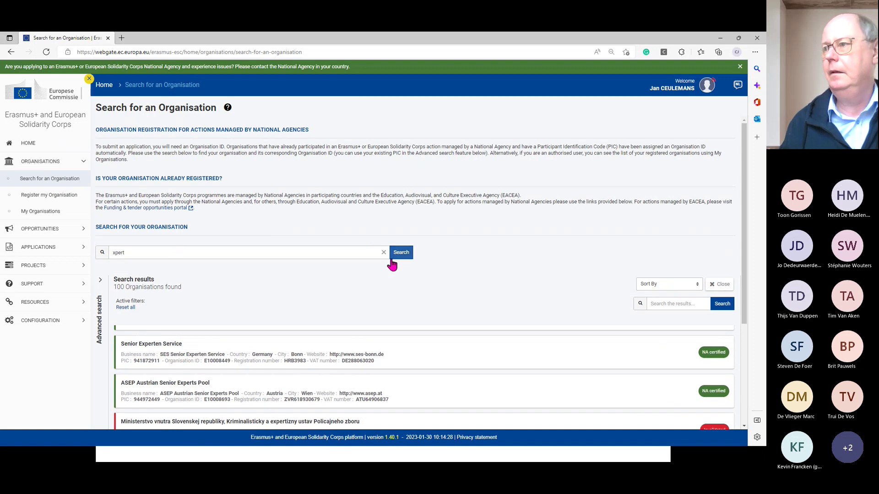
- Clear the "xpert" term from the organisation search box
click(384, 252)
scroll(299, 259, down, 3)
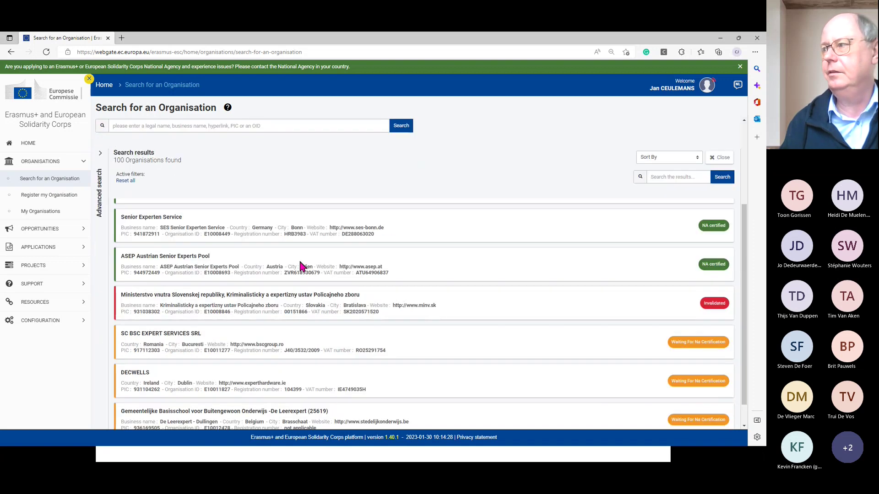
scroll(295, 257, up, 3)
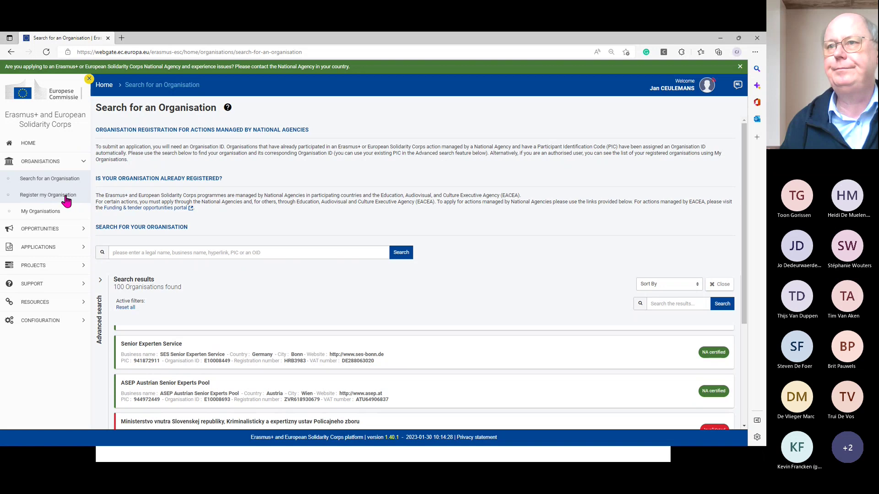
- Visit Register my Organisation, then return to Search for an Organisation
click(66, 196)
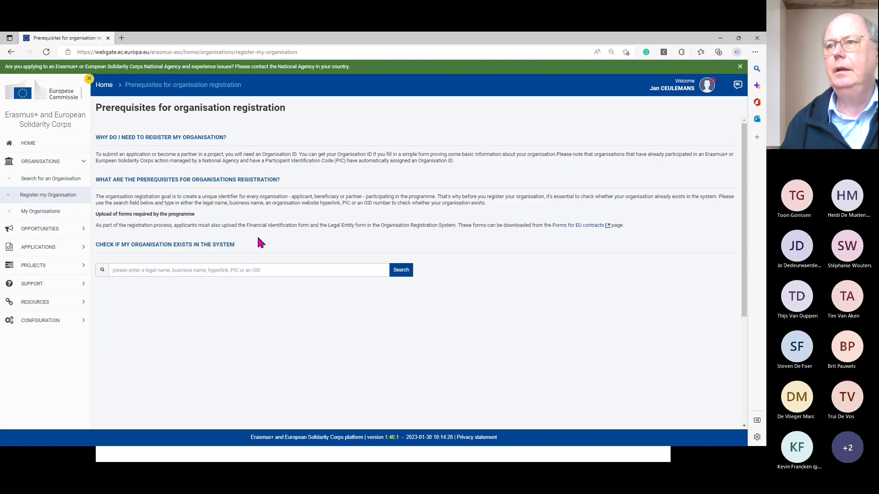
click(45, 163)
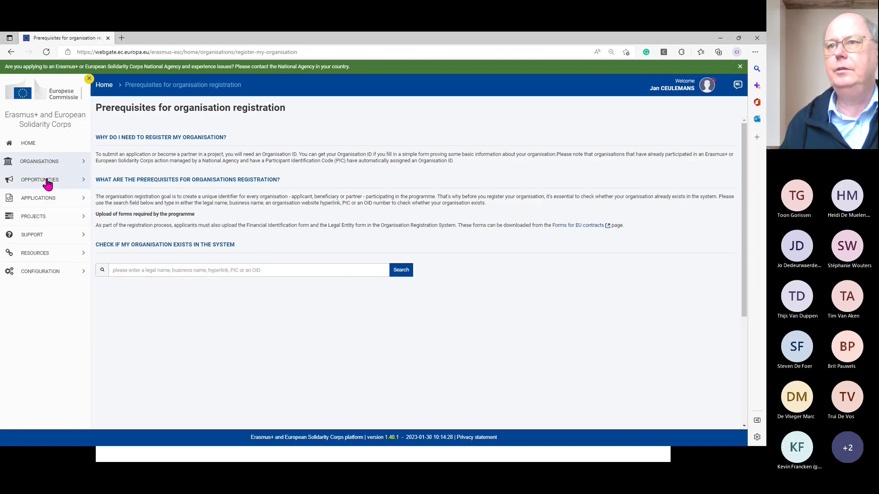
click(50, 164)
click(53, 178)
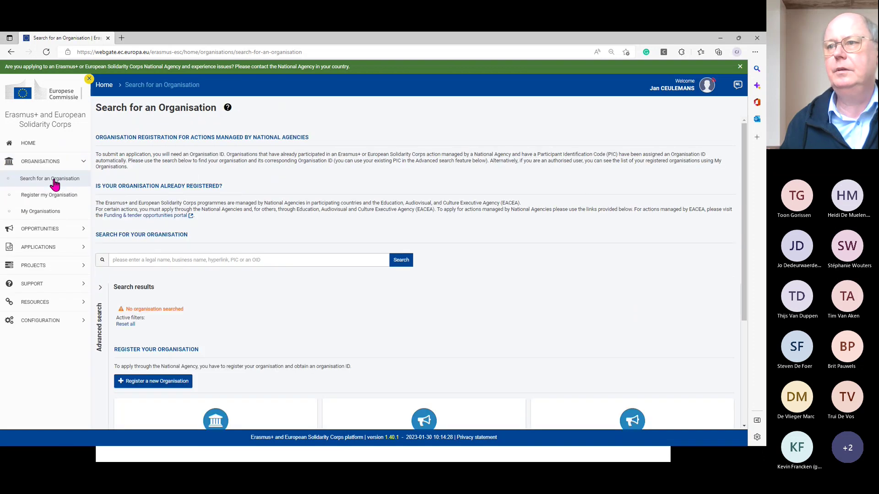
- Open My Applications and filter Calls to 2023 instead of 2022, listing five drafts
scroll(289, 306, down, 2)
scroll(277, 244, up, 2)
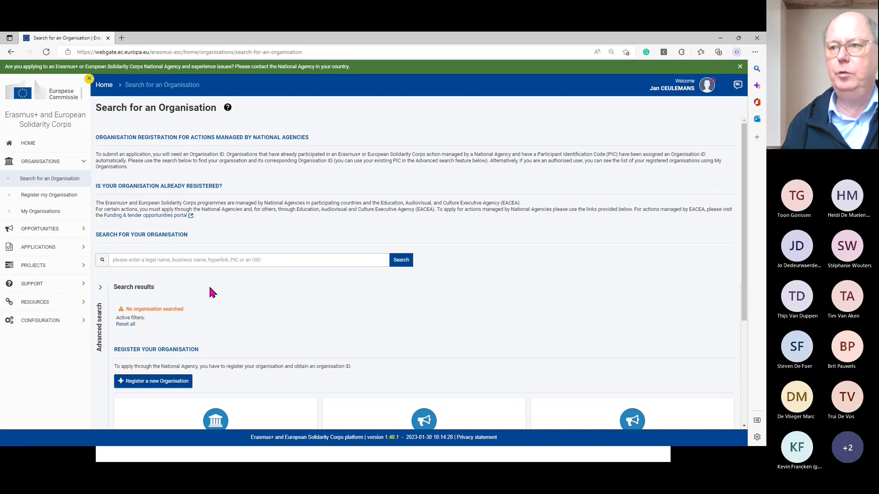
scroll(216, 289, down, 1)
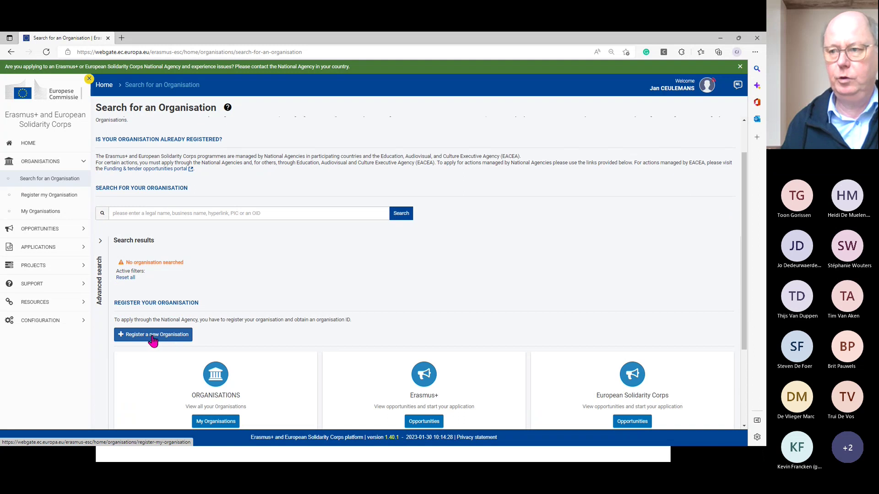
scroll(153, 339, down, 1)
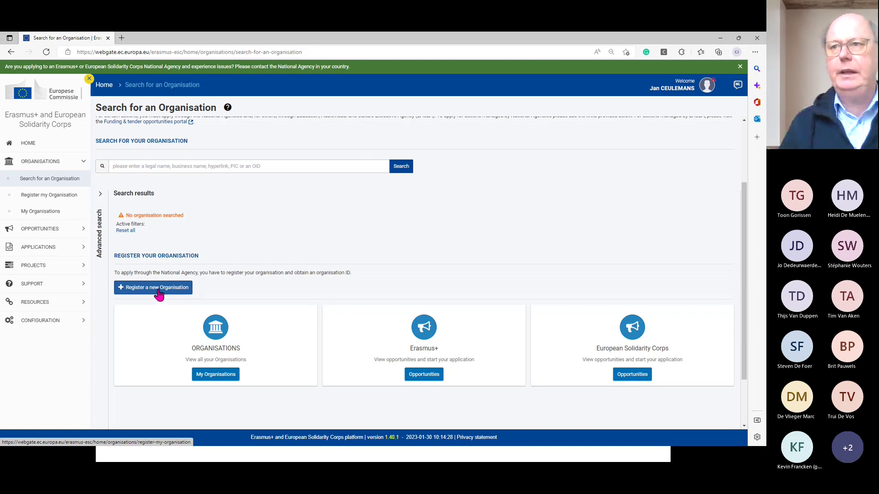
scroll(158, 295, up, 2)
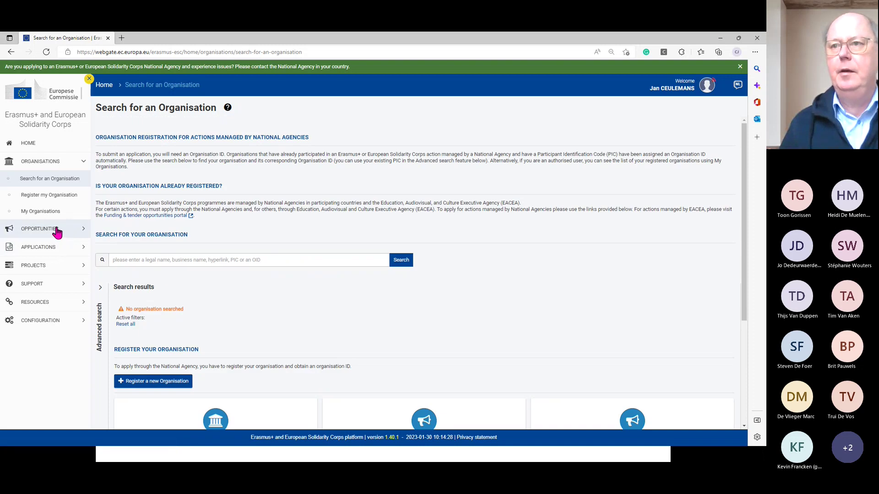
click(58, 234)
click(57, 231)
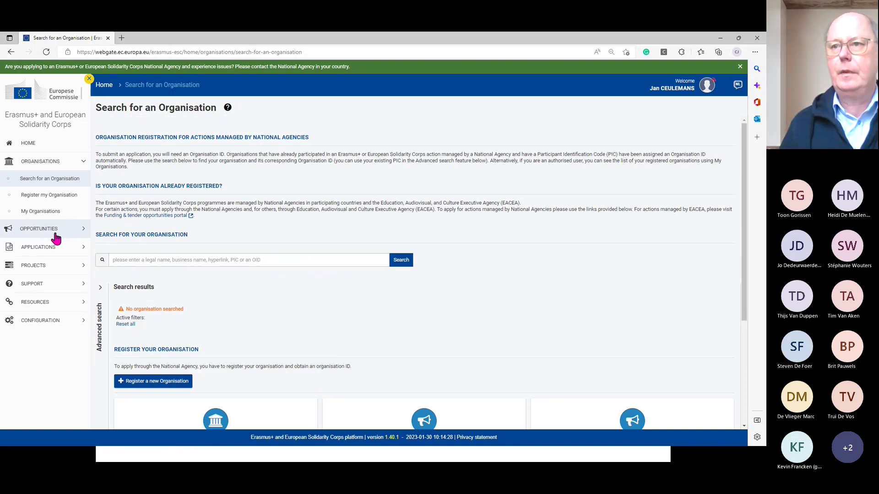
click(47, 249)
click(49, 265)
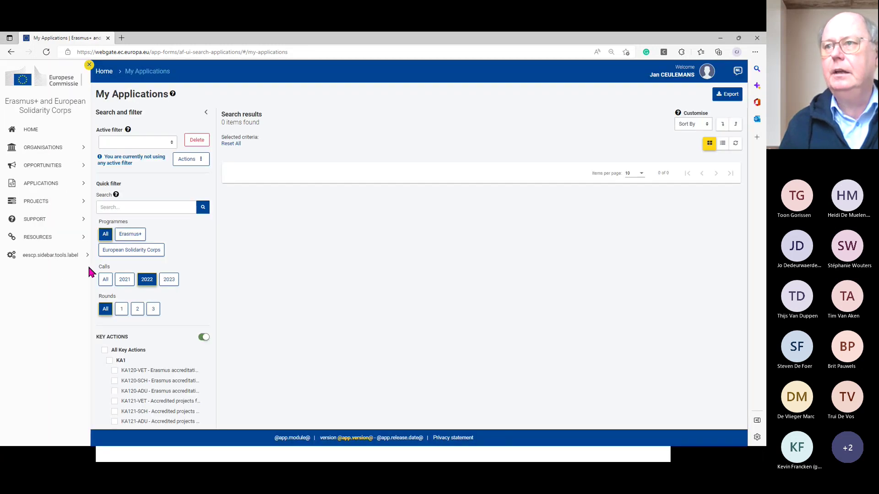
click(169, 279)
click(150, 281)
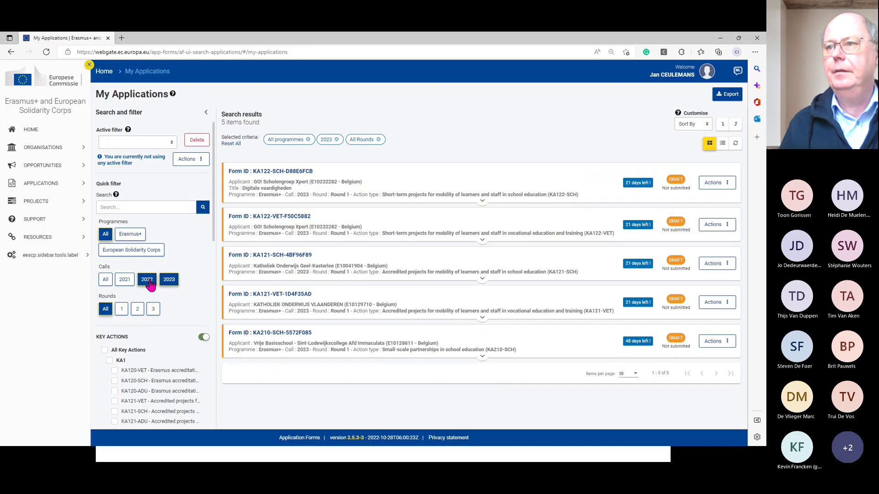
- Open form KA122-SCH-D88E6FCB at its Participating Organisations section
click(279, 173)
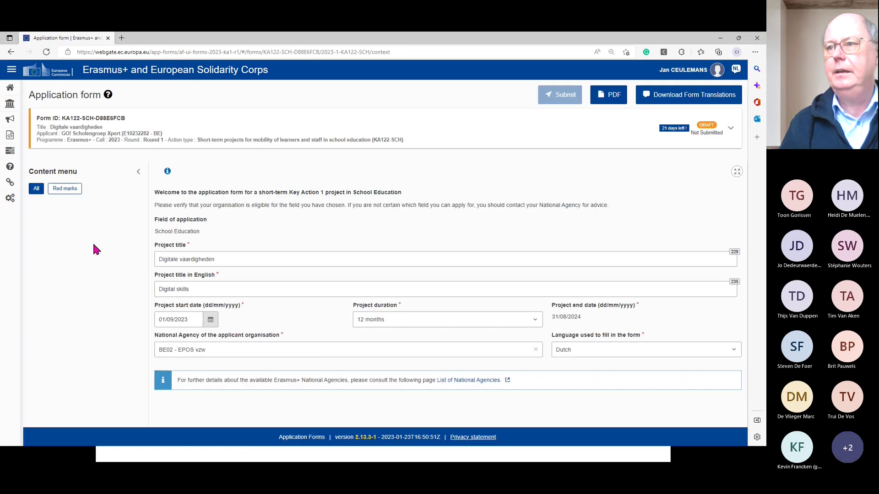
click(90, 226)
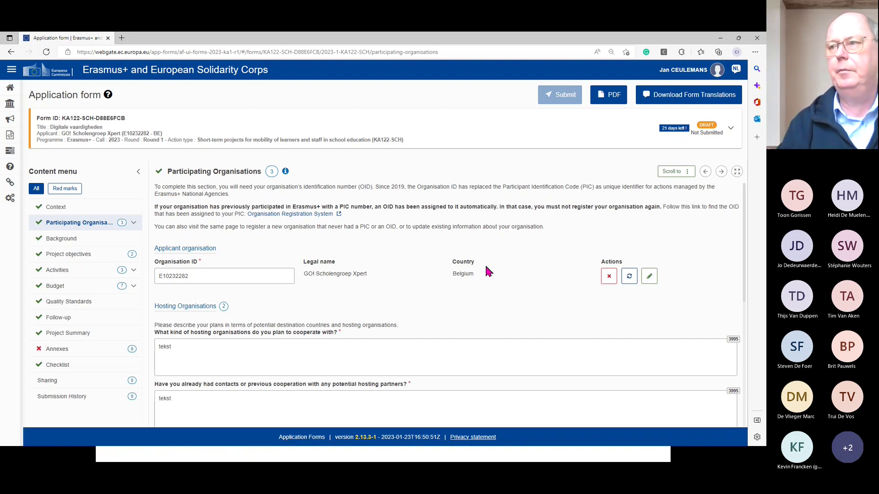
- Open the applicant organisation's details and review its legal representative and primary contact
click(650, 276)
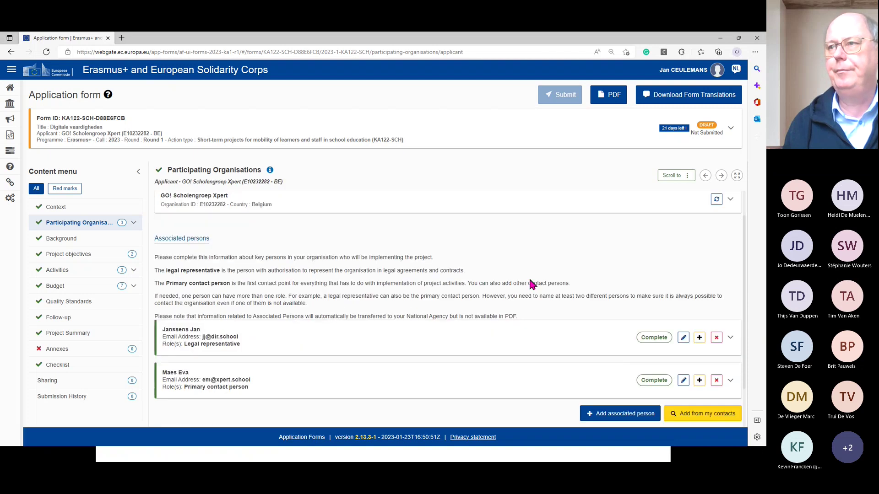
scroll(531, 284, down, 1)
scroll(486, 276, up, 2)
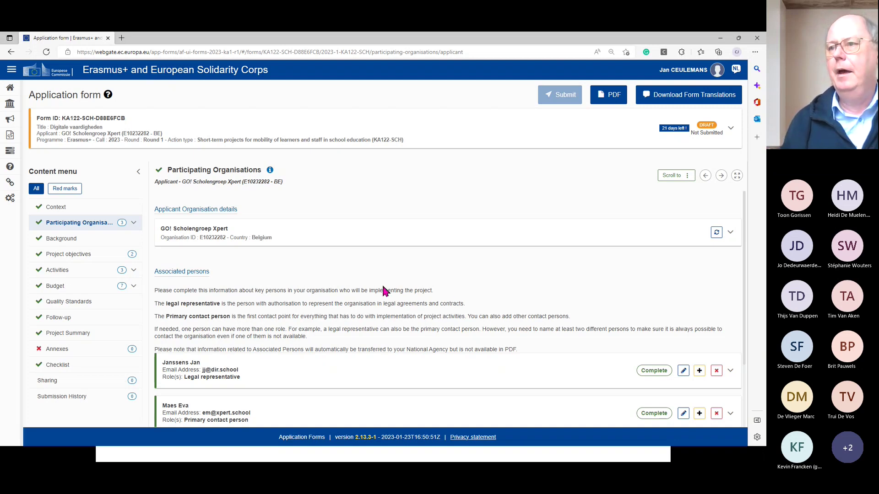
scroll(339, 348, down, 1)
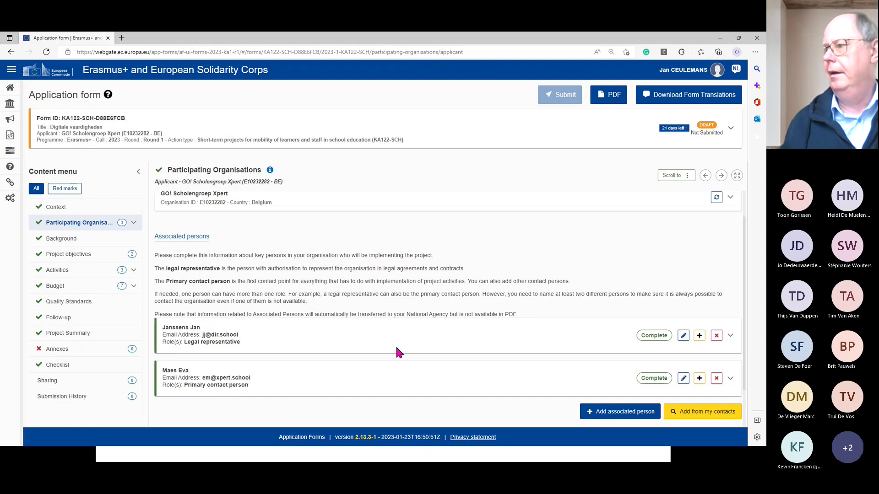
scroll(403, 351, down, 1)
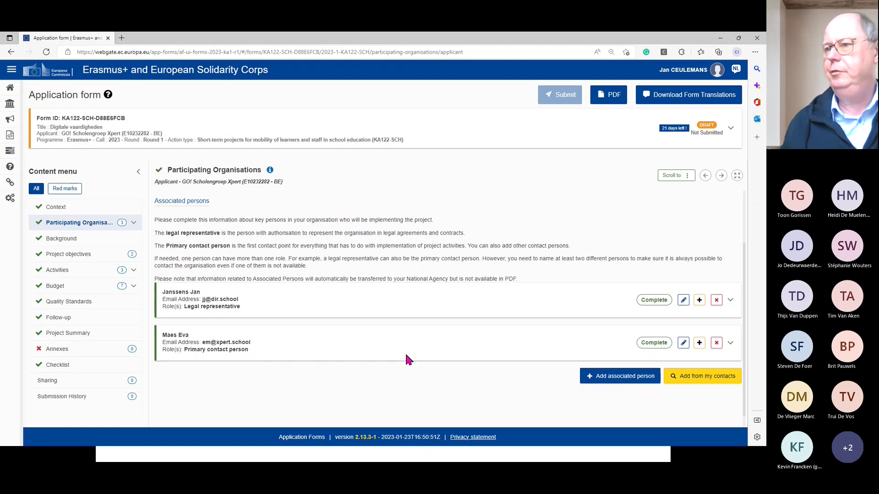
click(617, 379)
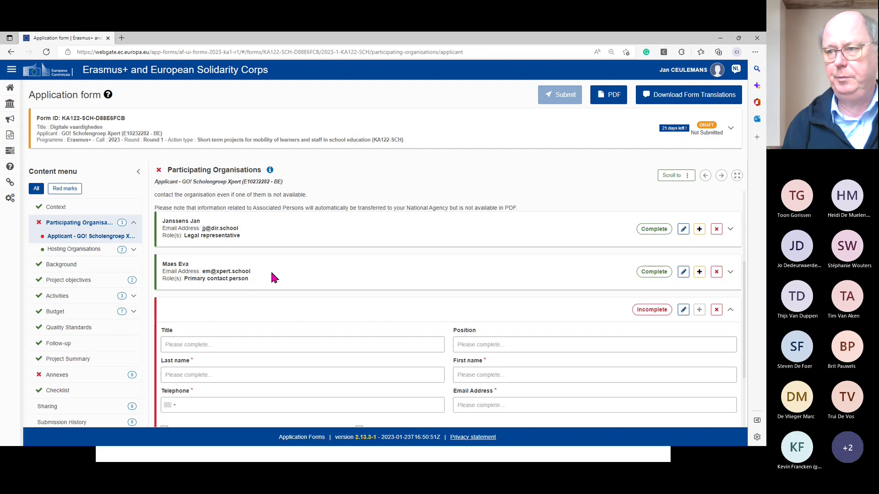
scroll(272, 277, down, 2)
scroll(272, 273, up, 1)
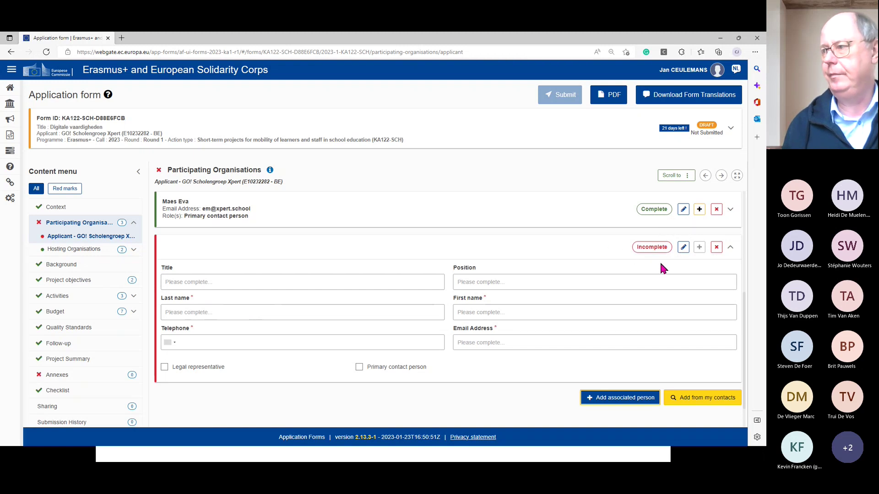
click(418, 397)
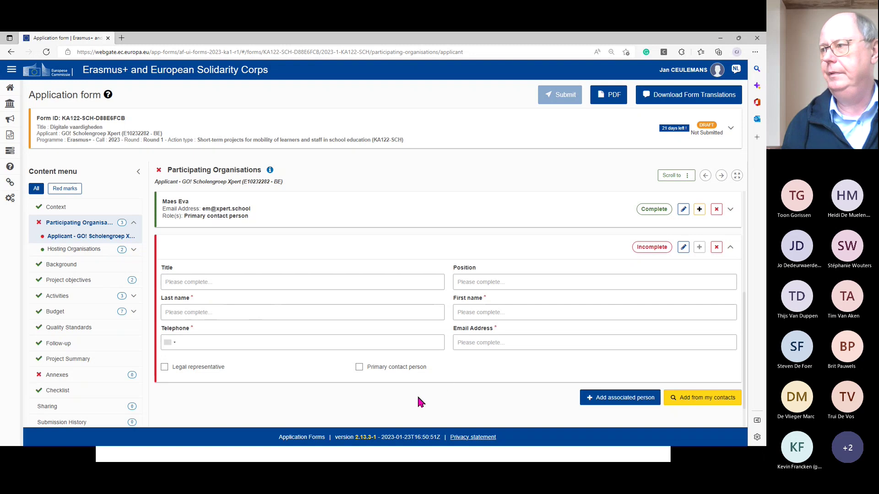
click(717, 250)
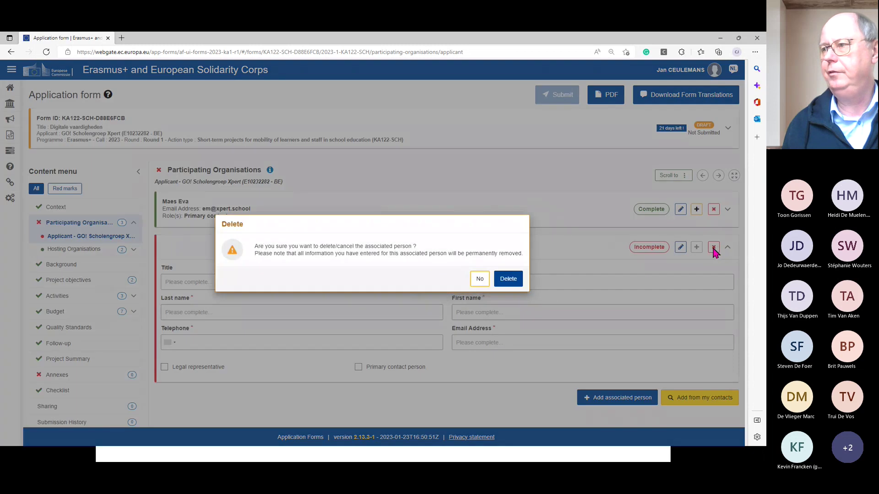
click(508, 281)
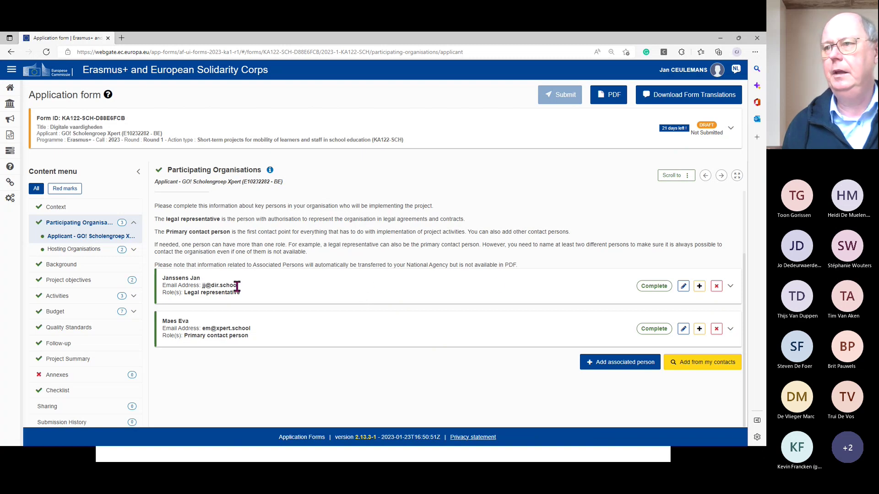
click(683, 287)
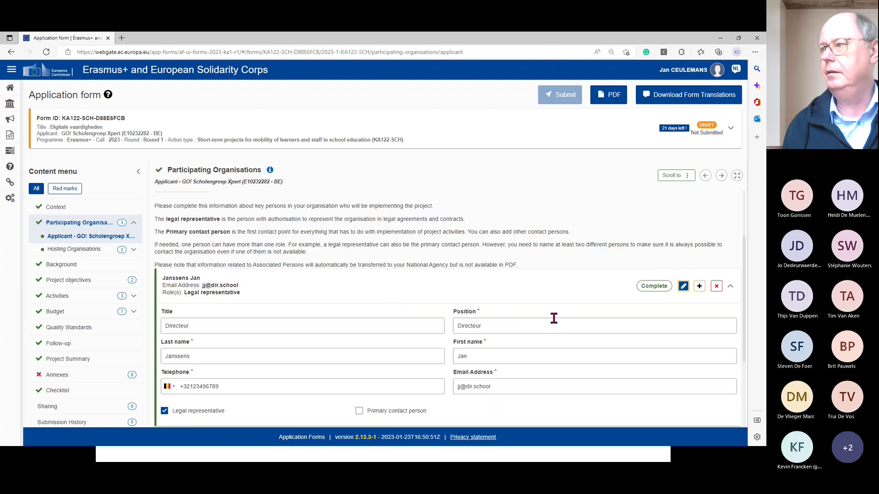
scroll(554, 318, down, 2)
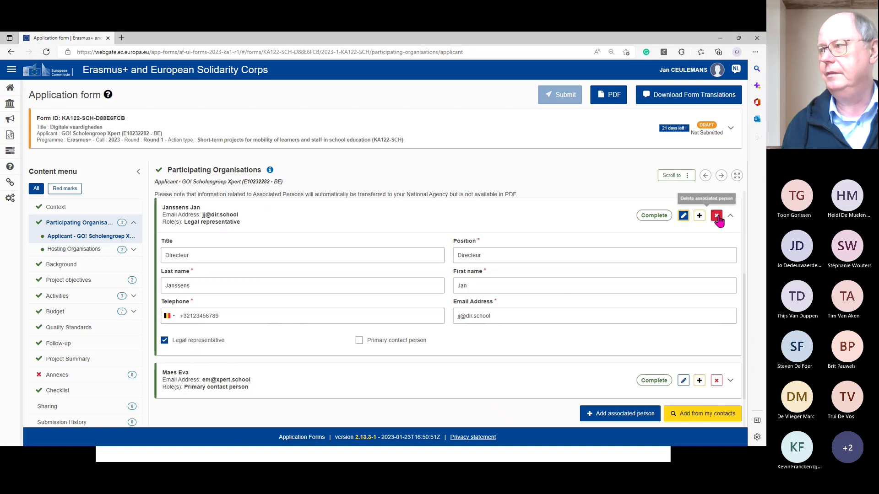
click(683, 216)
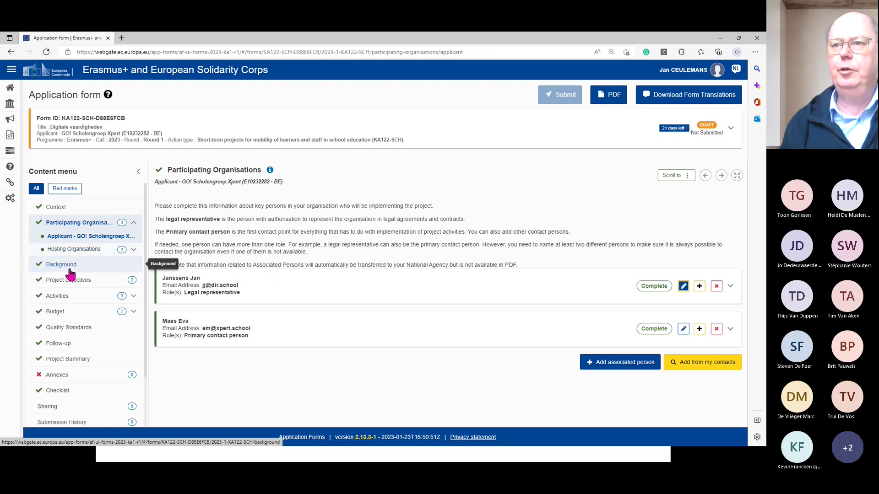
- Add an empty OID row below the German and French hosting schools
click(88, 251)
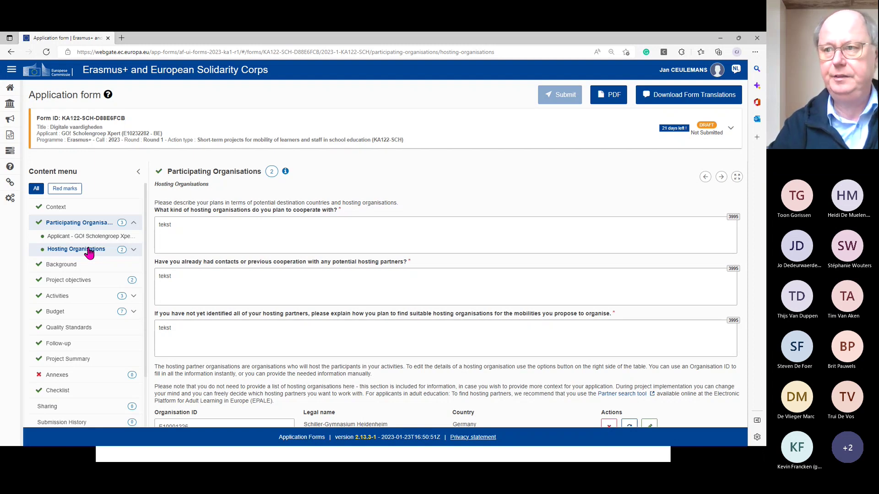
scroll(404, 348, down, 1)
scroll(405, 348, down, 3)
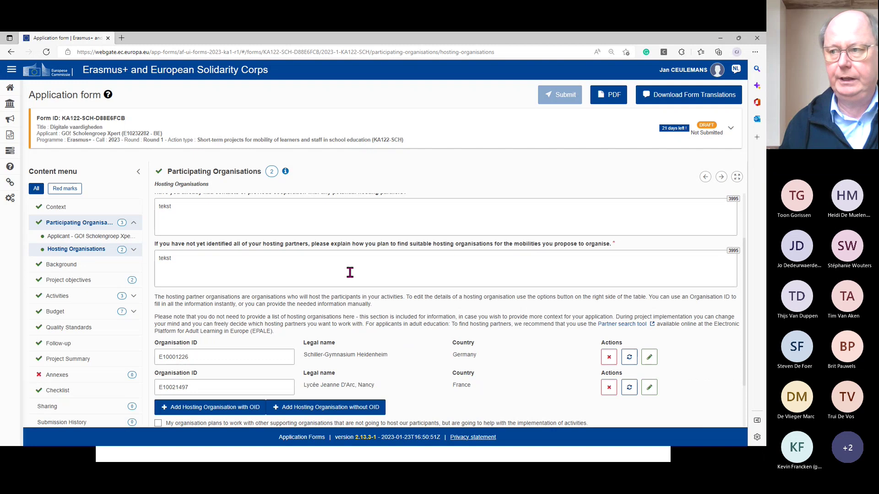
scroll(390, 300, down, 2)
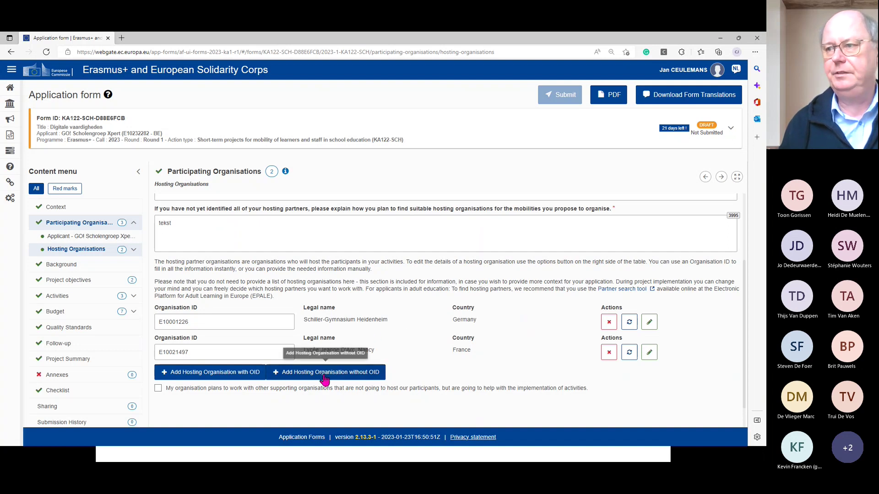
click(200, 373)
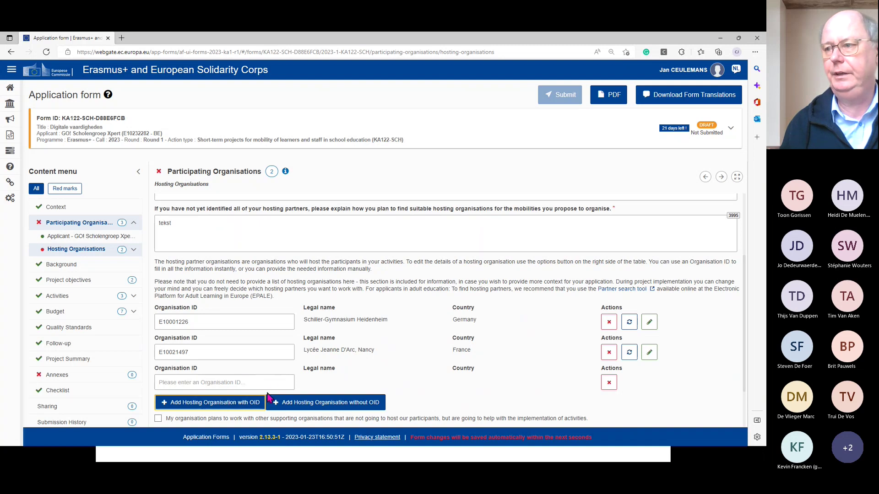
- Add a hosting organisation without OID and collapse its blank details form
click(293, 403)
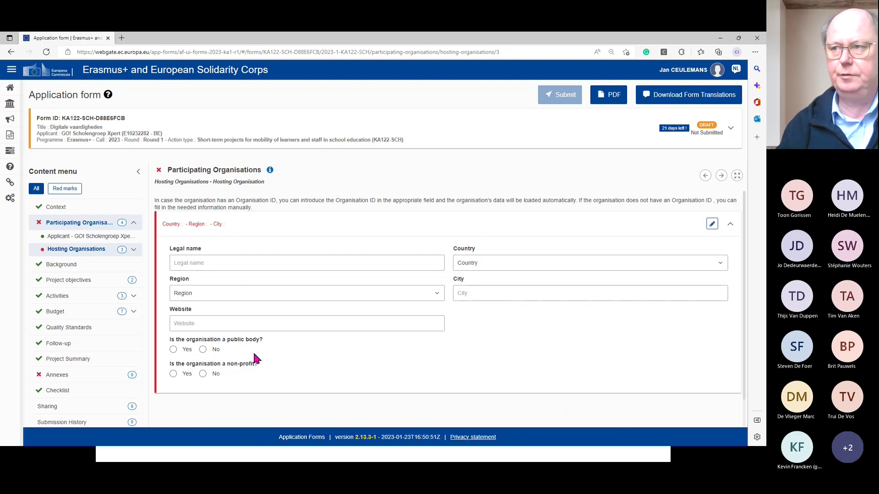
click(713, 225)
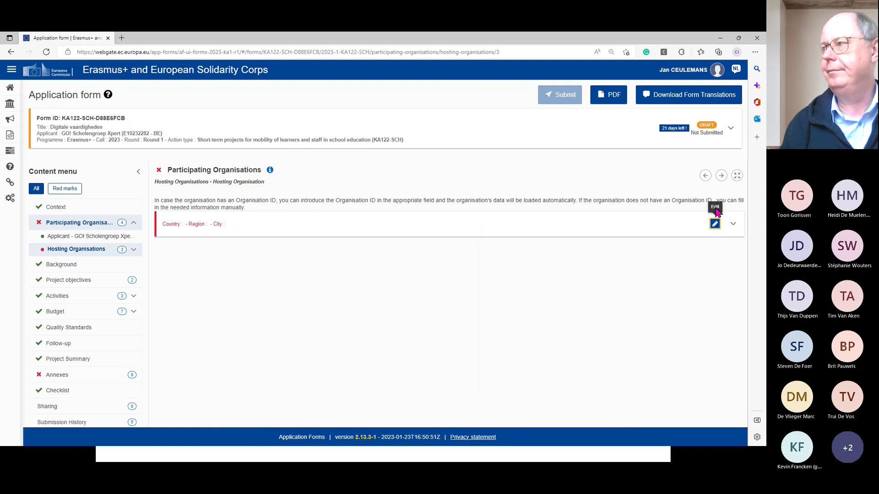
- Delete both blank hosting rows, keeping only Schiller-Gymnasium Heidenheim and Lycée Jeanne D'Arc
click(85, 249)
scroll(305, 329, down, 3)
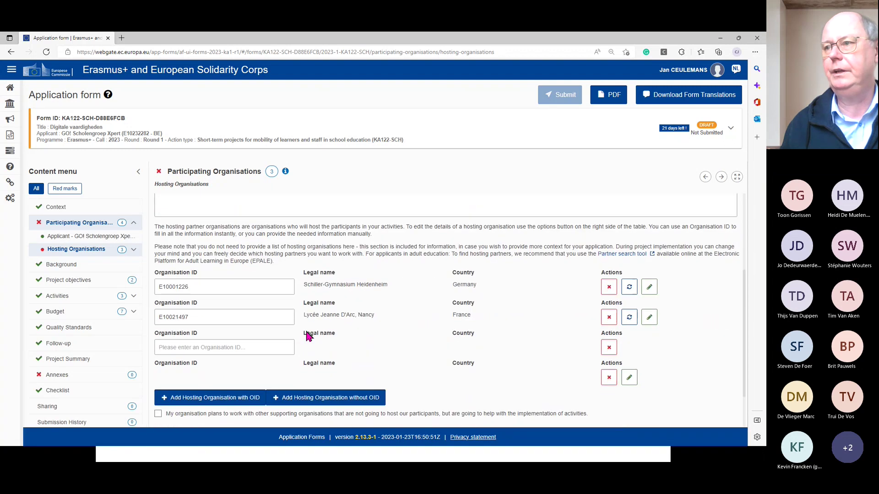
click(609, 349)
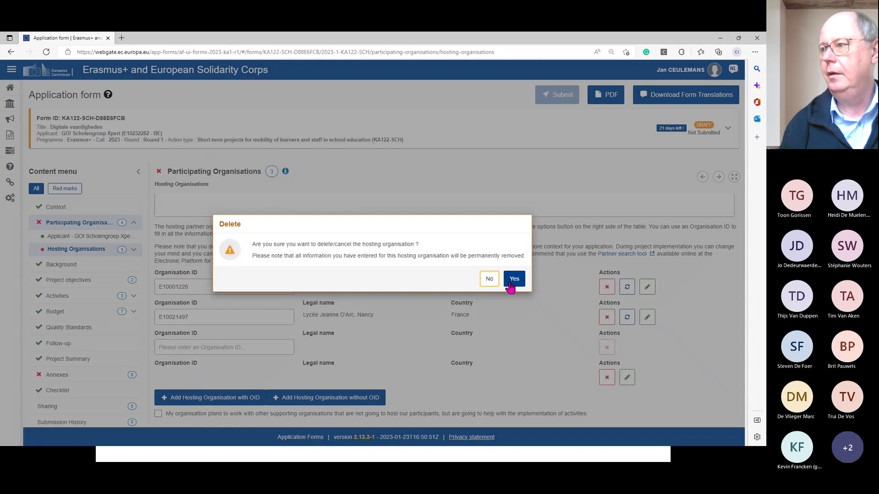
click(512, 277)
click(609, 348)
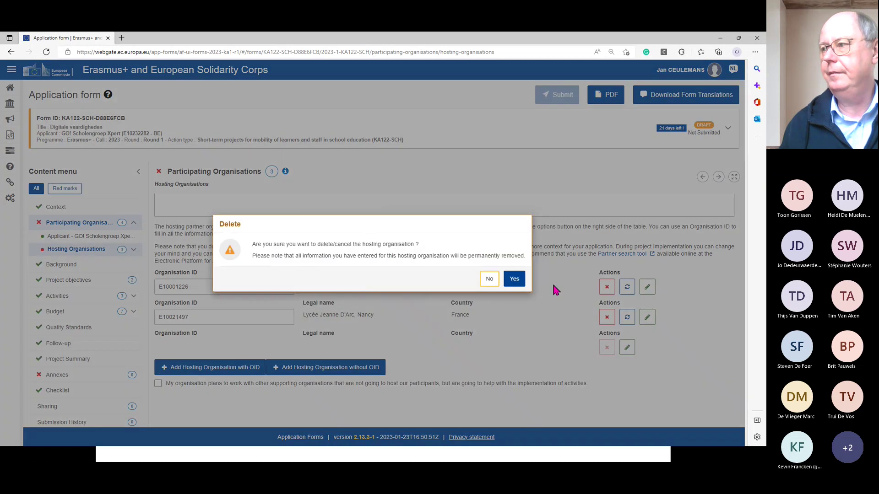
click(513, 277)
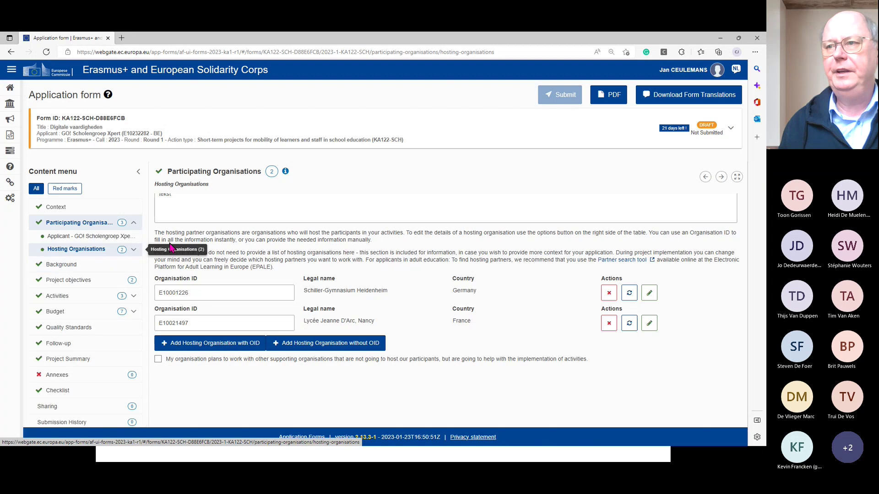
- View Schiller-Gymnasium Heidenheim's details, then move on to the form's Background section
click(649, 293)
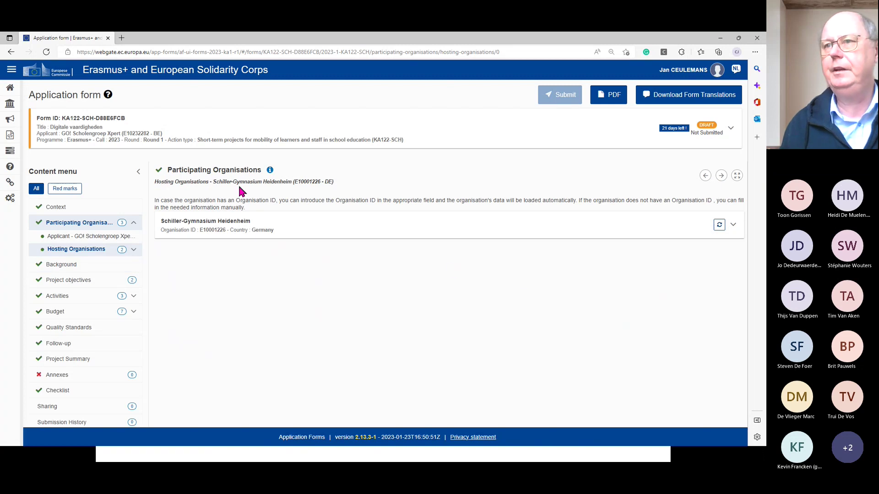
click(78, 251)
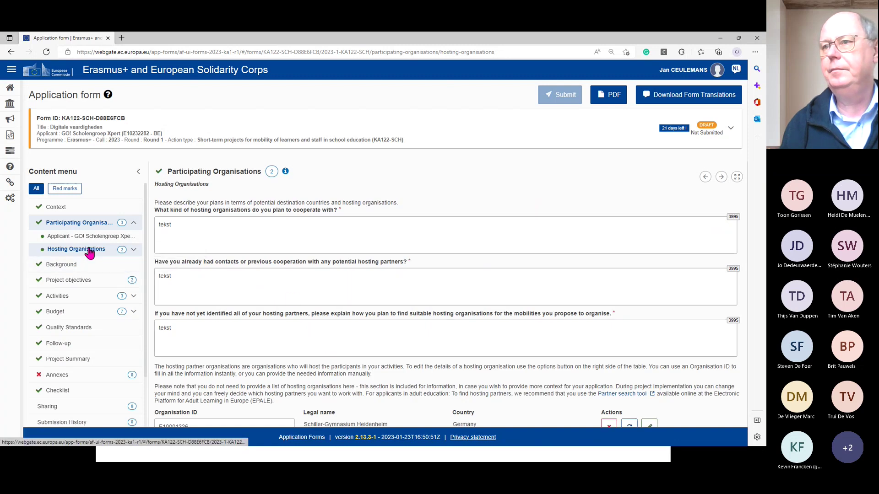
scroll(219, 277, down, 3)
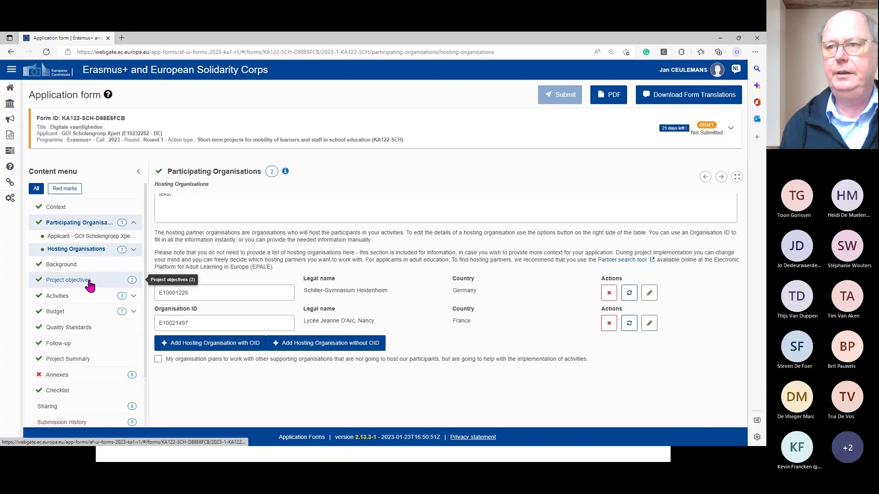
click(70, 265)
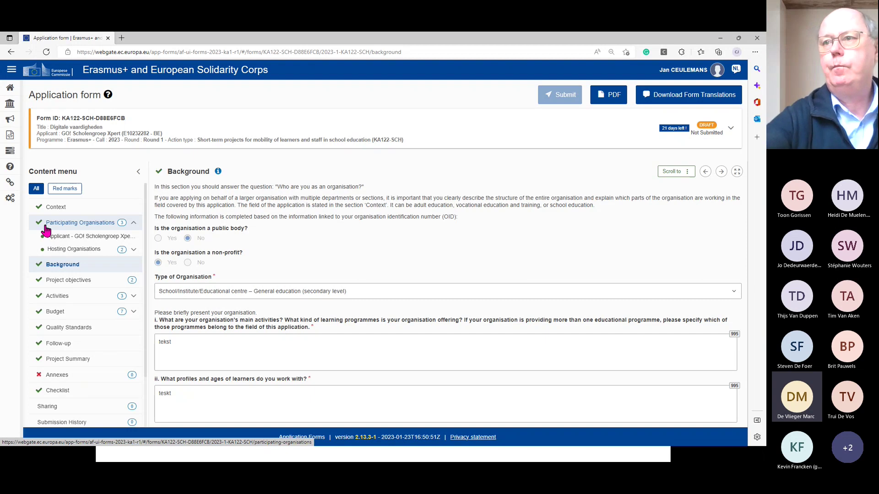
click(75, 251)
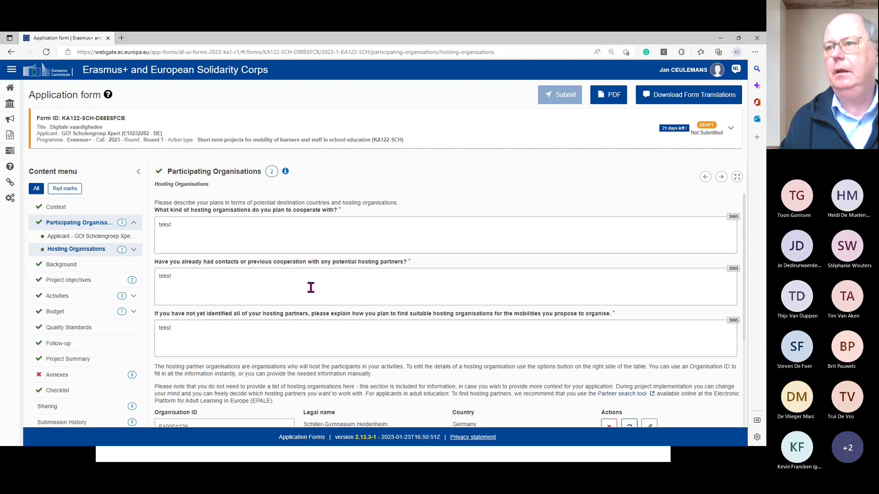
scroll(310, 288, down, 4)
scroll(311, 287, up, 4)
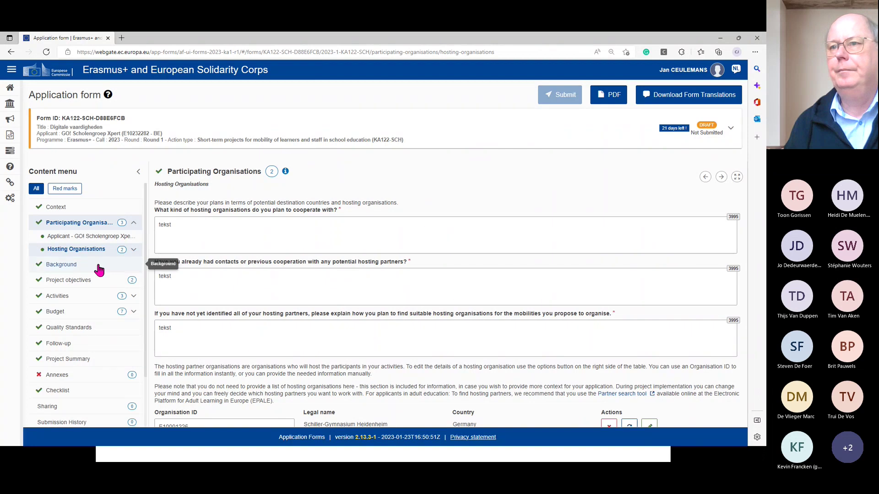
click(67, 266)
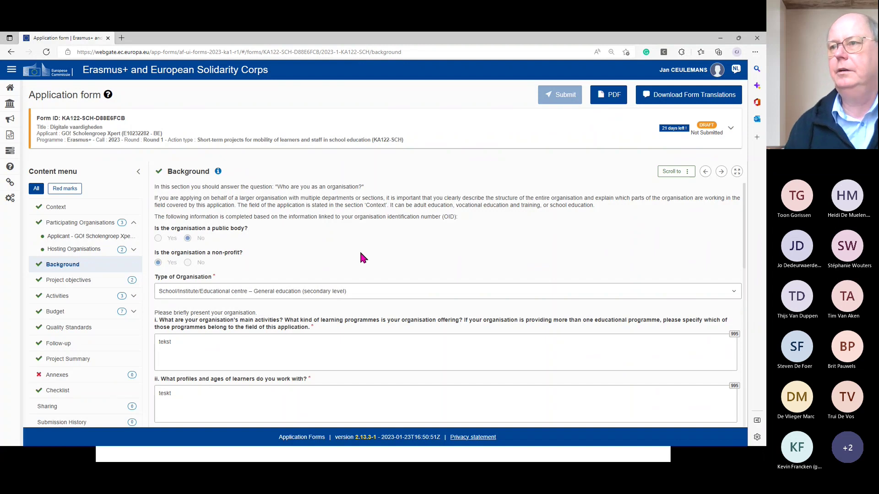
scroll(368, 314, down, 3)
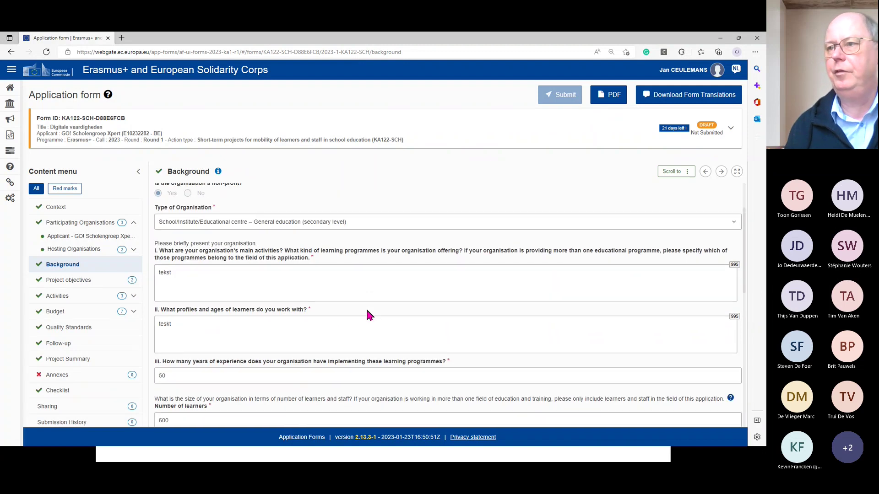
scroll(366, 311, up, 3)
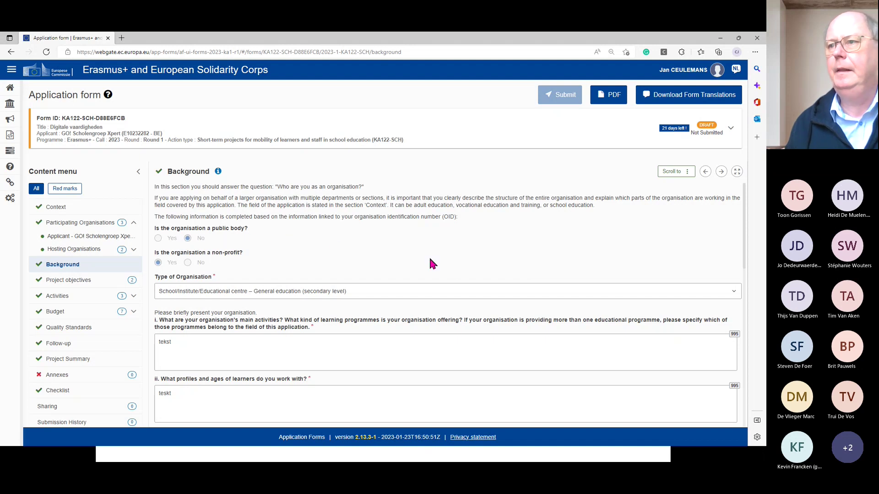
scroll(431, 260, down, 1)
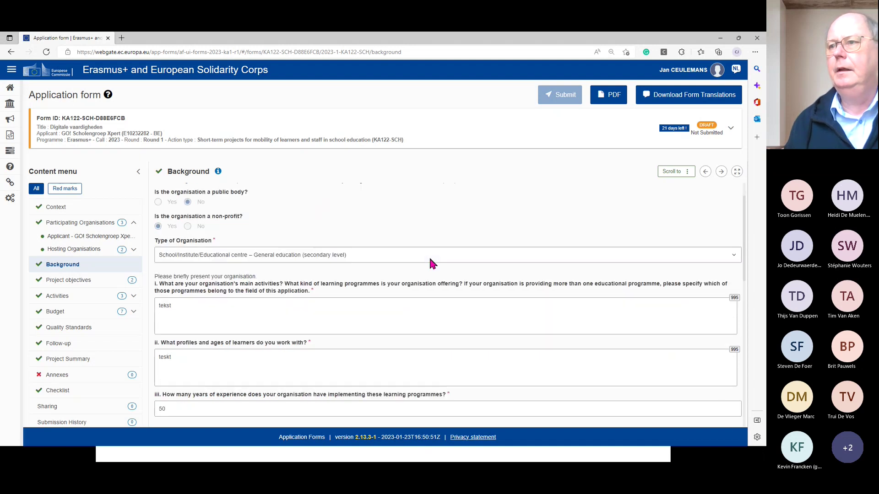
click(734, 257)
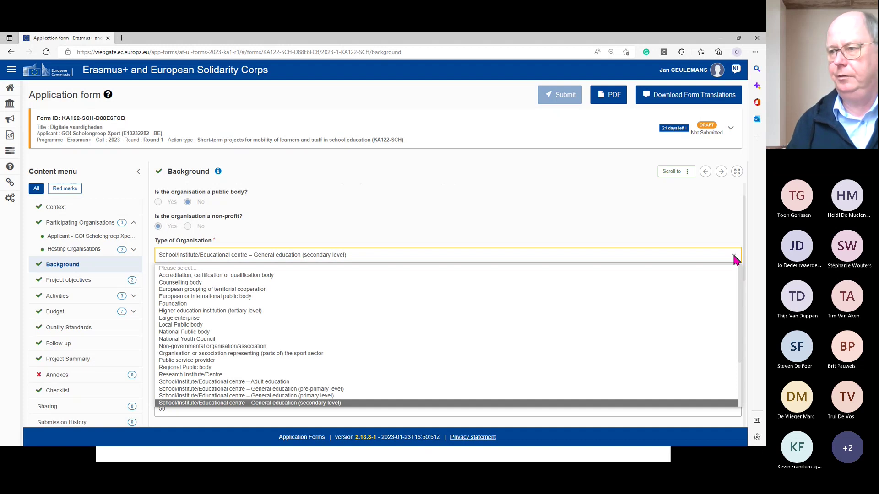
click(735, 258)
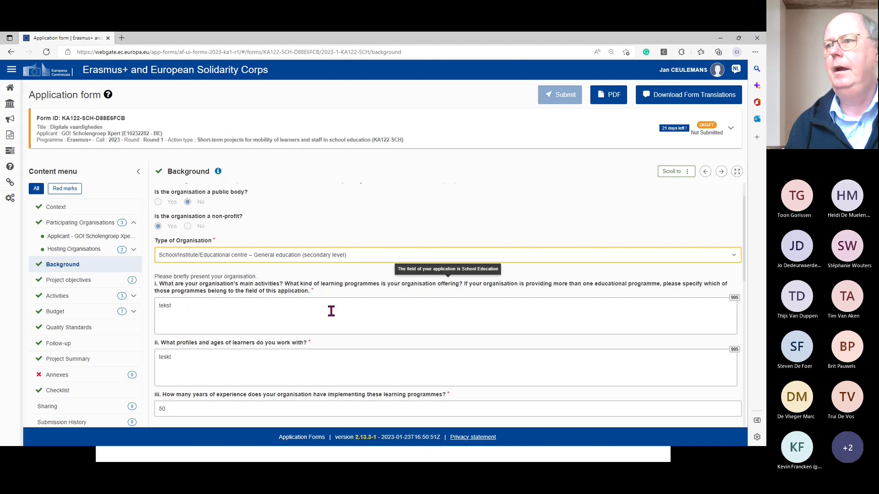
scroll(361, 319, down, 1)
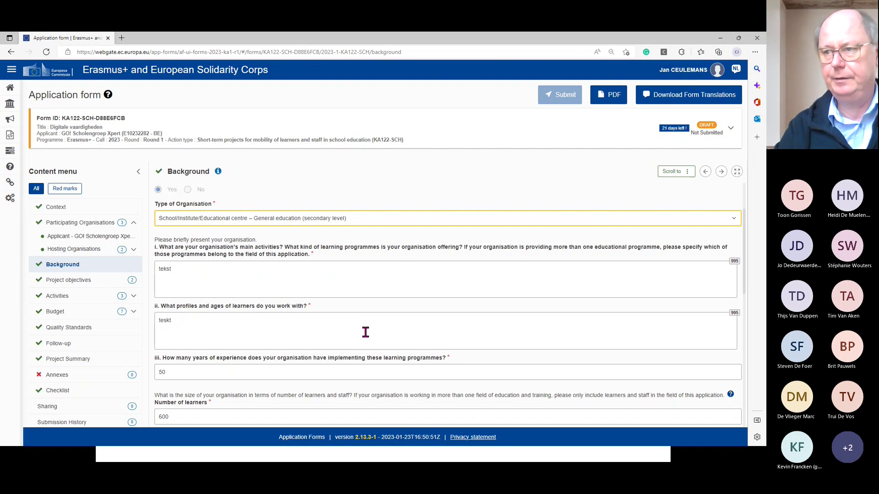
scroll(414, 329, down, 2)
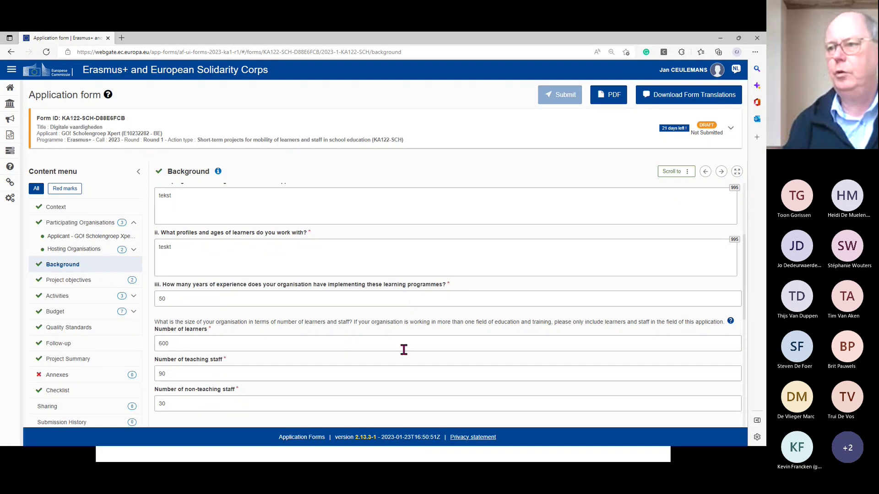
scroll(404, 350, down, 1)
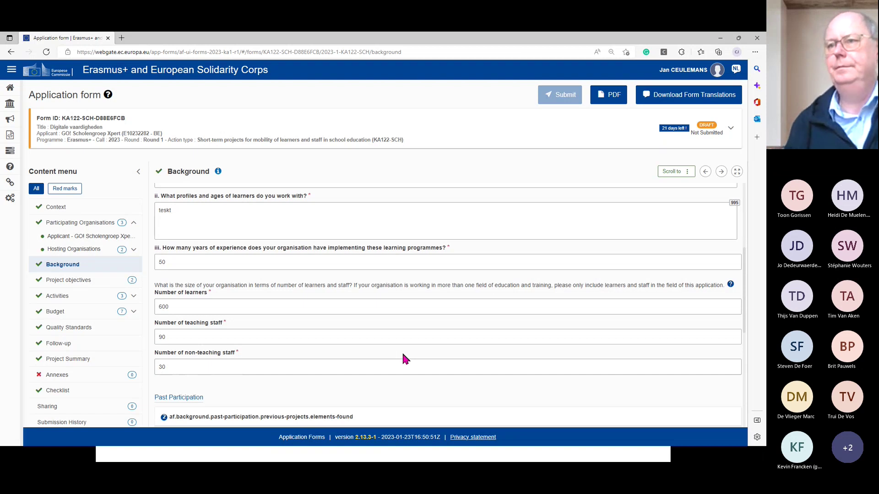
scroll(403, 354, down, 3)
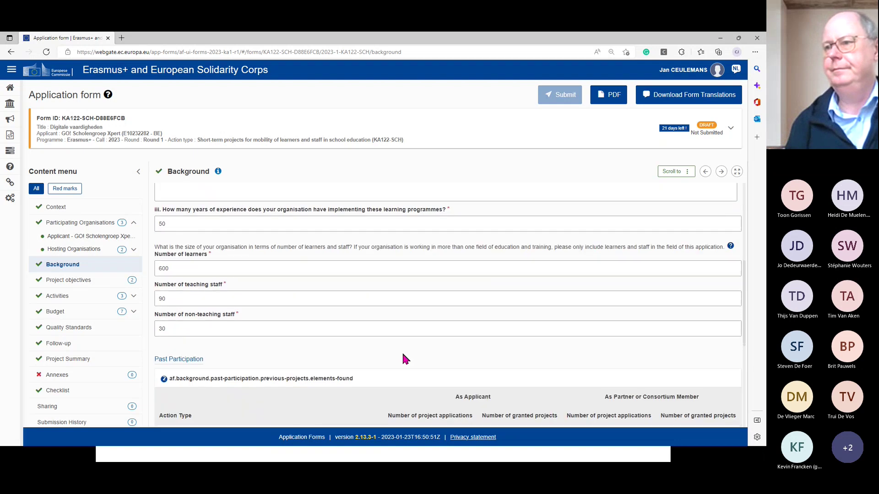
scroll(365, 342, down, 1)
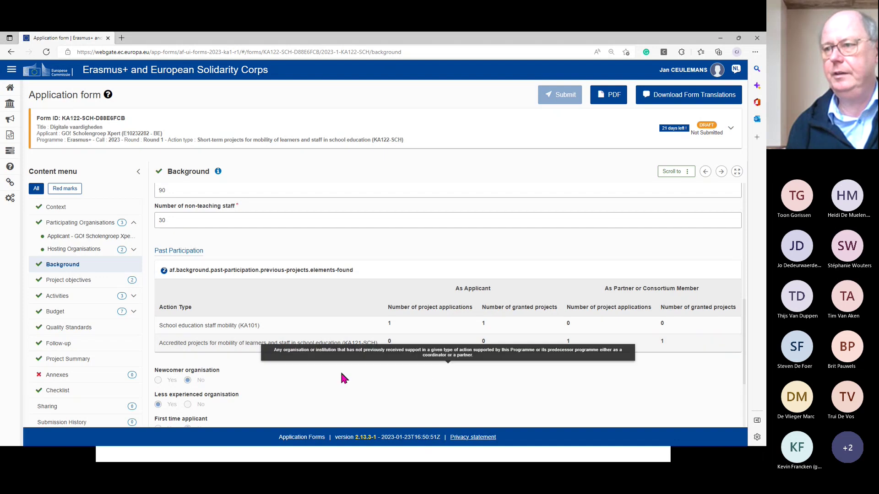
mouse_move(298, 395)
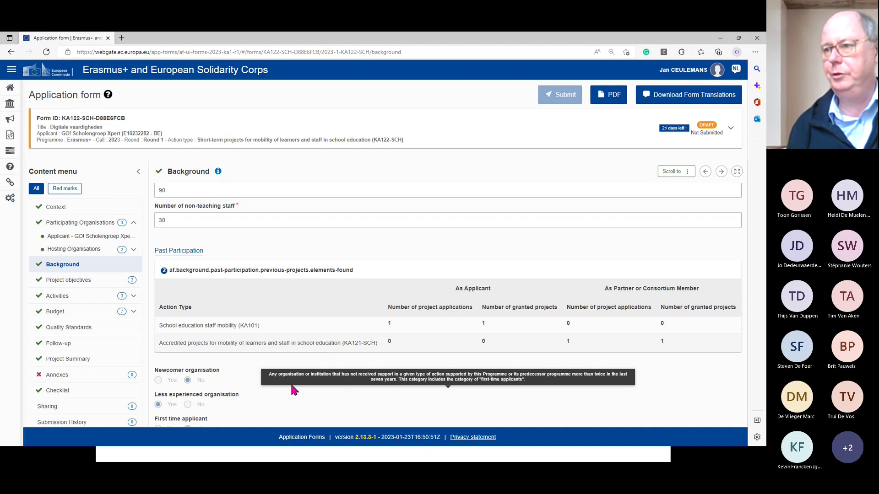
mouse_move(251, 370)
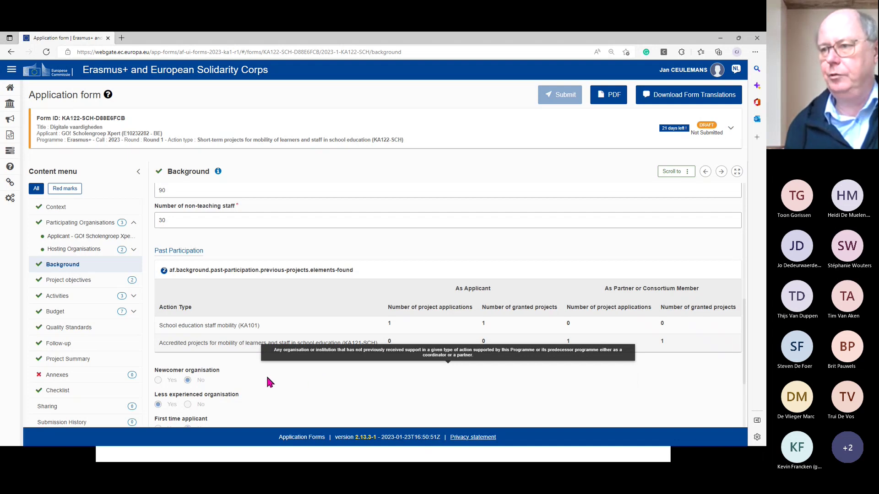
scroll(267, 376, down, 2)
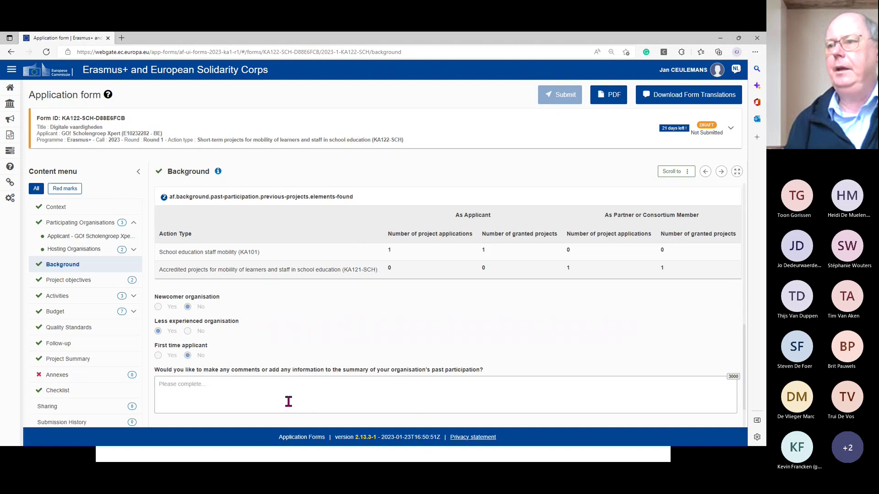
scroll(289, 403, down, 1)
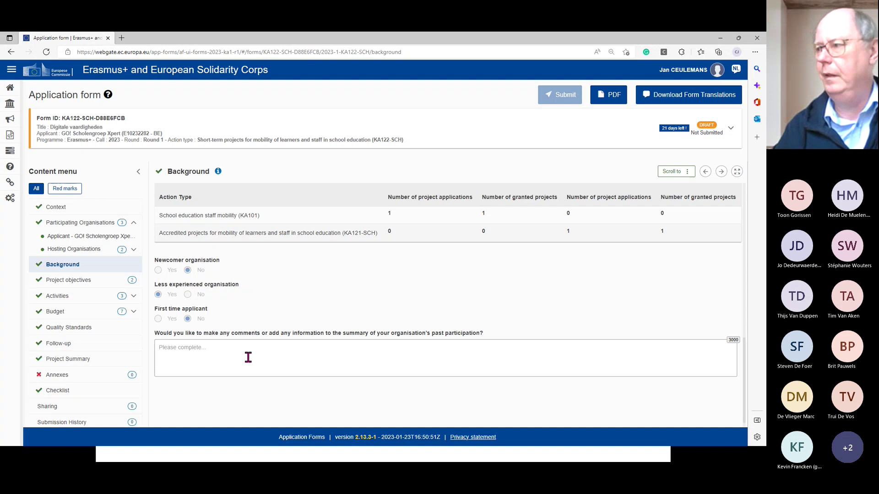
scroll(249, 359, down, 1)
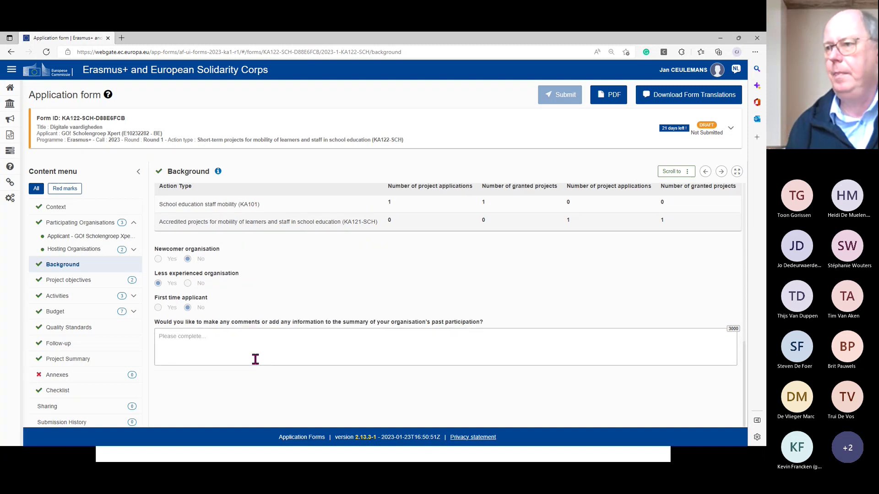
scroll(255, 359, up, 3)
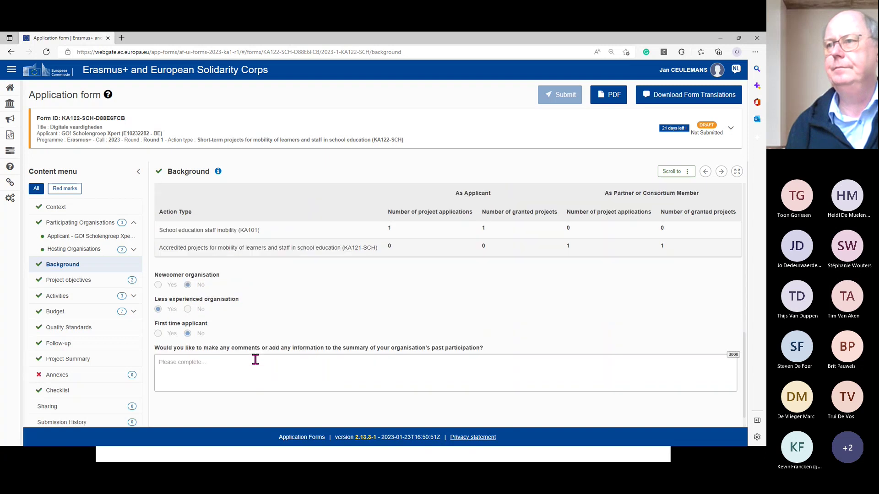
mouse_move(252, 380)
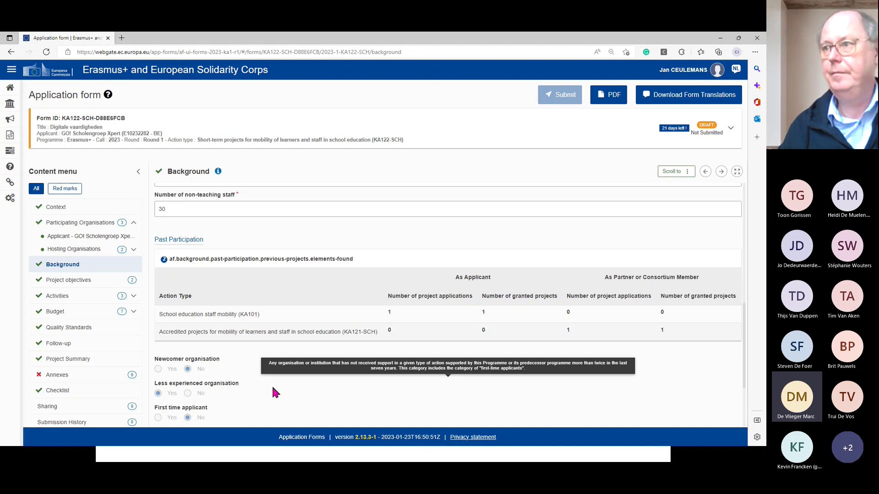
- Review the Background answers (50 years, 600 learners, 90 teaching, 30 non-teaching staff), then go to Project objectives
scroll(416, 250, up, 3)
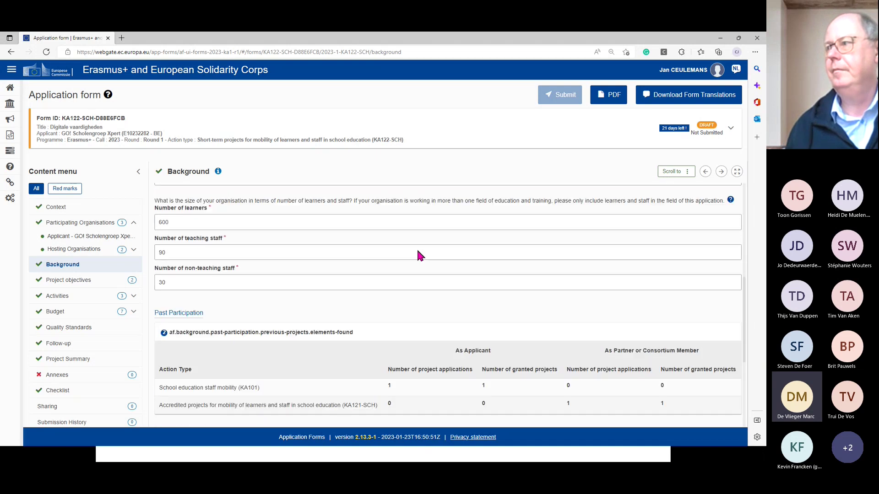
scroll(414, 254, up, 3)
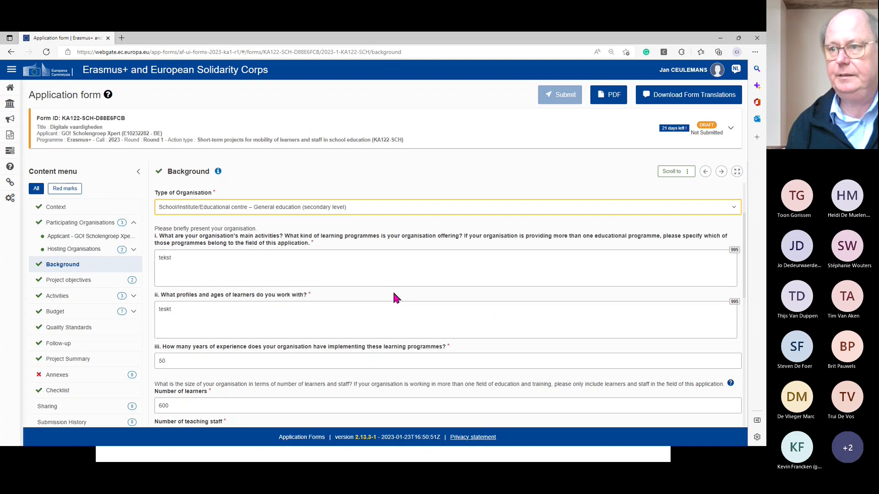
scroll(394, 297, down, 2)
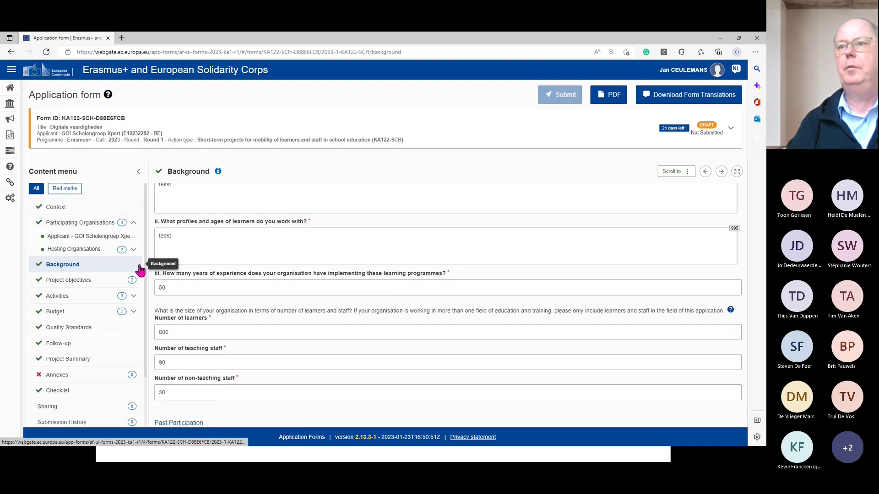
click(74, 284)
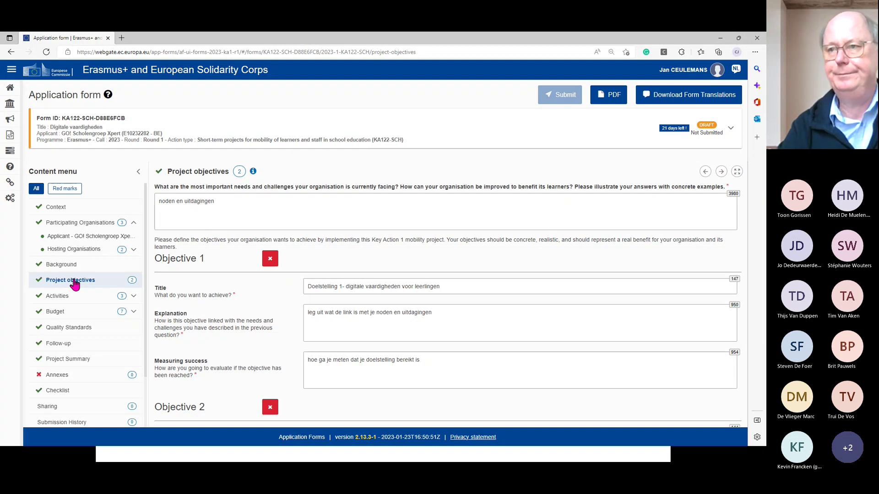
- Start editing the needs-and-challenges answer in the Project objectives section
click(252, 205)
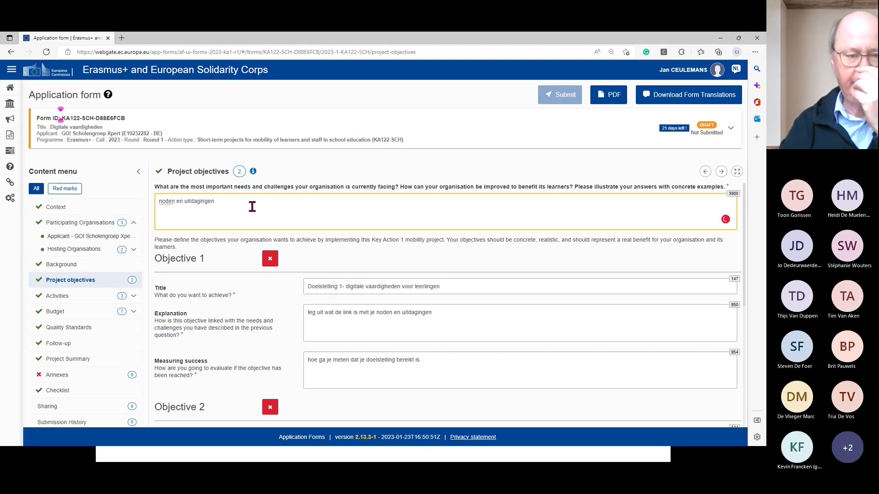
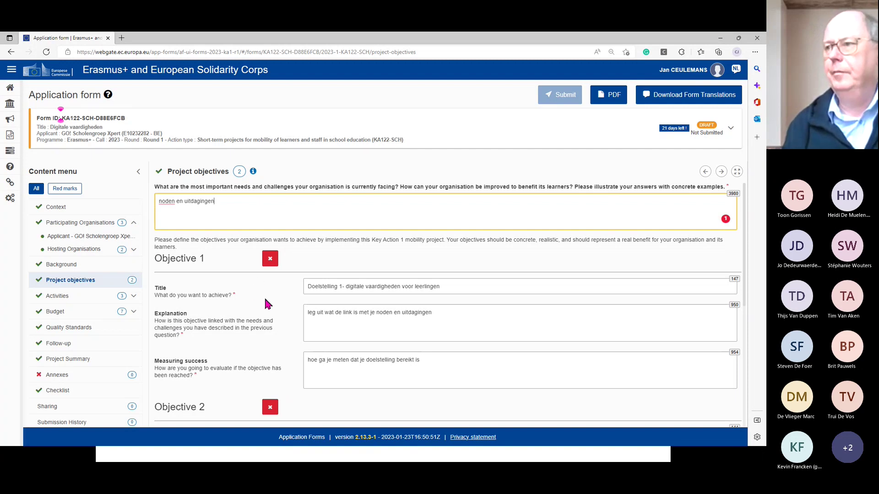
- Open the Context section, showing project title 'Digitale vaardigheden' and 12-month duration
scroll(265, 300, down, 1)
scroll(265, 300, up, 1)
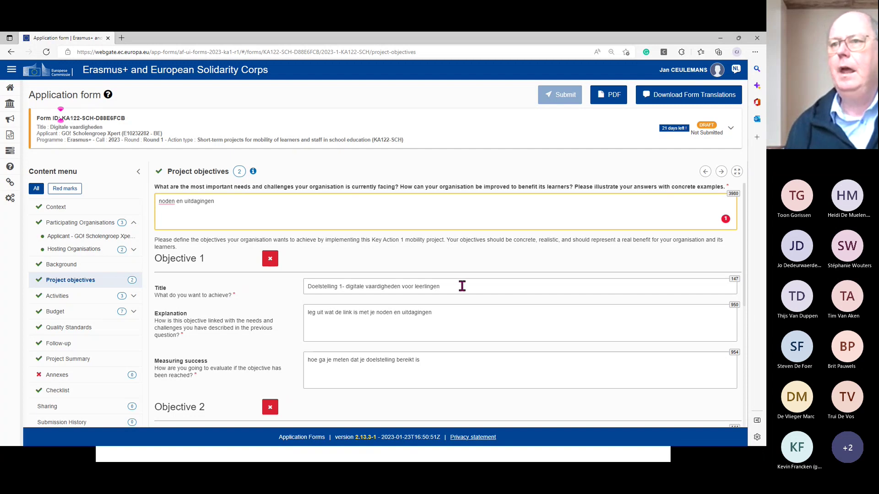
click(63, 212)
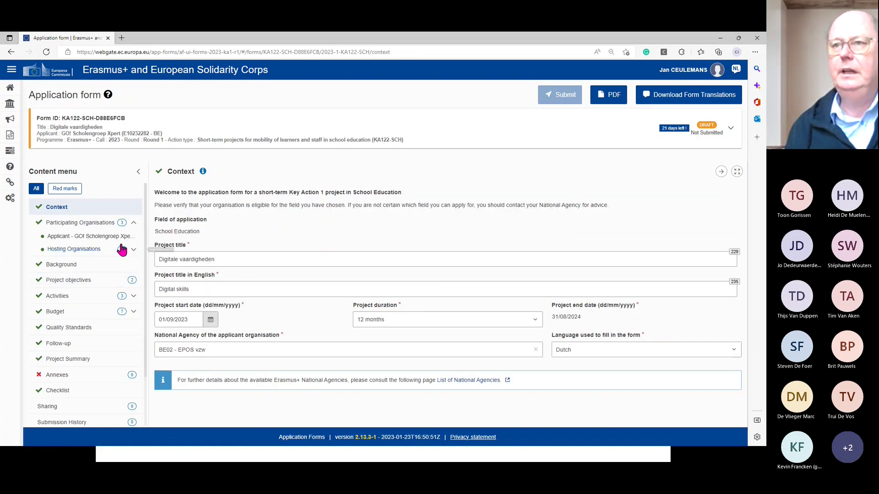
- Return to Project objectives and review the two filled objectives for pupils and teachers
click(78, 285)
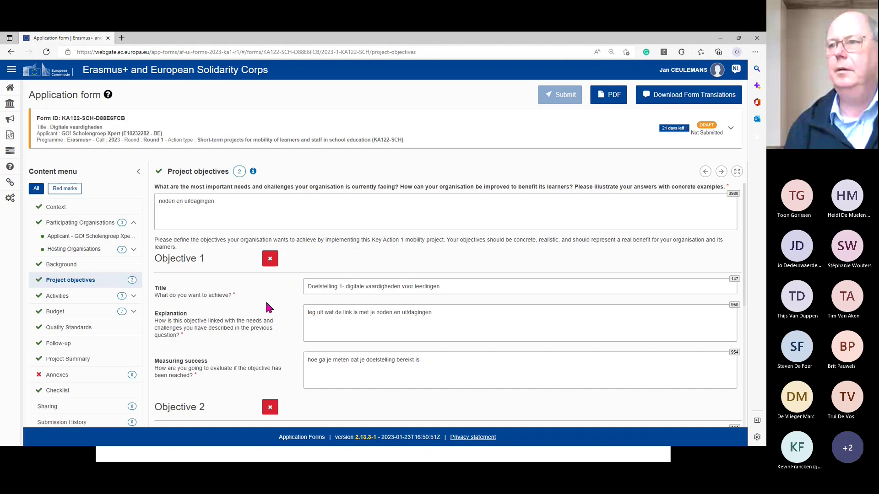
scroll(267, 303, down, 2)
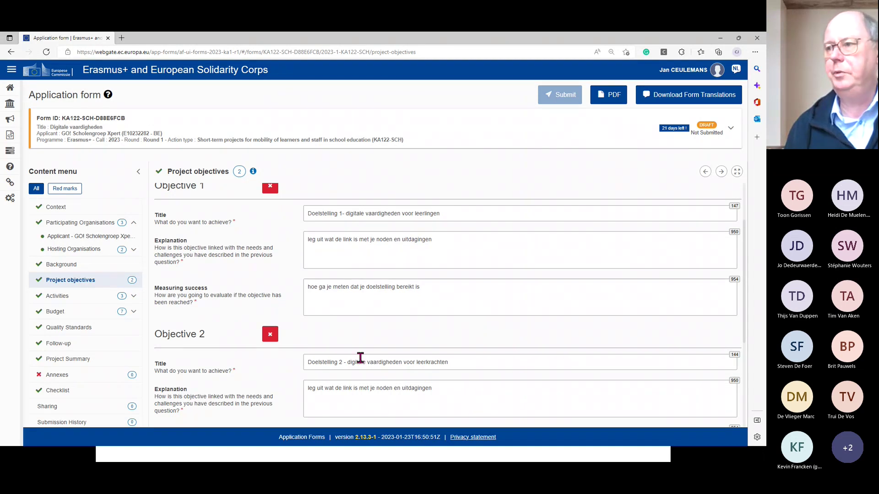
scroll(460, 351, up, 2)
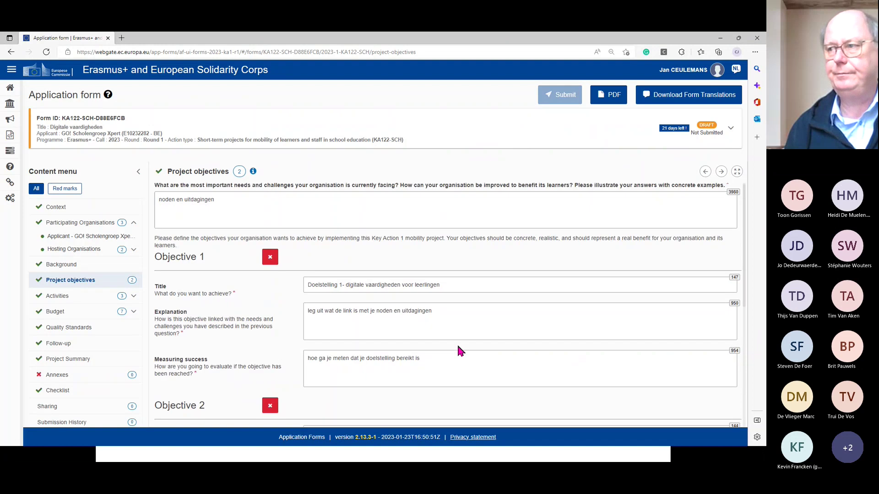
scroll(460, 350, down, 3)
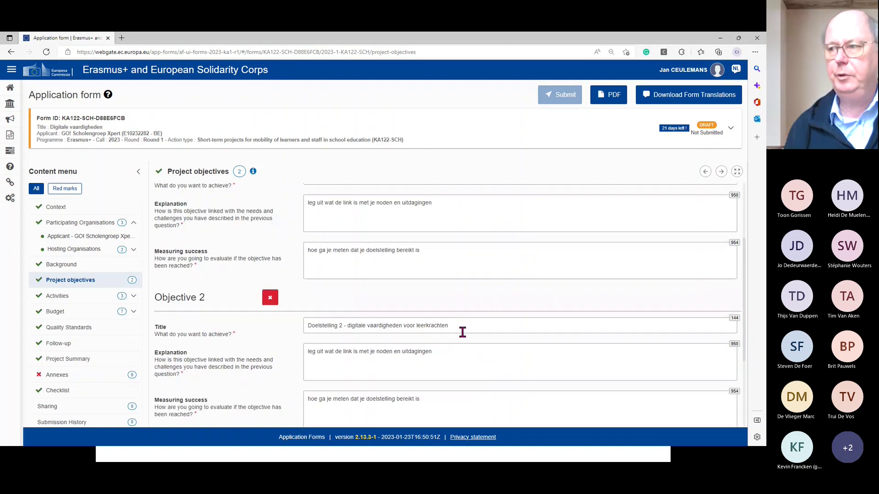
scroll(469, 314, up, 1)
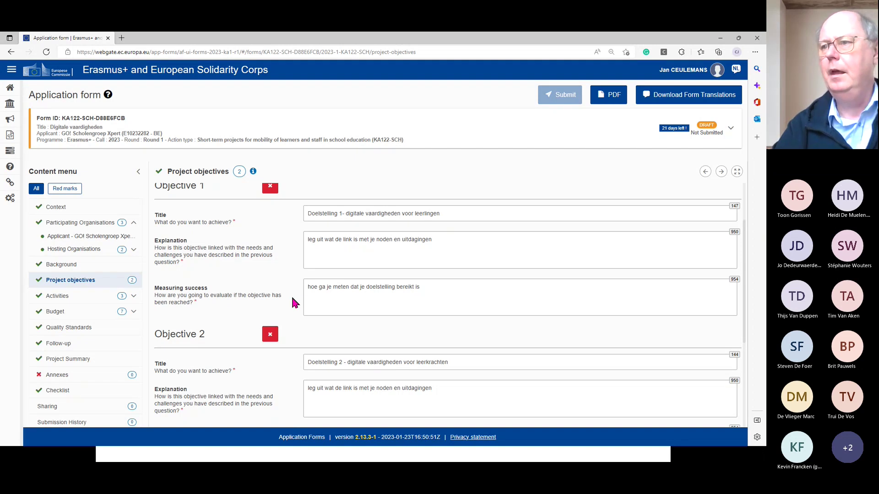
scroll(331, 288, down, 3)
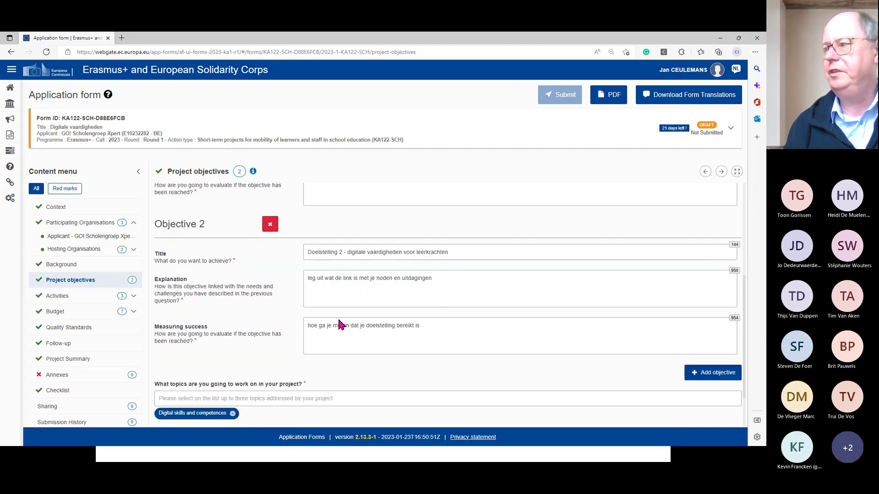
- Add an empty Objective 3 below the two filled objectives
click(714, 376)
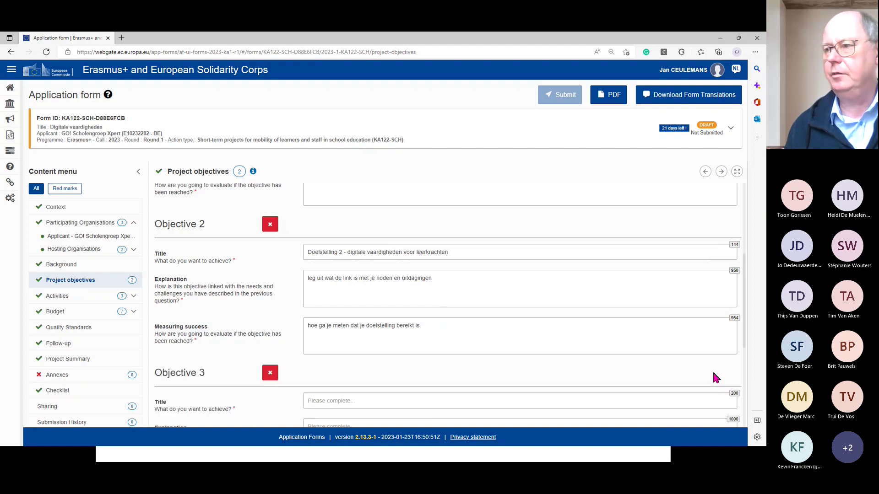
scroll(591, 353, down, 3)
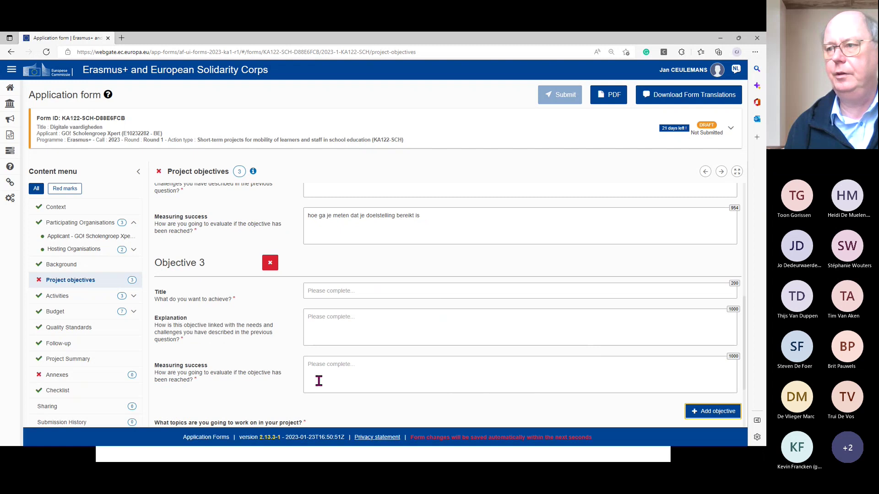
scroll(290, 375, down, 2)
scroll(293, 380, up, 1)
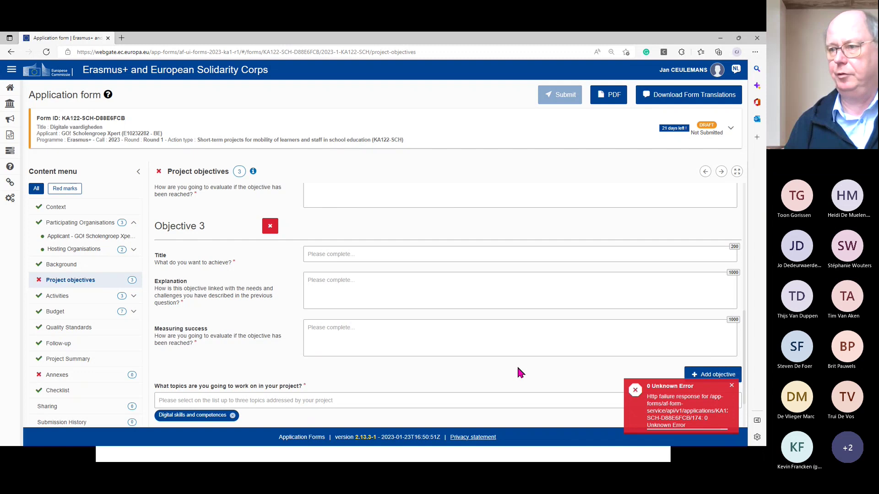
scroll(518, 369, down, 1)
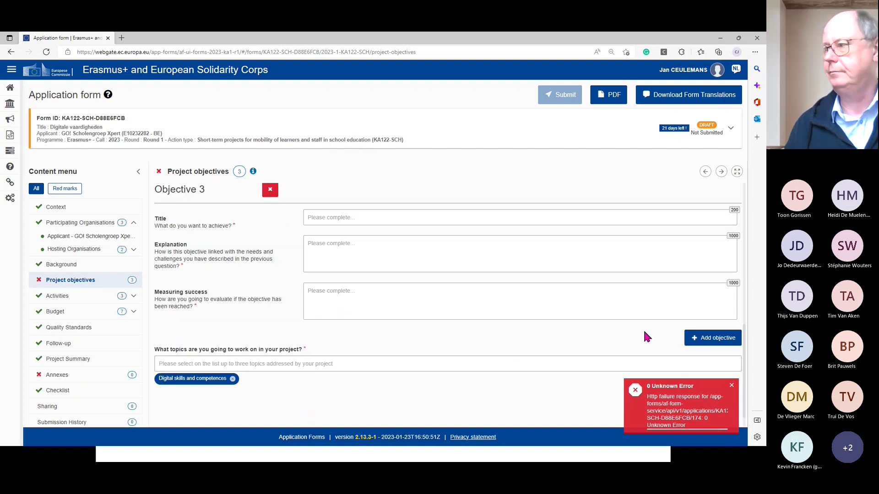
- Delete the empty Objective 3, bringing the objective count back to two
click(270, 190)
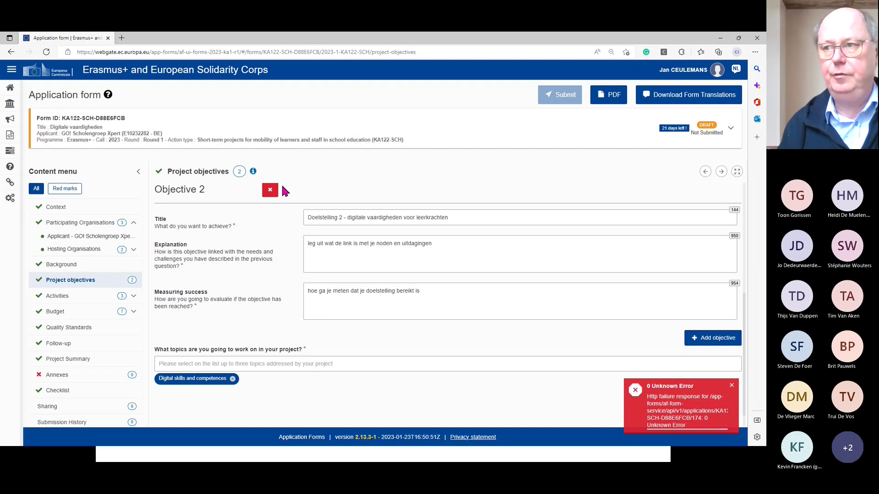
scroll(273, 270, up, 3)
scroll(274, 275, up, 2)
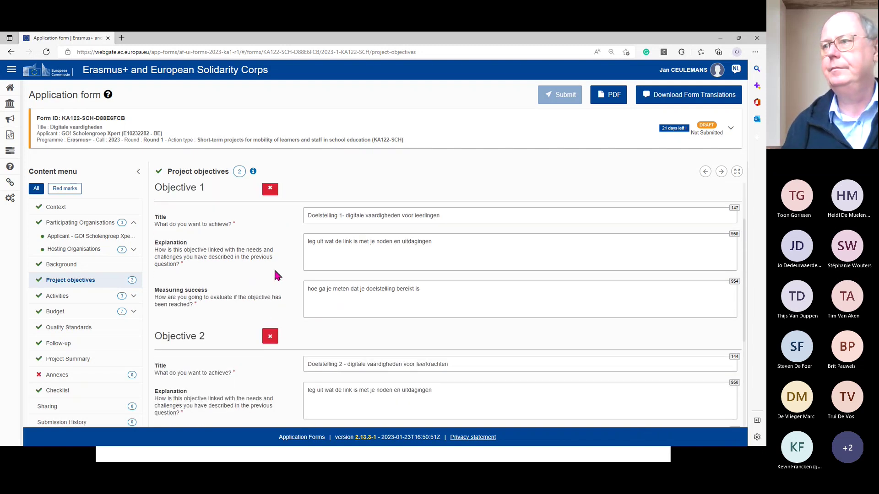
scroll(274, 273, down, 5)
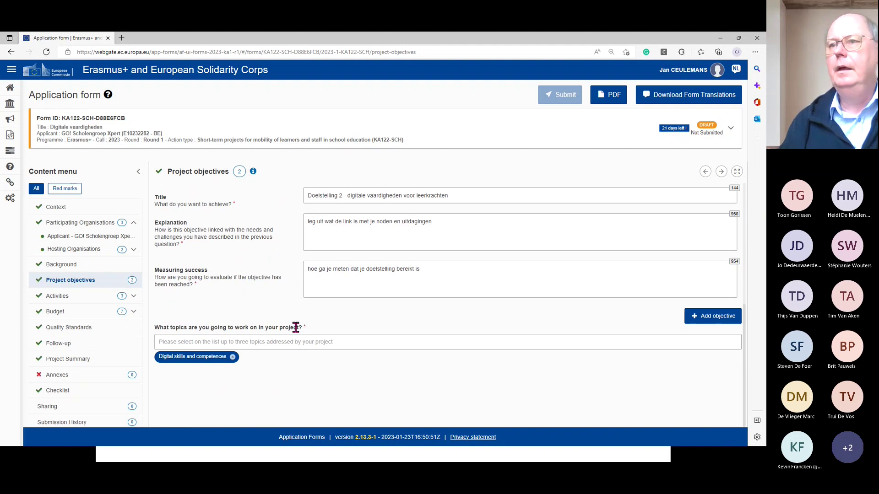
scroll(275, 257, up, 2)
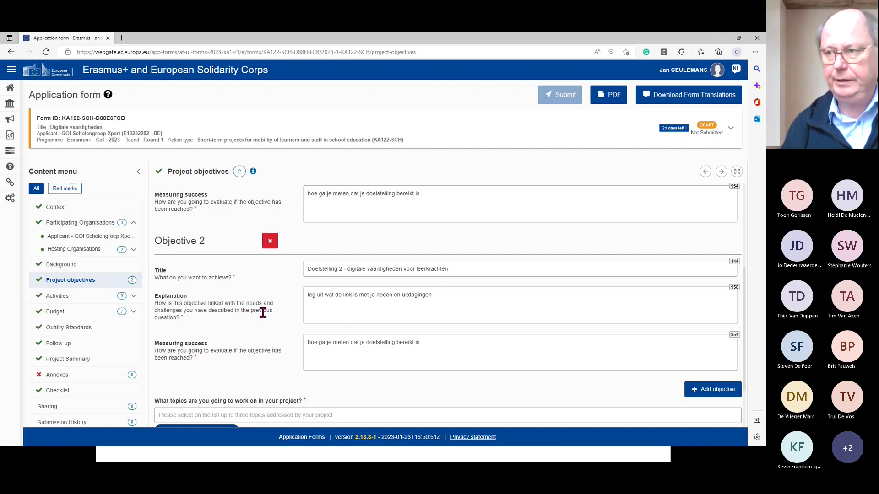
scroll(263, 313, down, 2)
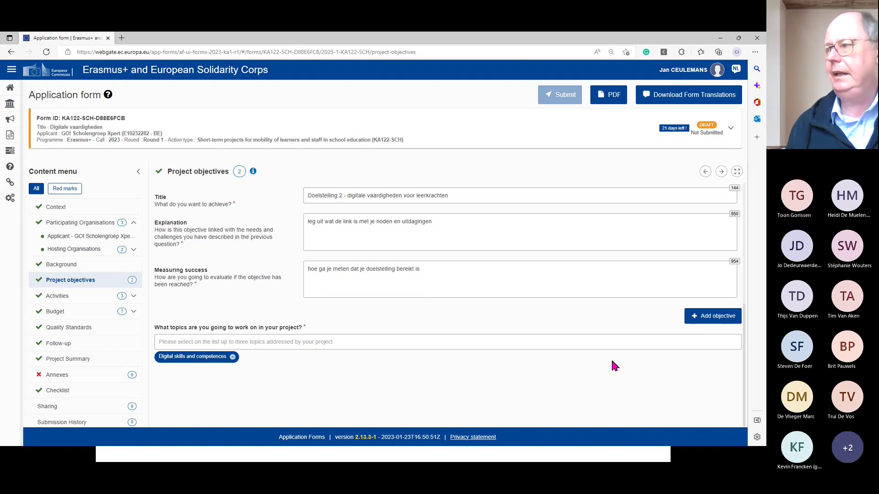
- Browse the project topics list and close it without selecting anything
click(658, 339)
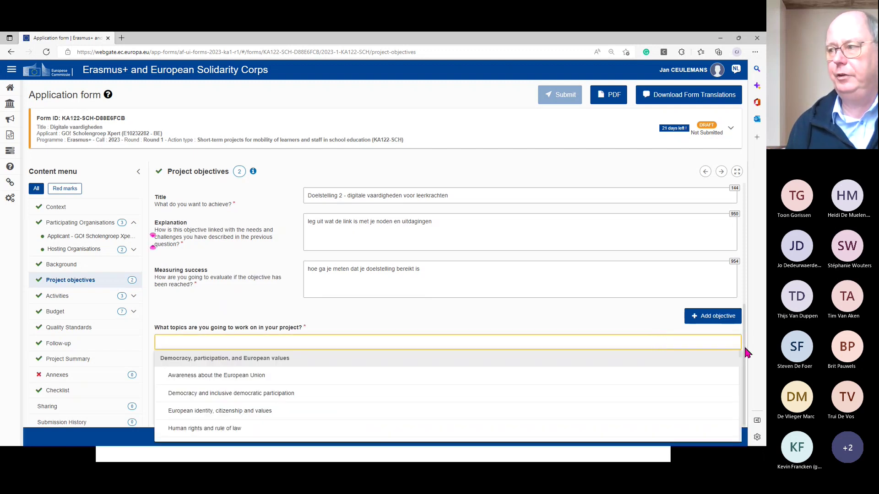
scroll(728, 358, down, 1)
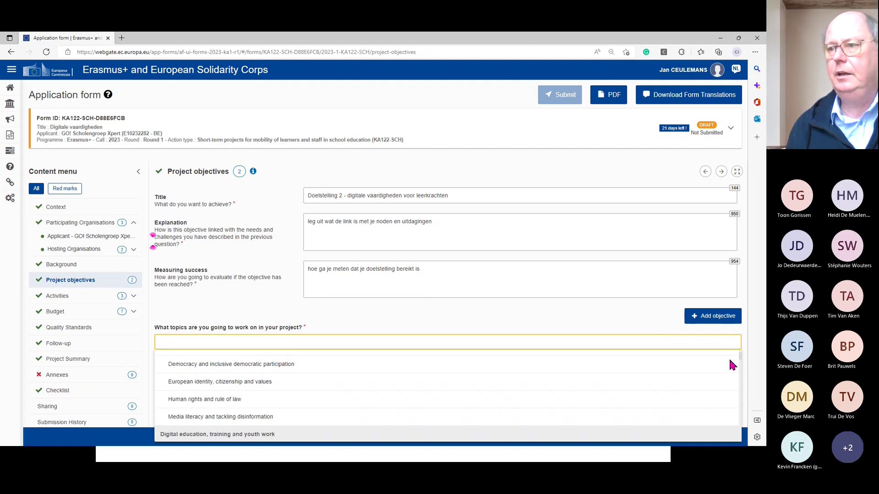
scroll(729, 358, up, 1)
scroll(731, 365, down, 1)
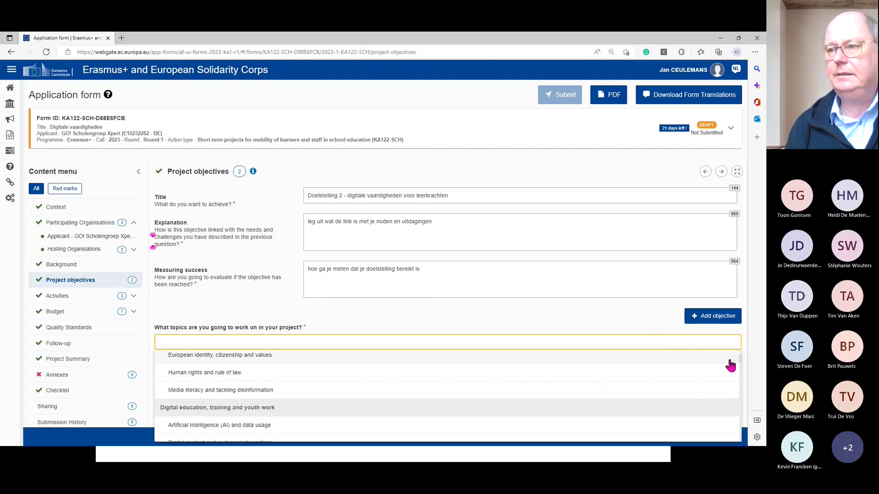
scroll(731, 364, down, 1)
scroll(730, 365, up, 2)
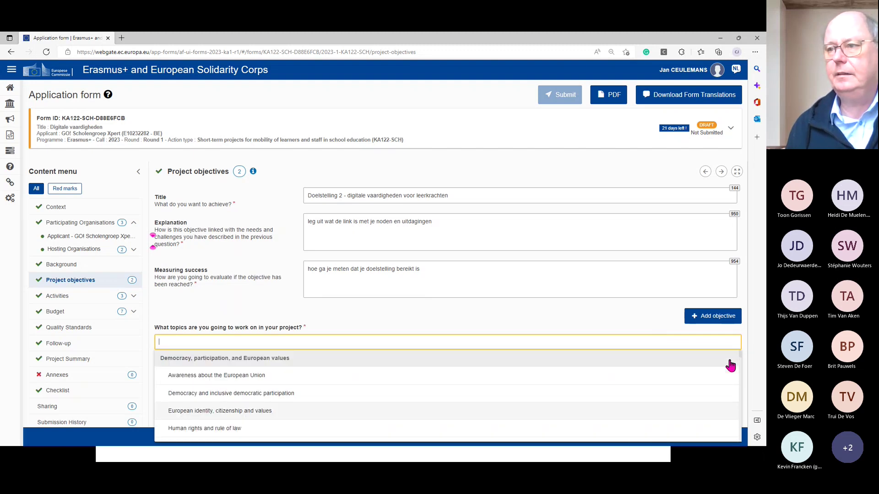
scroll(730, 364, down, 4)
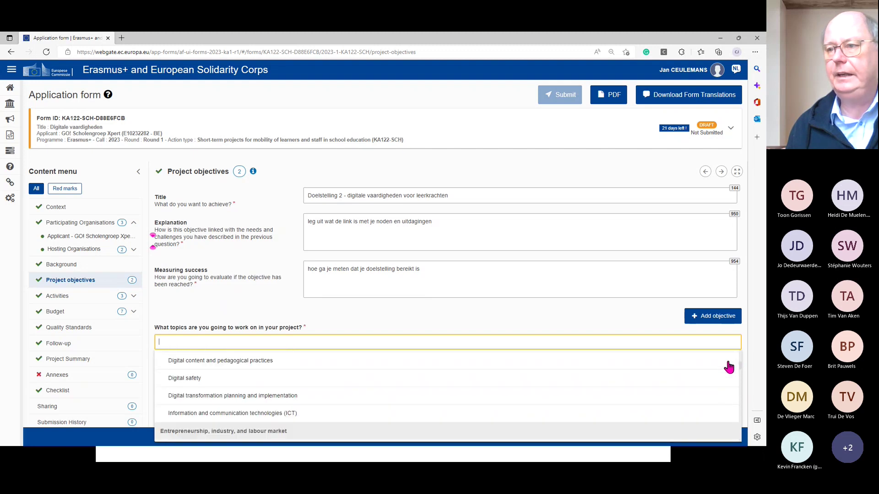
scroll(729, 367, down, 5)
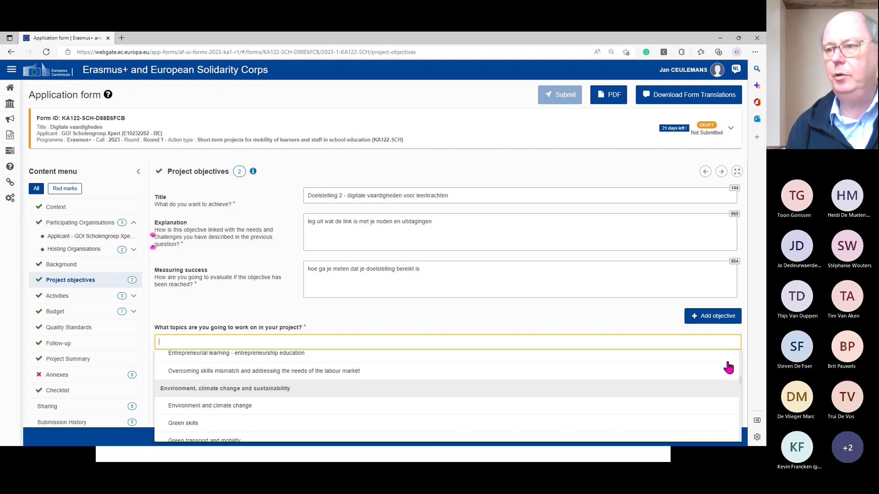
scroll(408, 396, down, 2)
scroll(319, 391, down, 4)
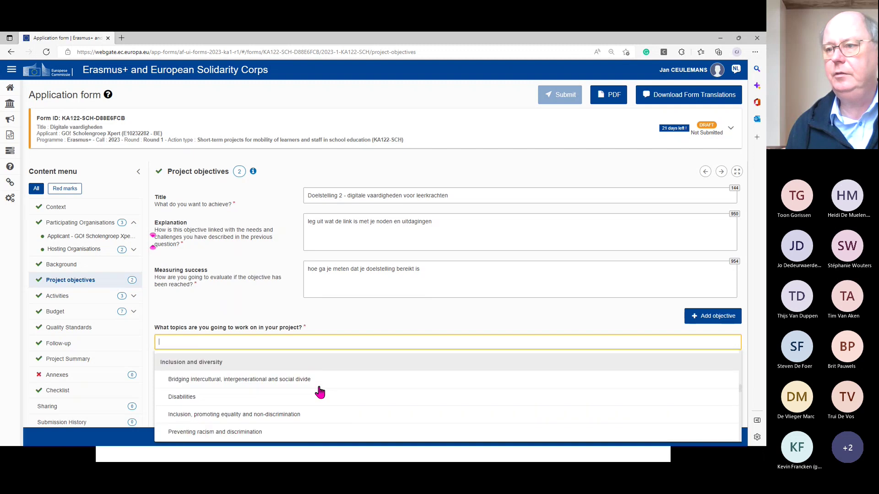
scroll(321, 390, down, 3)
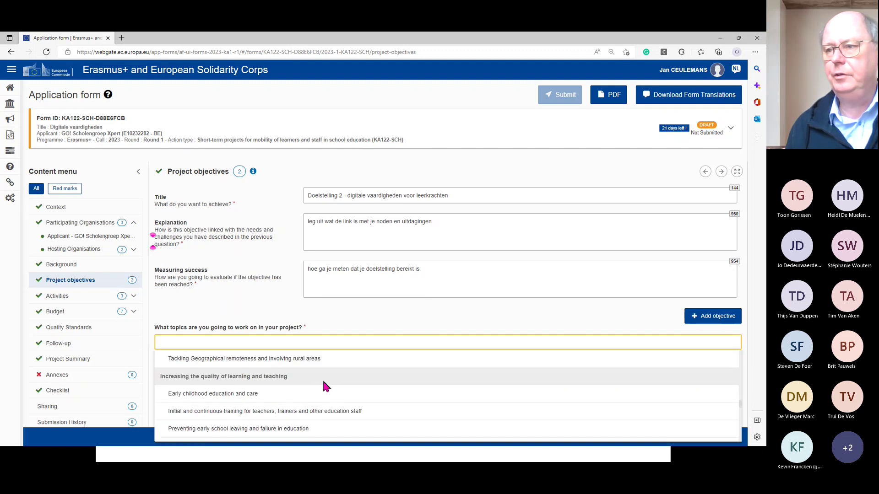
scroll(324, 383, up, 10)
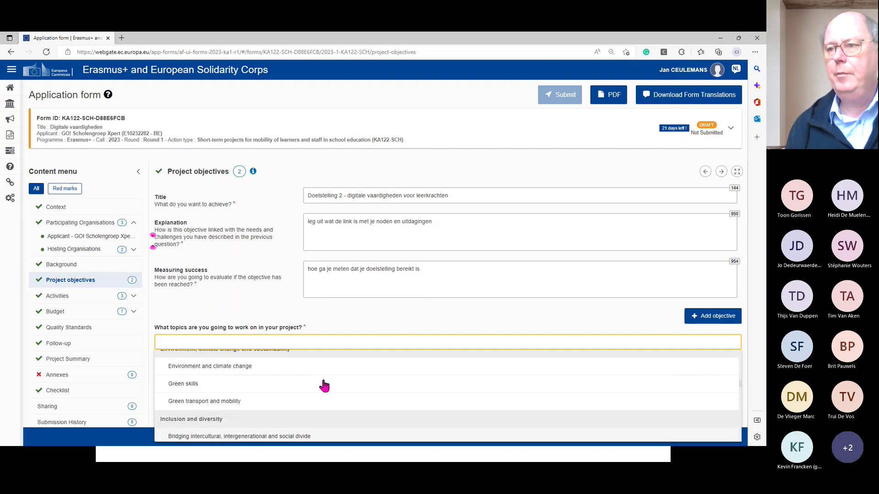
scroll(324, 386, up, 5)
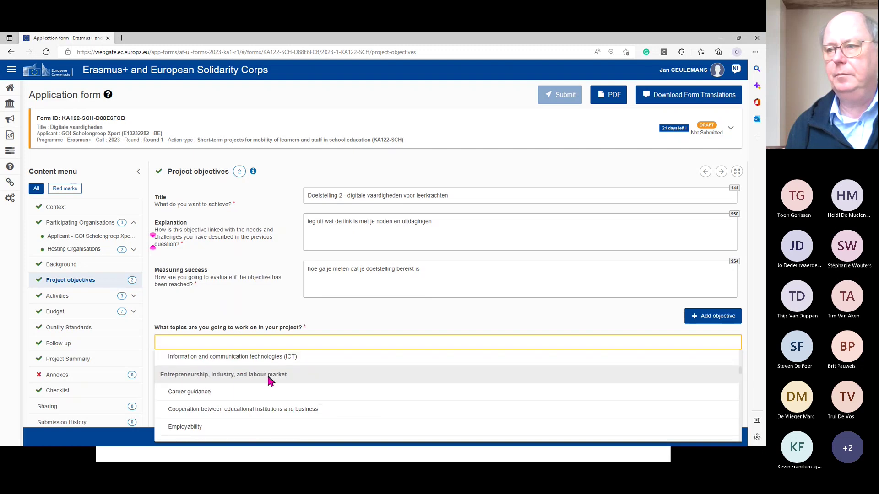
scroll(275, 383, up, 4)
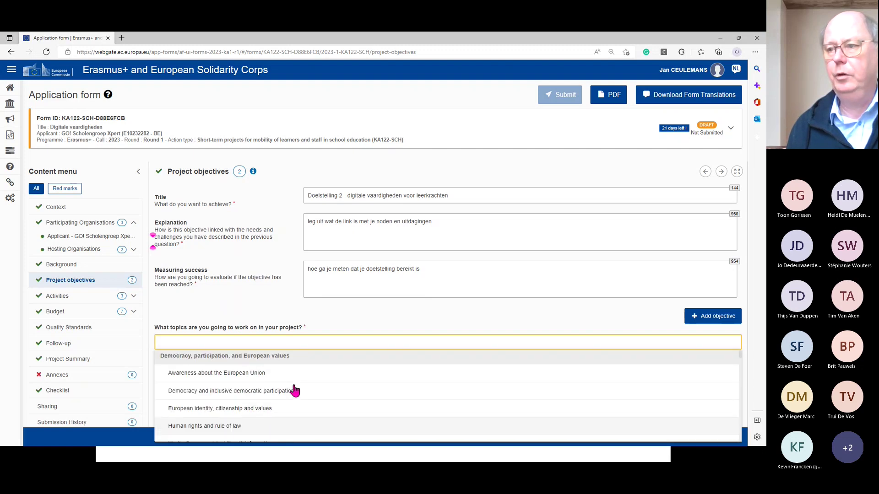
scroll(283, 387, down, 1)
scroll(295, 388, down, 1)
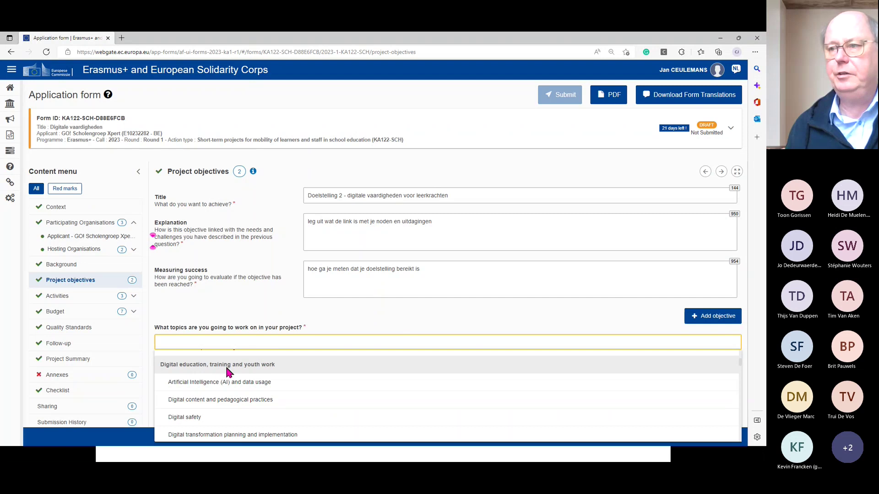
scroll(296, 385, down, 1)
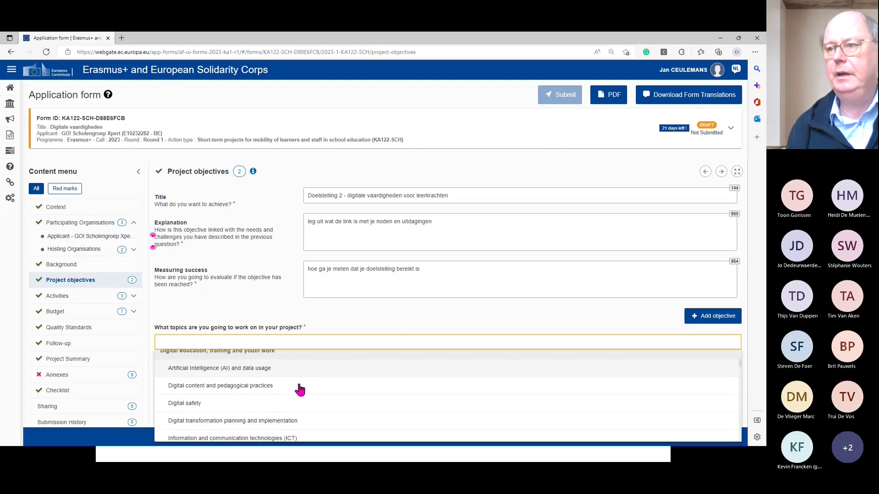
scroll(300, 389, up, 1)
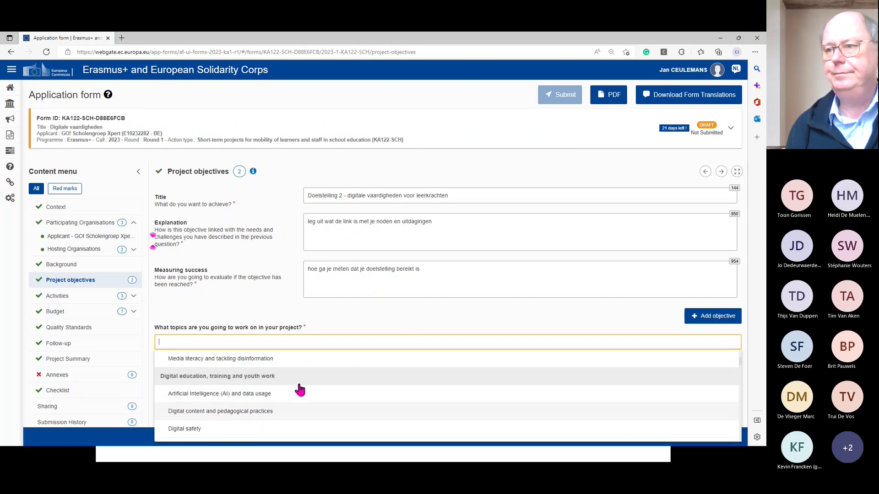
scroll(300, 390, down, 2)
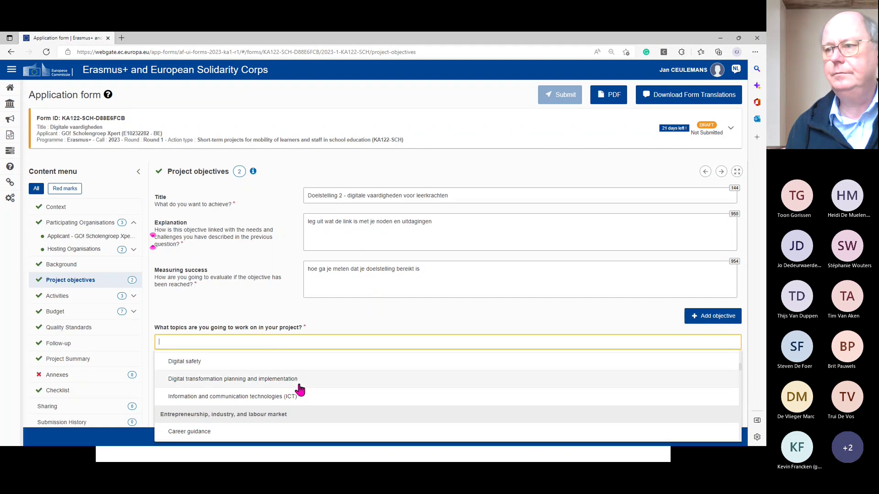
scroll(300, 390, up, 1)
scroll(299, 390, up, 1)
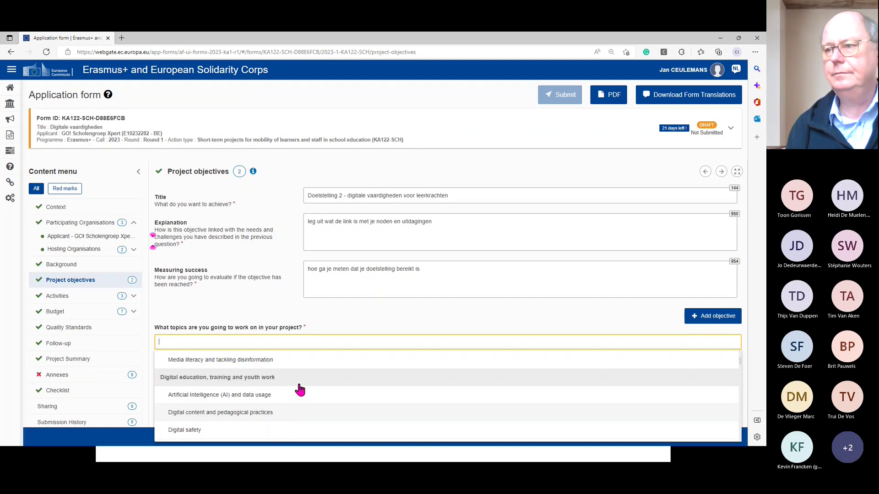
click(351, 317)
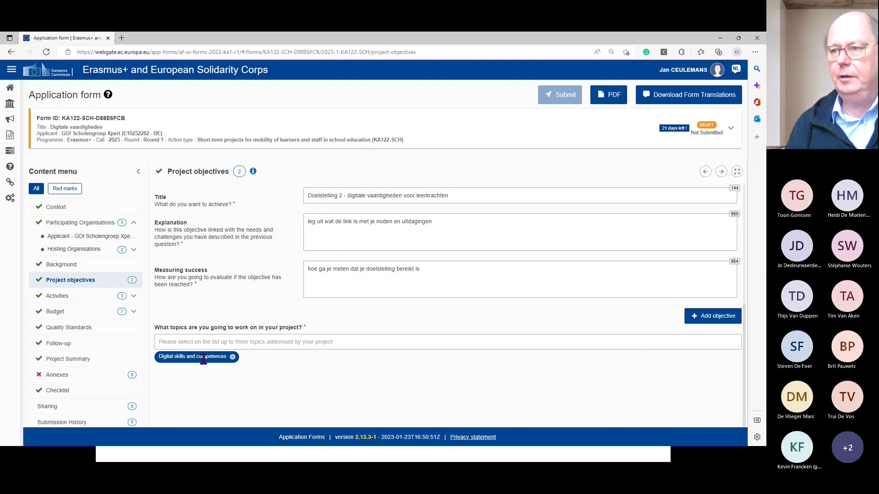
- Add 'Digital safety' as a second project topic
click(403, 343)
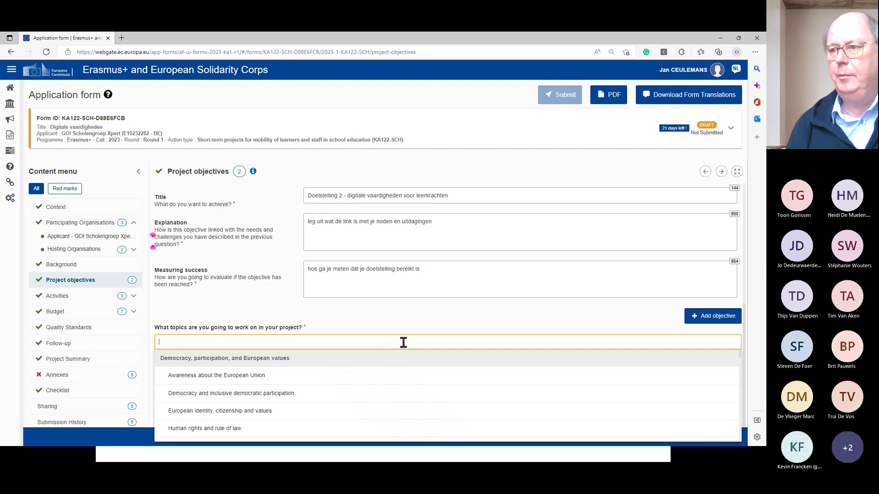
scroll(310, 400, down, 3)
scroll(313, 401, down, 3)
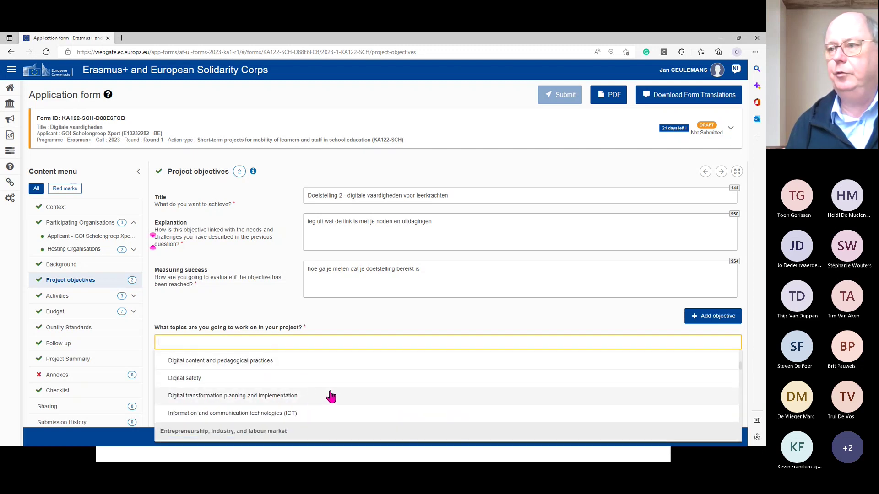
click(198, 379)
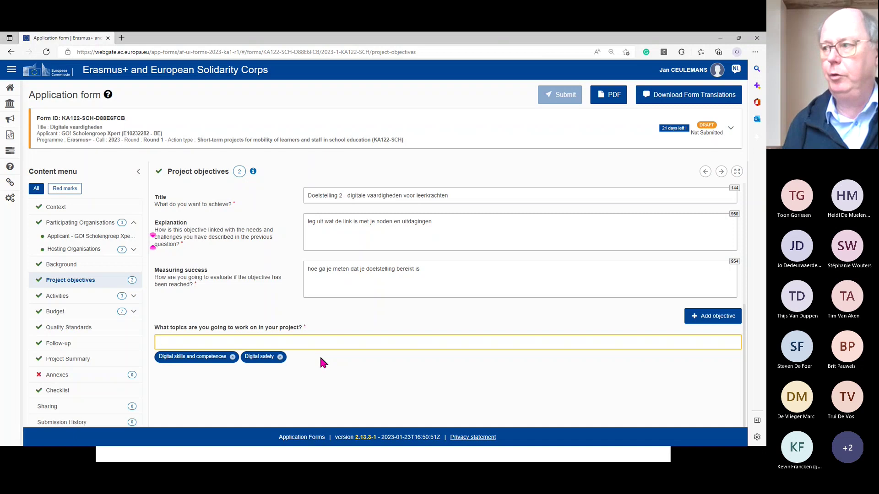
- Look through the remaining topics and close the list without adding more
click(380, 340)
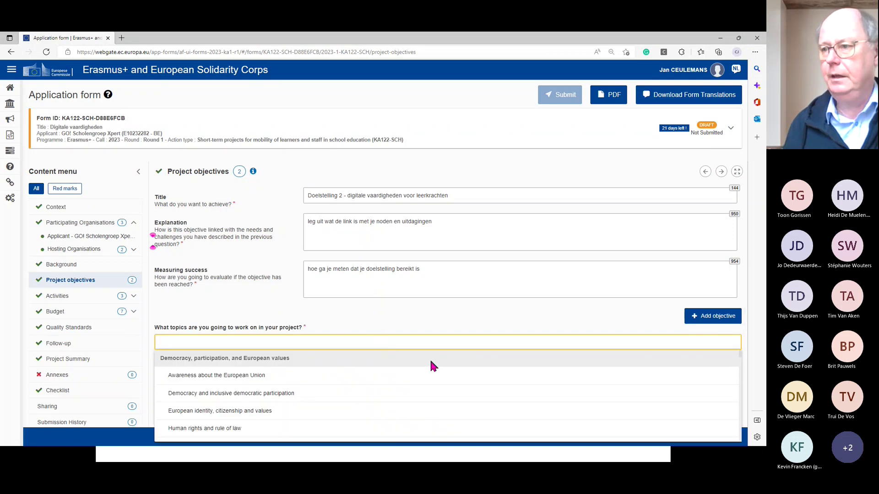
scroll(471, 383, down, 3)
scroll(474, 384, down, 5)
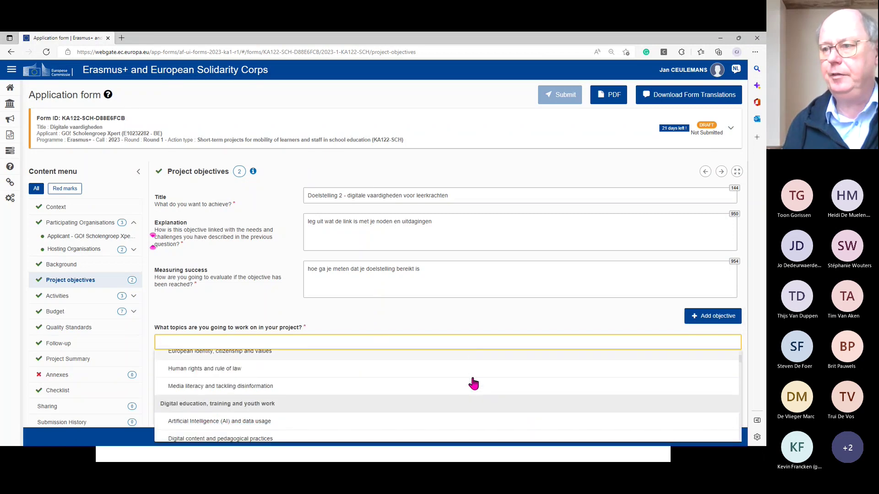
scroll(474, 383, down, 4)
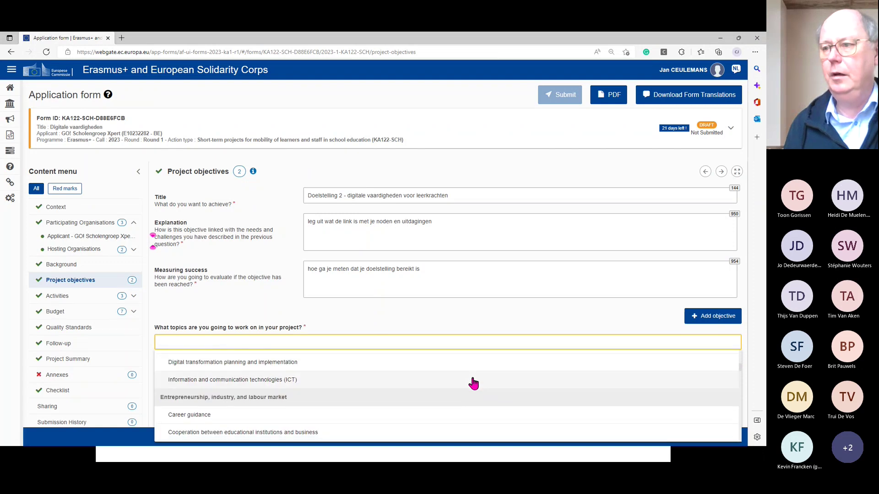
scroll(474, 383, down, 3)
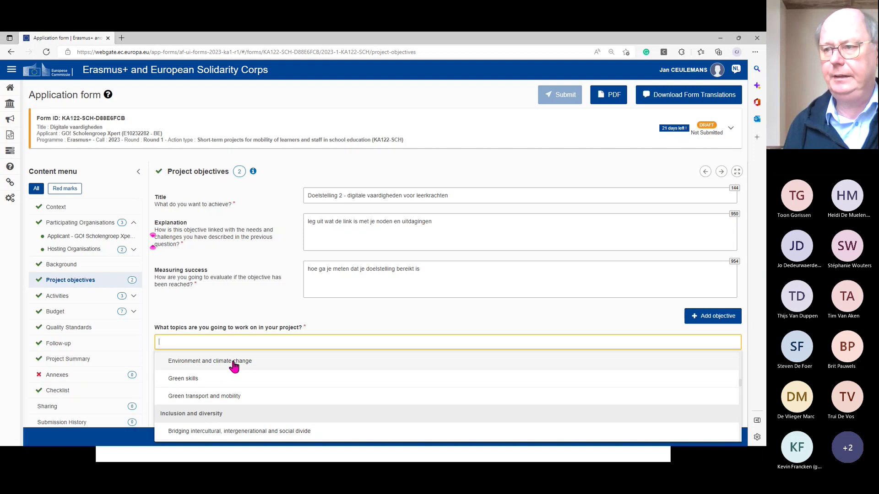
click(350, 320)
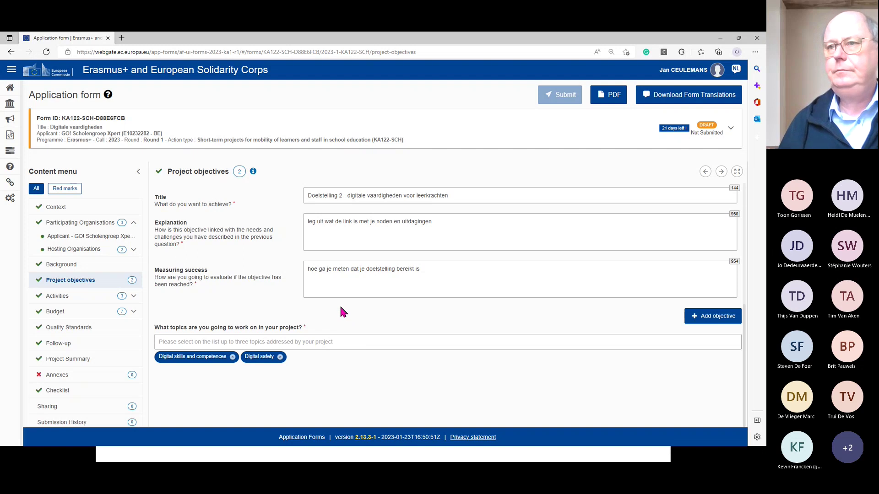
scroll(342, 303, up, 5)
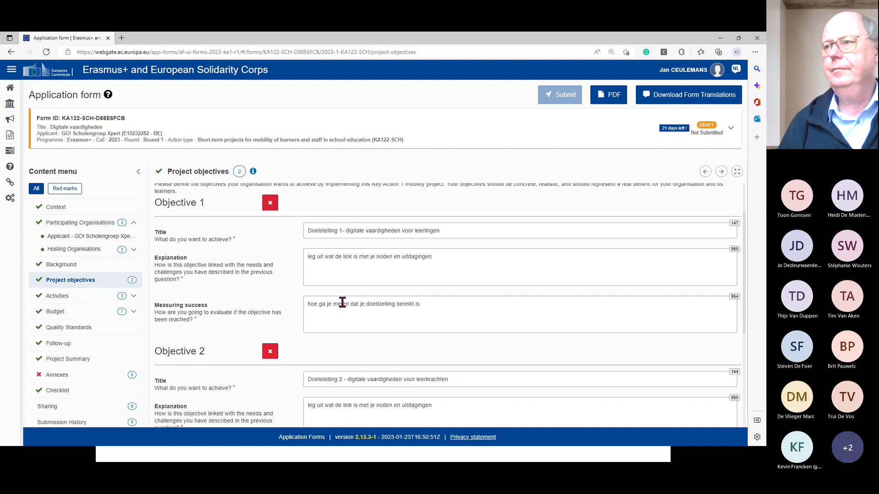
scroll(343, 304, down, 5)
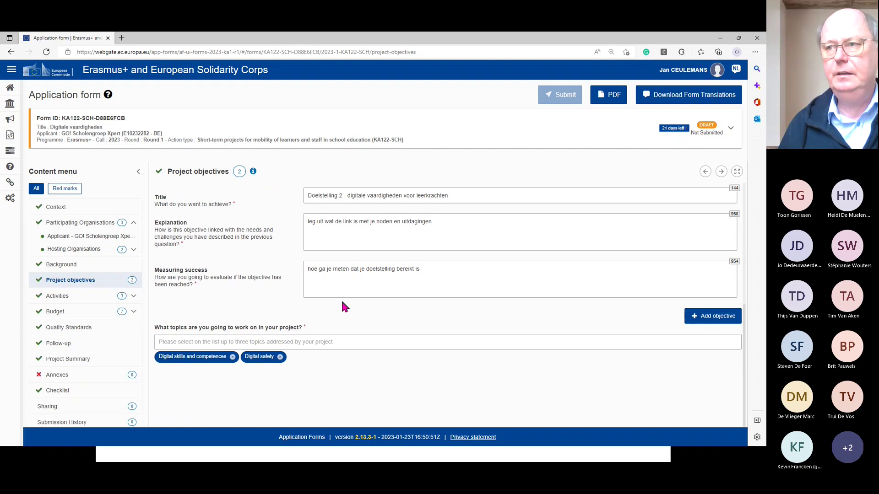
scroll(344, 306, up, 4)
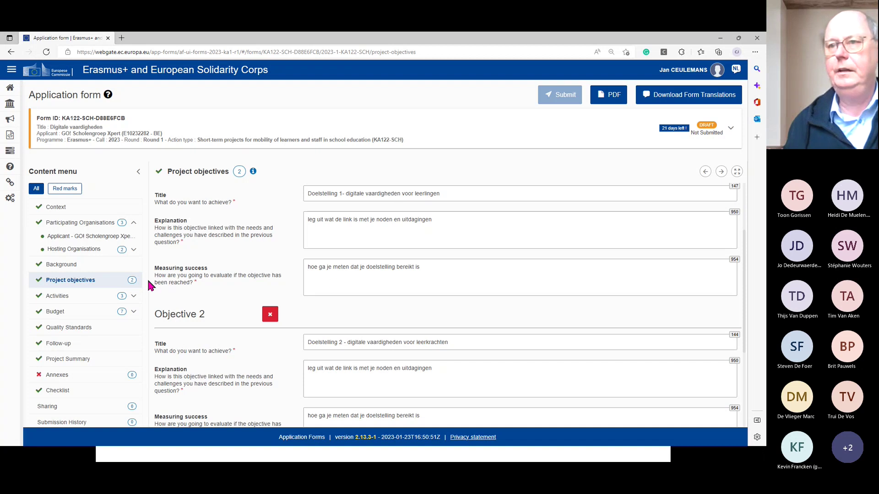
- Go to the Activities section and show the first row's activity type choices
click(69, 299)
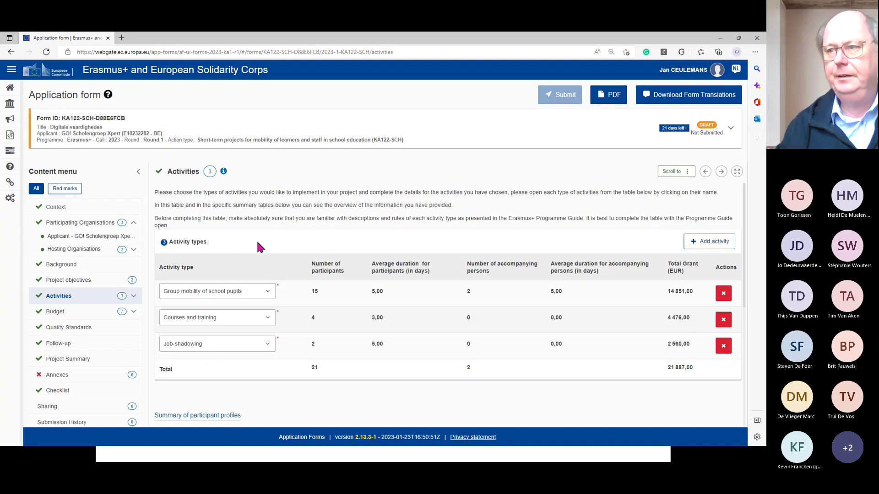
click(269, 293)
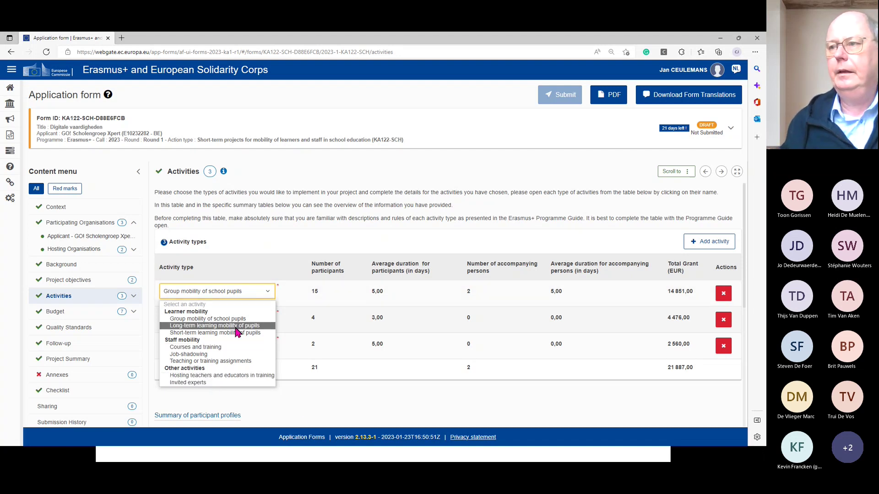
click(300, 419)
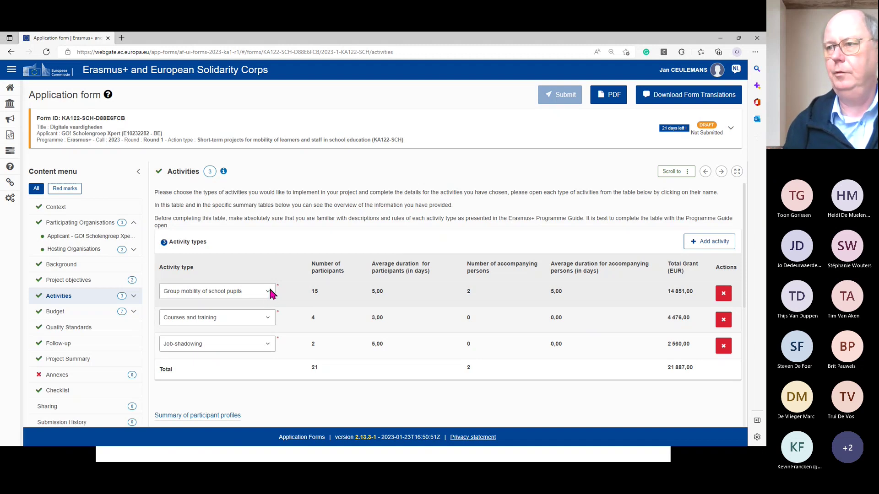
click(266, 290)
click(236, 323)
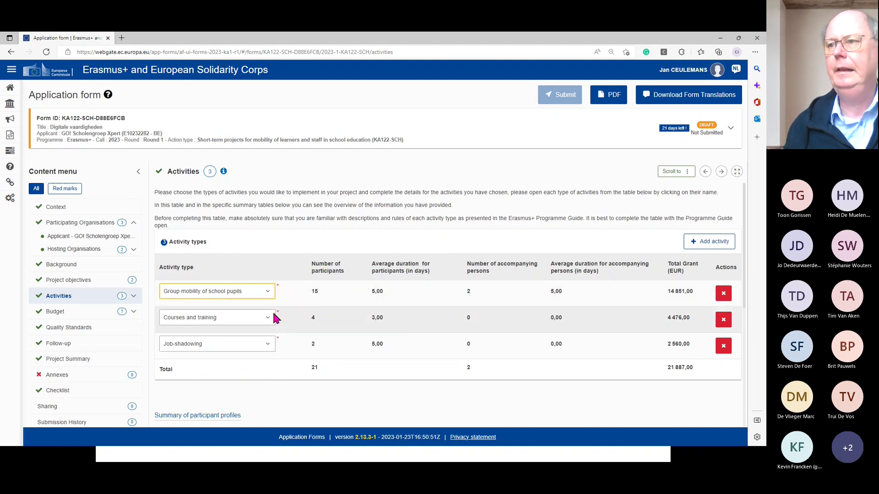
scroll(304, 312, down, 1)
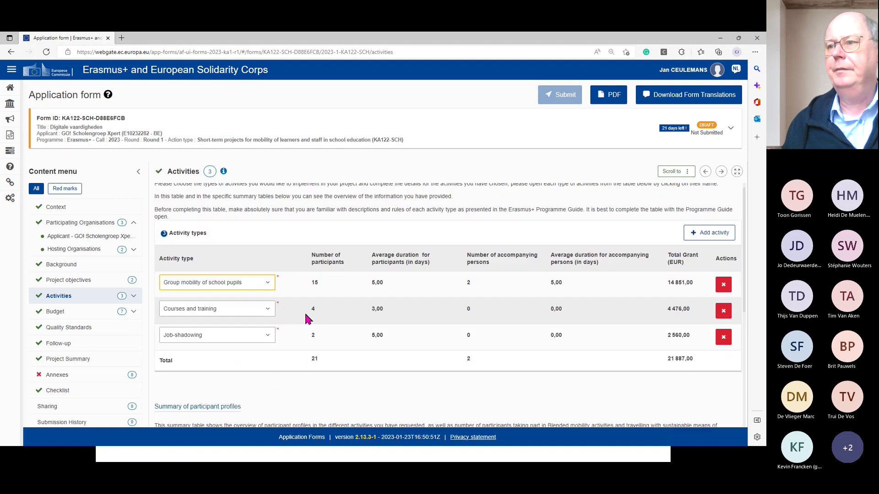
scroll(304, 312, up, 1)
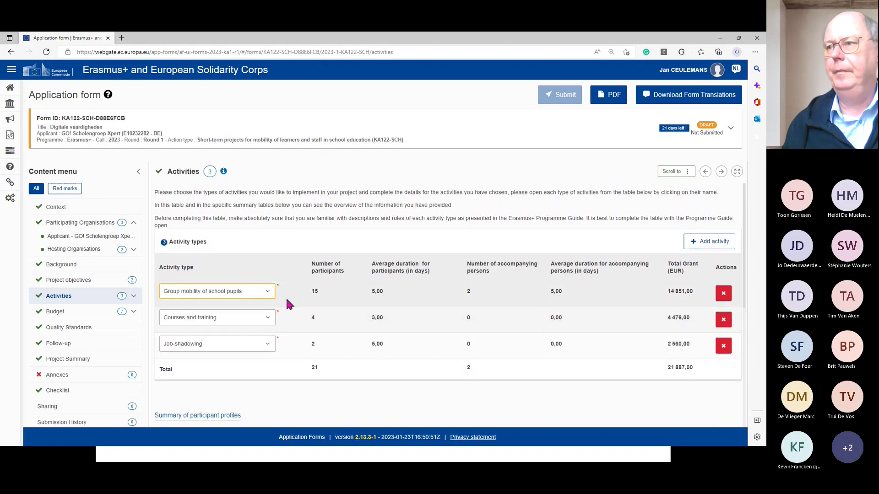
scroll(289, 305, down, 5)
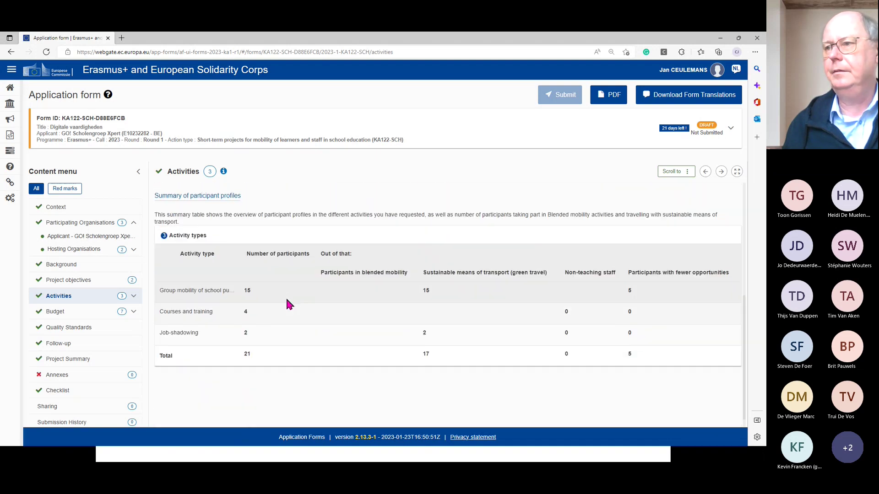
scroll(288, 304, up, 5)
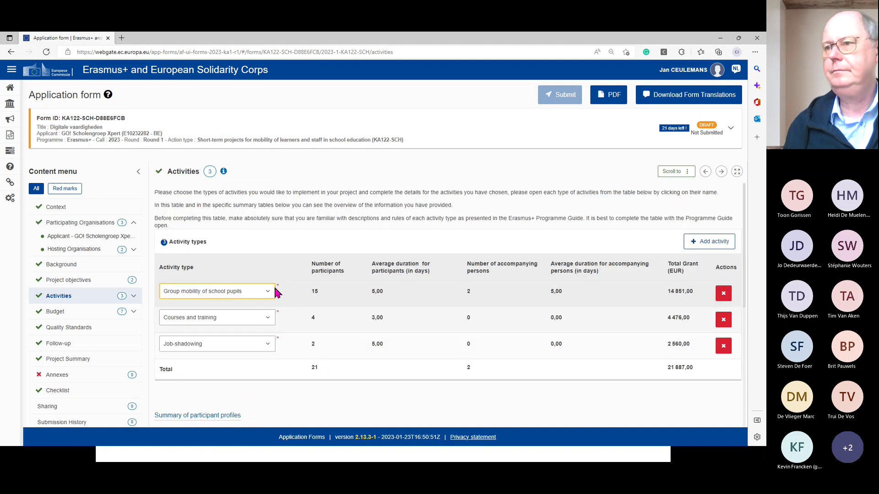
scroll(254, 289, down, 5)
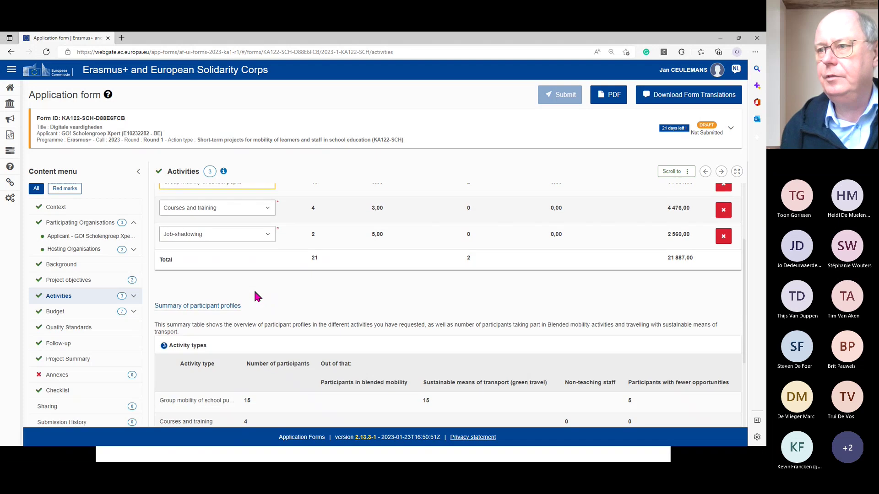
scroll(256, 292, down, 1)
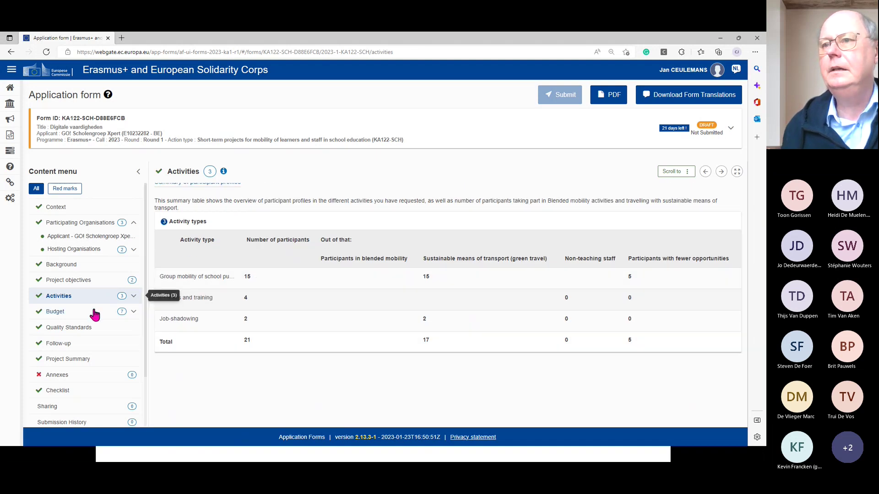
scroll(244, 289, up, 5)
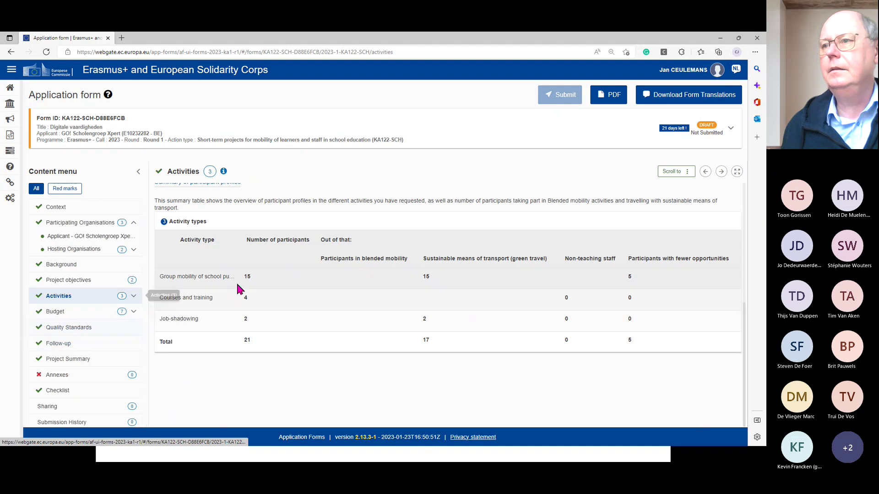
scroll(255, 284, up, 1)
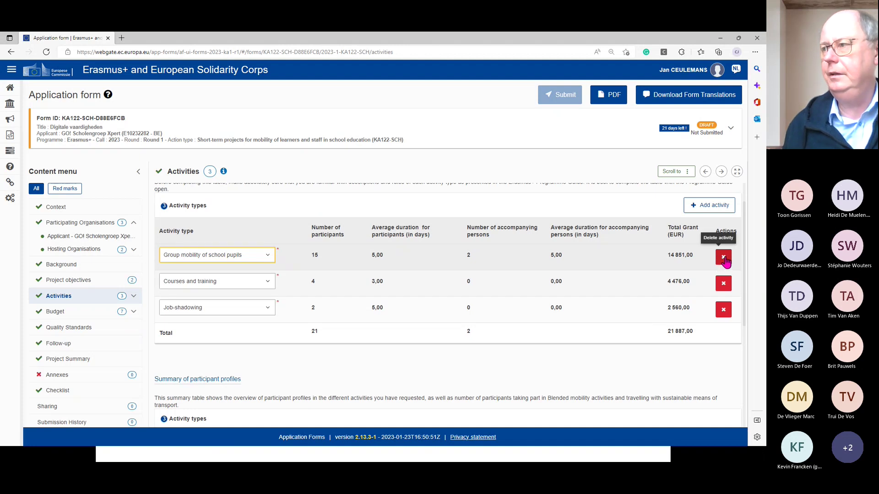
- Delete the Group mobility of school pupils activity and re-add it as a fresh row
click(725, 259)
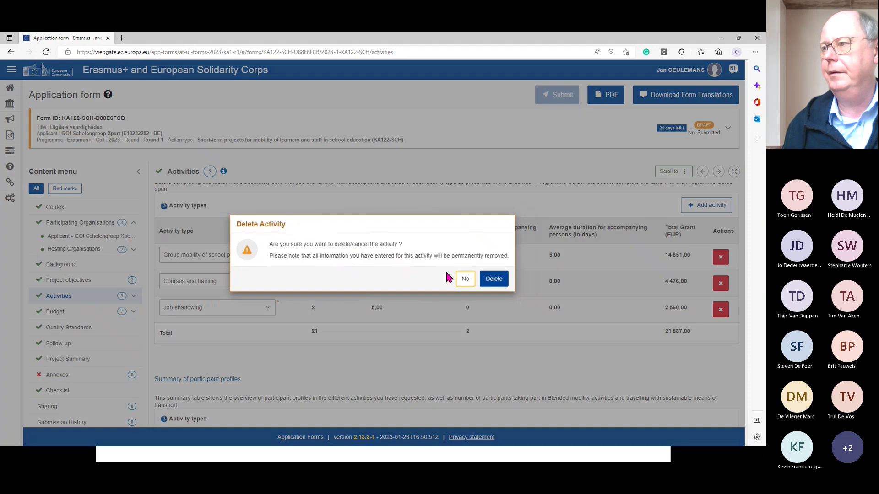
click(496, 277)
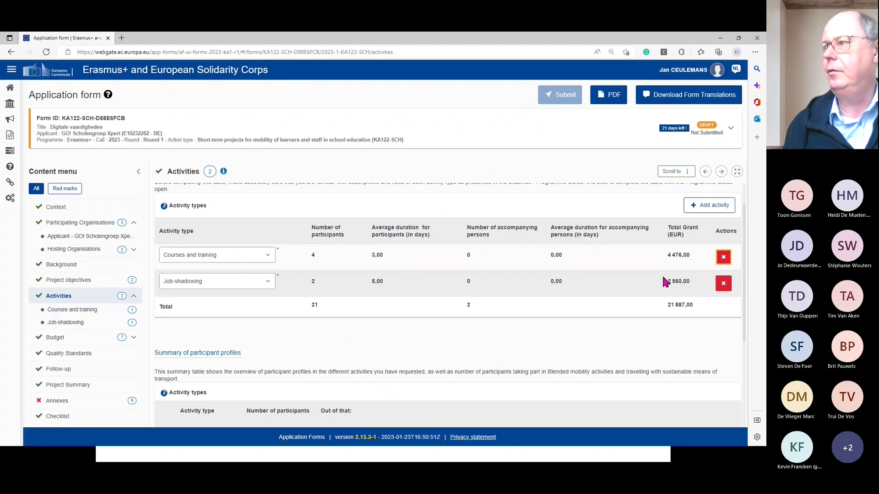
click(710, 205)
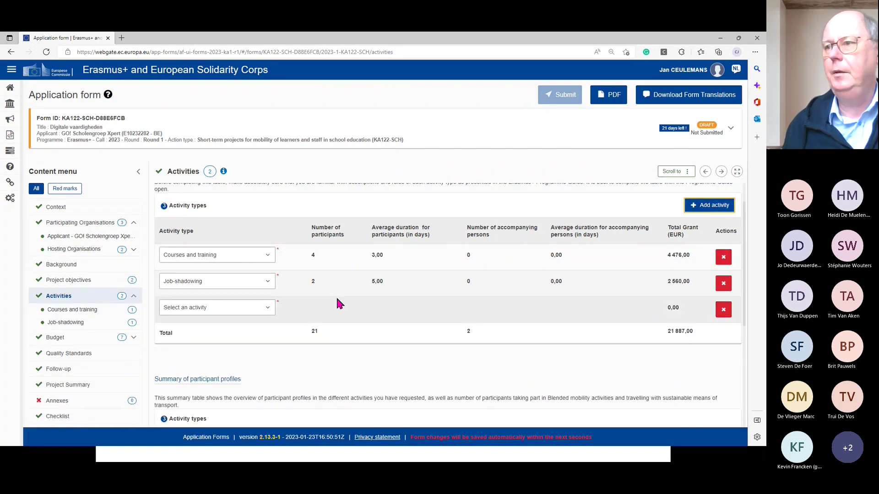
click(267, 307)
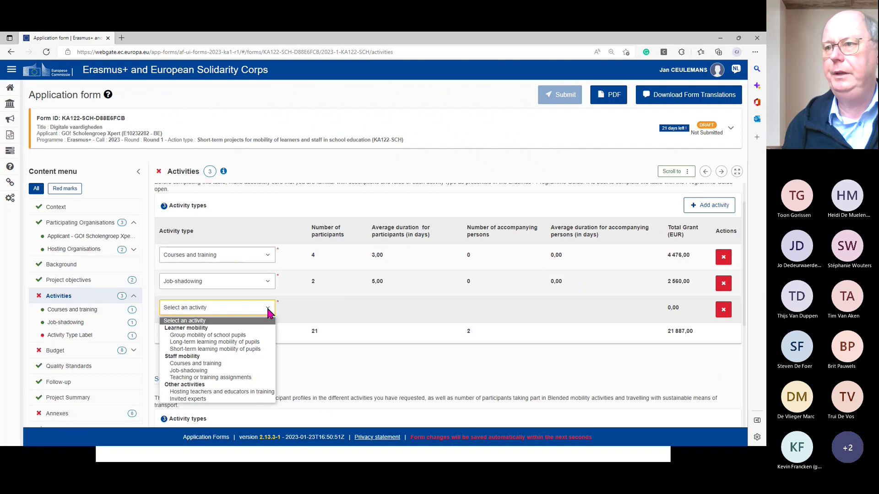
click(209, 336)
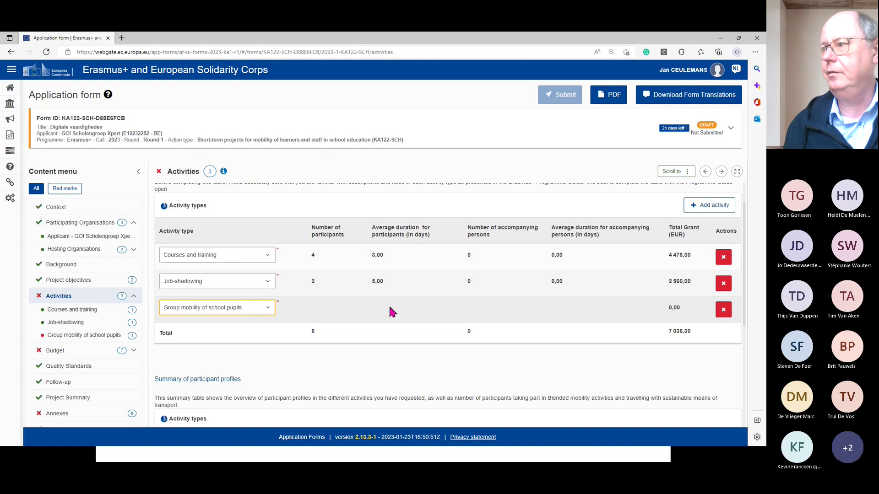
scroll(277, 316, down, 4)
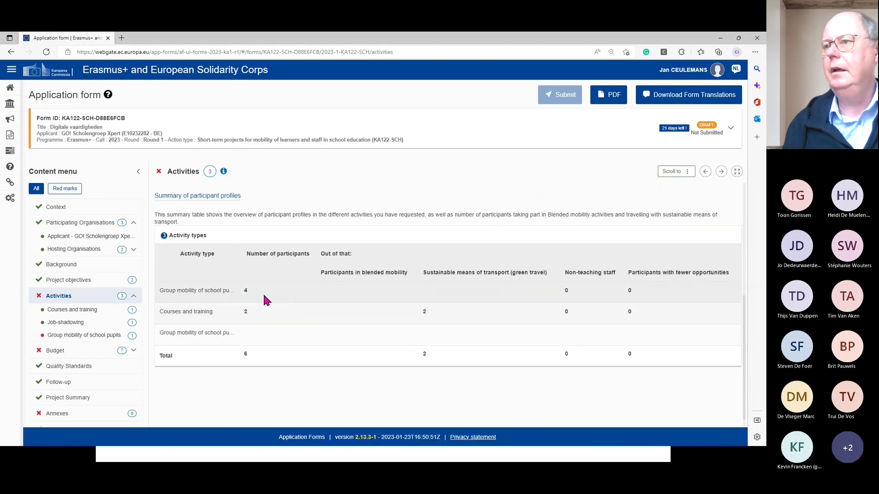
scroll(247, 302, down, 1)
scroll(238, 303, up, 1)
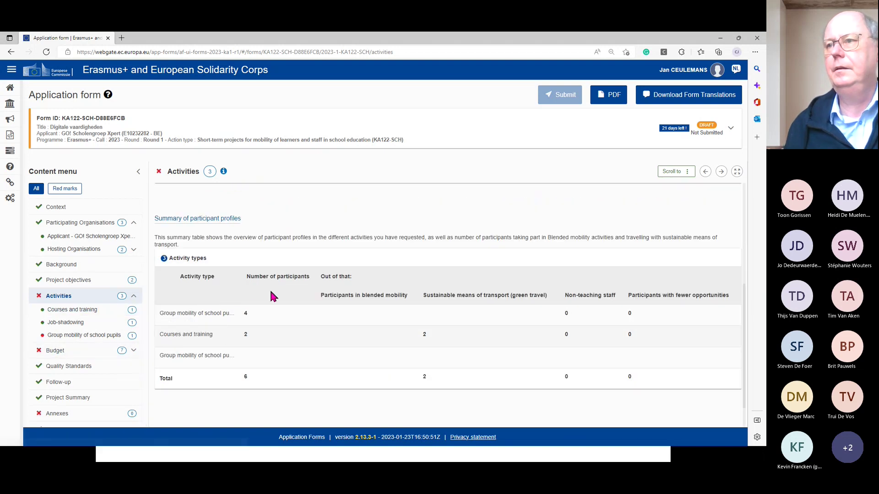
scroll(271, 293, up, 4)
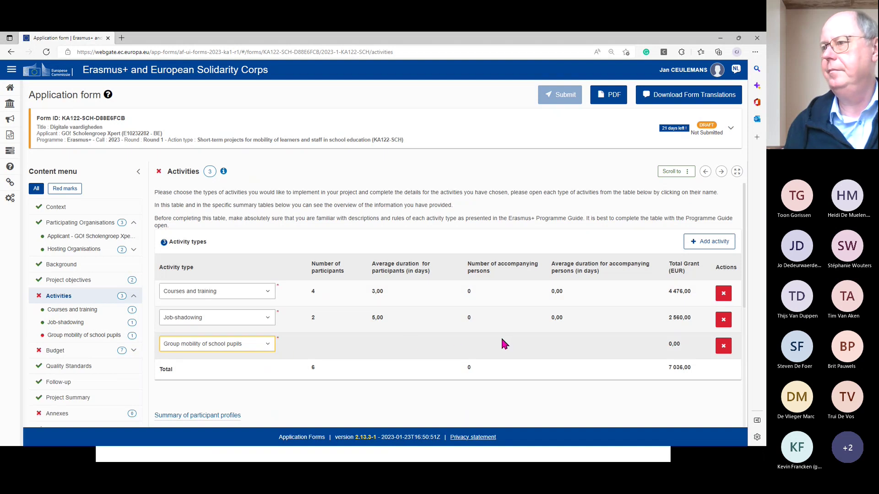
scroll(476, 334, down, 5)
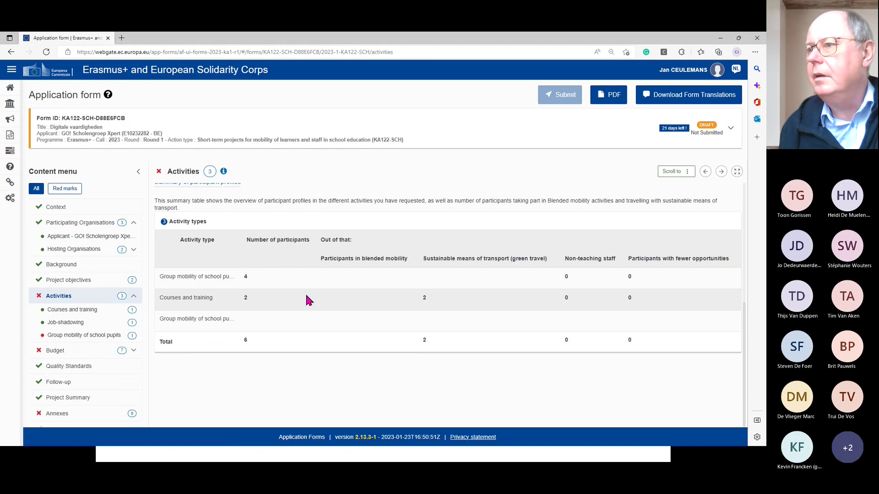
scroll(307, 299, up, 2)
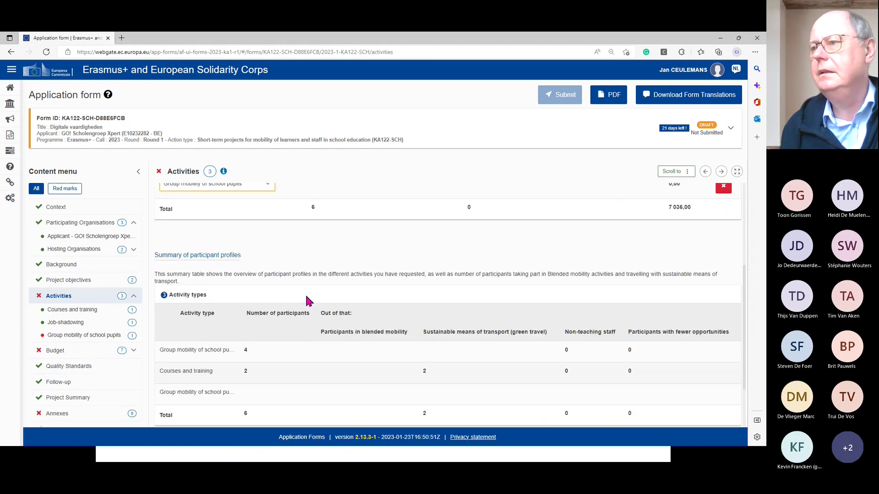
scroll(308, 300, up, 4)
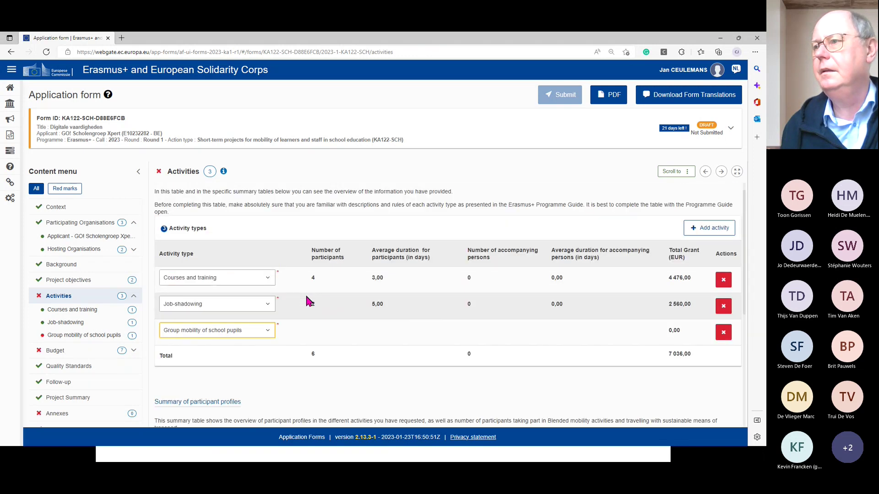
scroll(314, 321, down, 5)
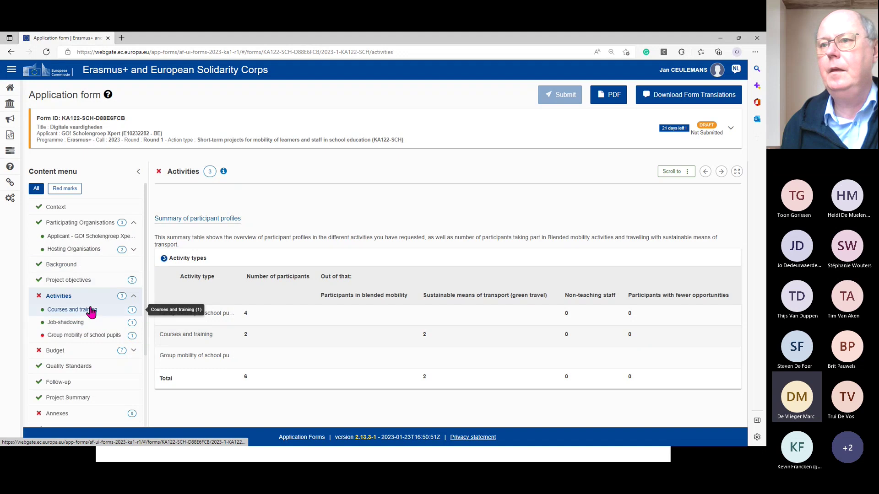
- Open the Group mobility of school pupils page with its empty GROUP01 mobility flow
click(106, 338)
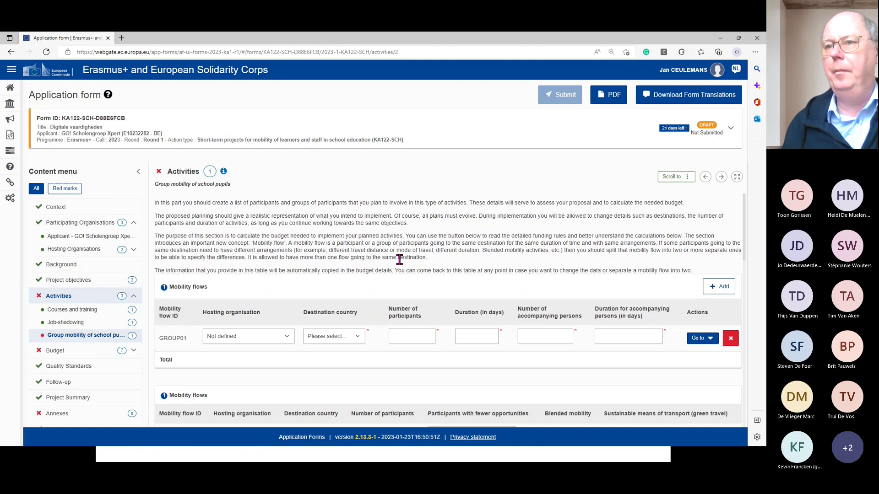
scroll(399, 259, down, 2)
scroll(401, 260, up, 2)
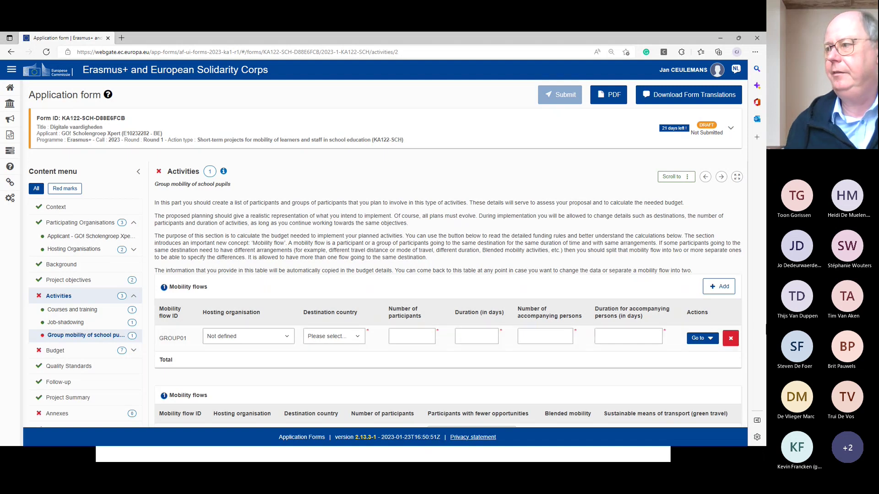
- Discard an extra GROUP02 flow and set Schiller-Gymnasium Heidenheim as GROUP01's host
click(723, 292)
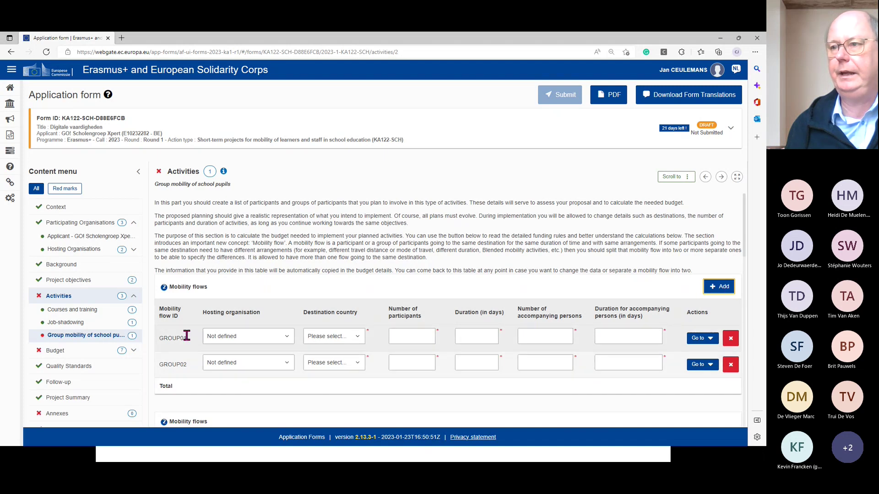
click(730, 365)
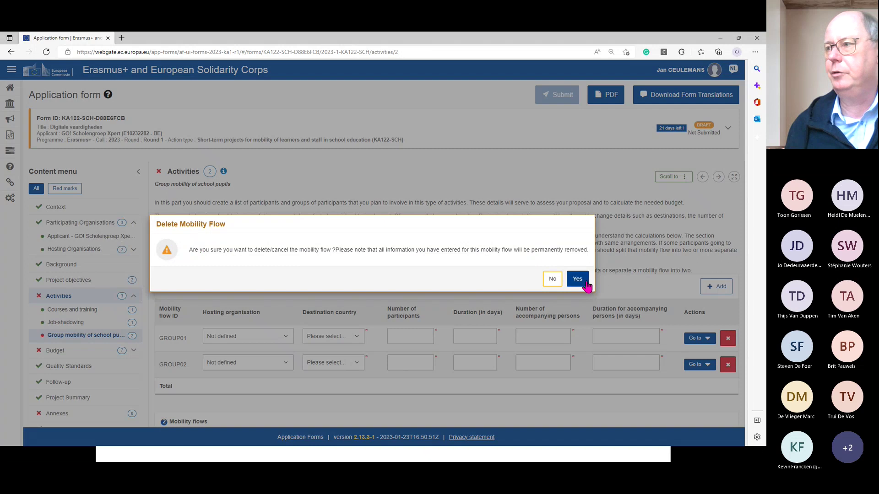
click(577, 280)
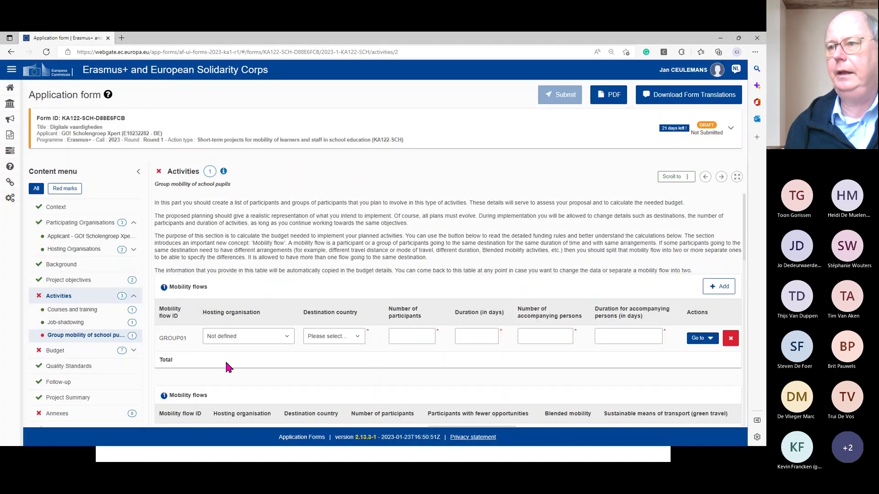
click(289, 339)
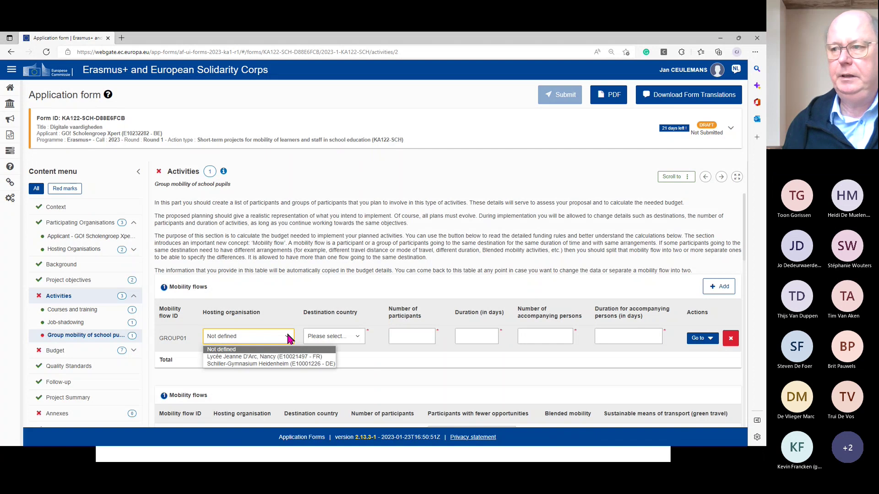
click(287, 364)
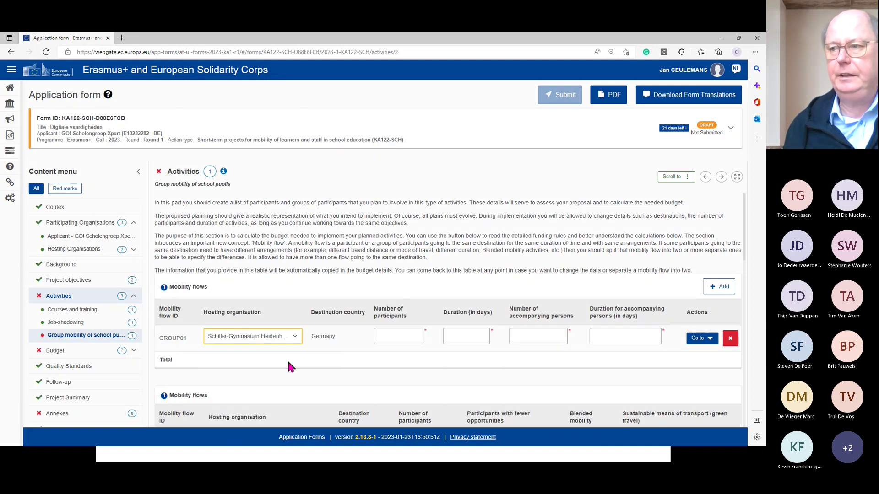
click(293, 341)
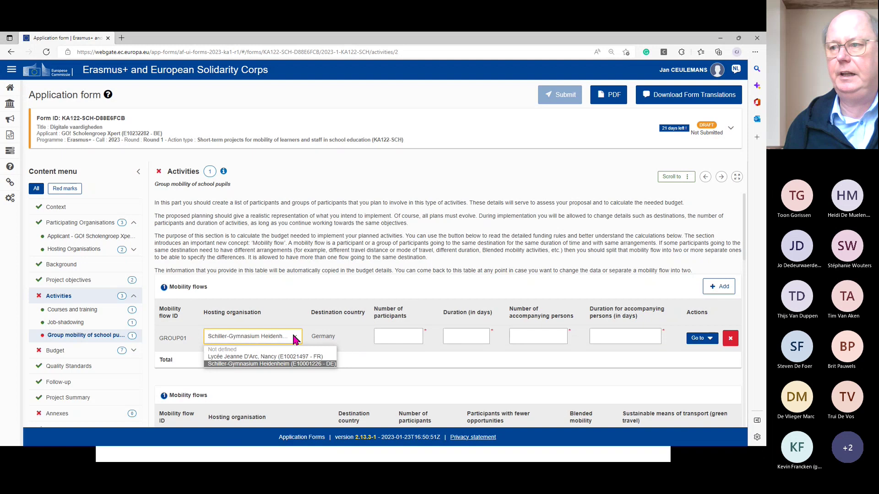
click(279, 362)
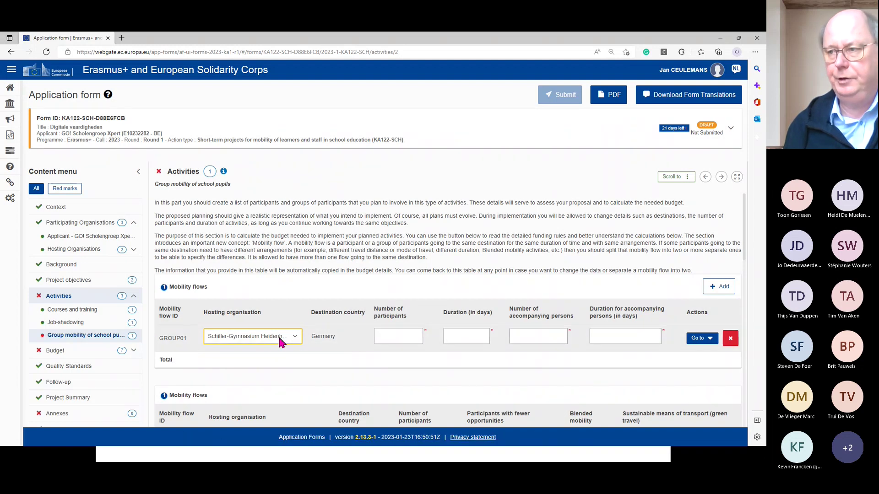
- Enter 15 participants for 5 days and 2 accompanying persons for 5 days
click(408, 336)
text(15)
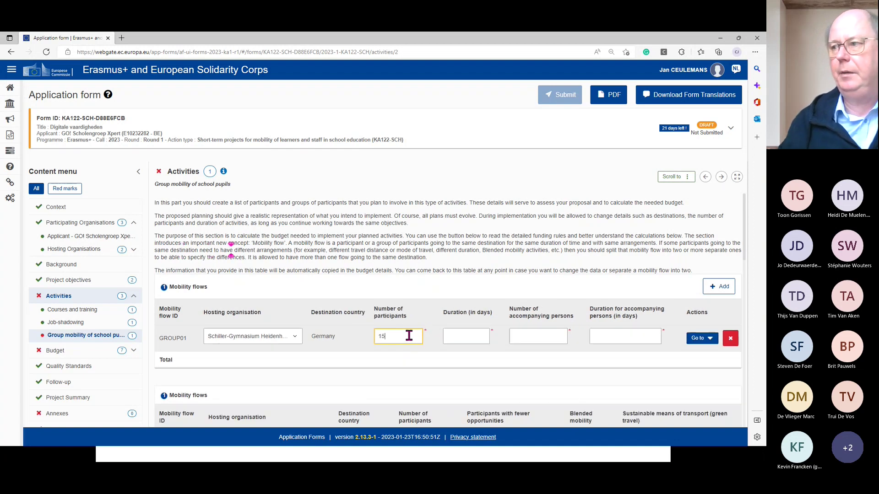
click(455, 336)
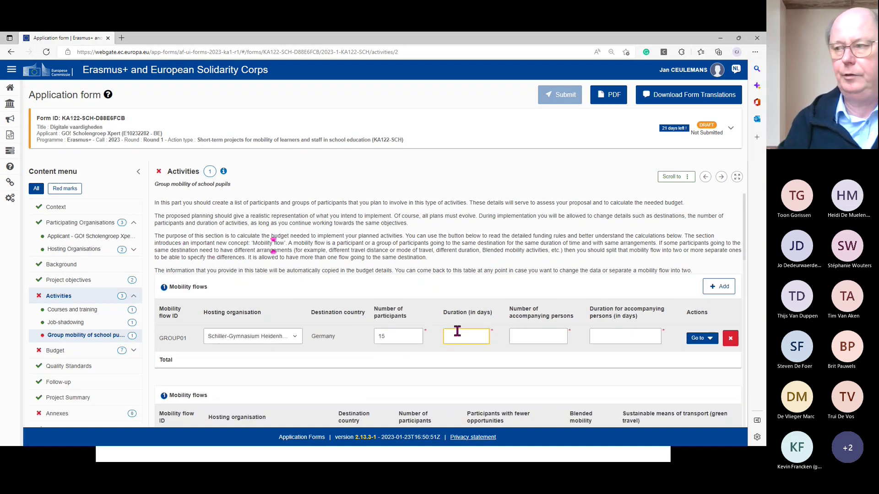
text(5)
click(535, 336)
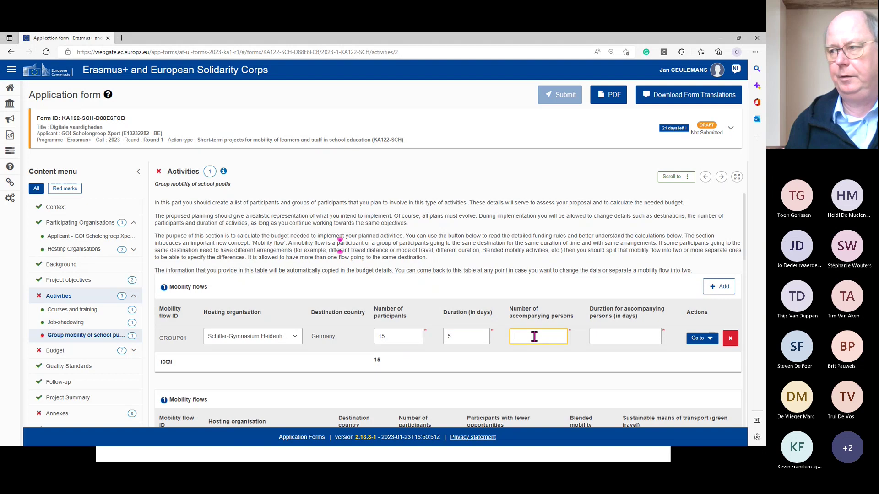
text(2)
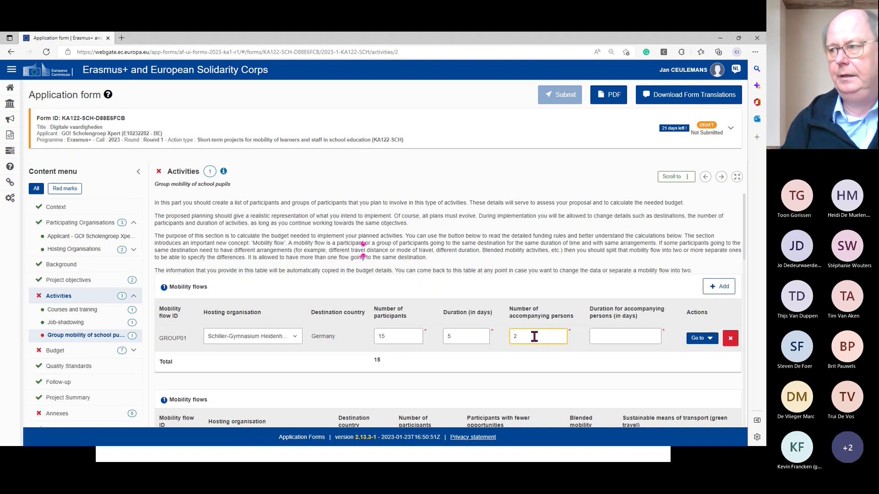
click(631, 339)
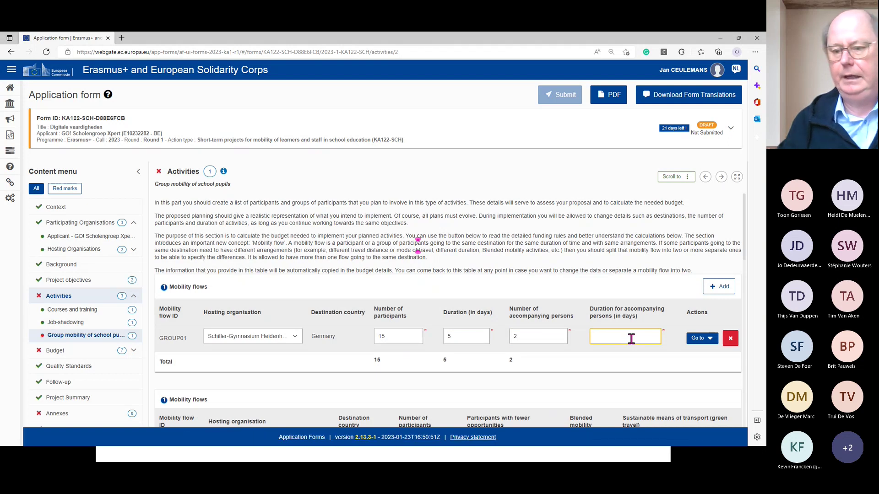
text(5)
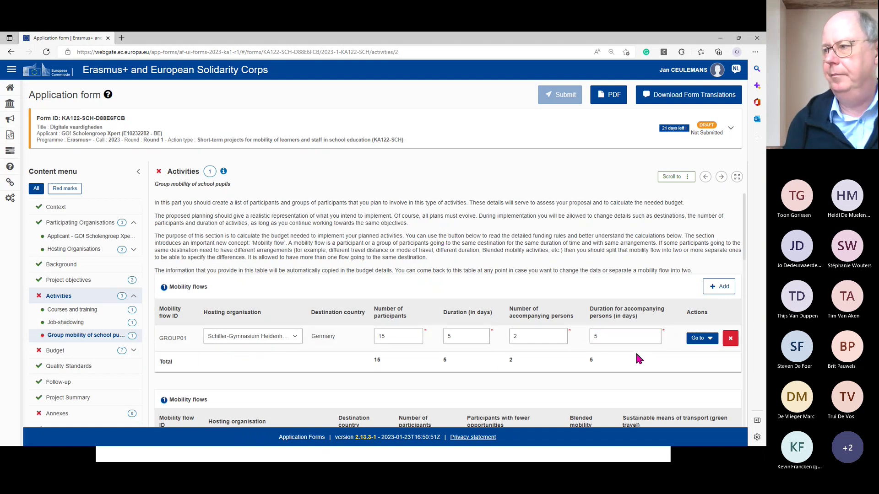
scroll(635, 351, down, 1)
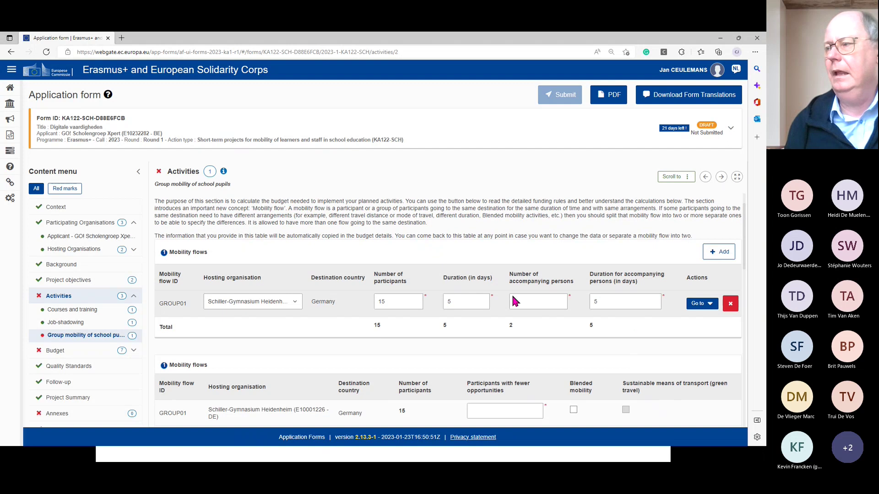
scroll(394, 337, down, 2)
scroll(392, 328, up, 3)
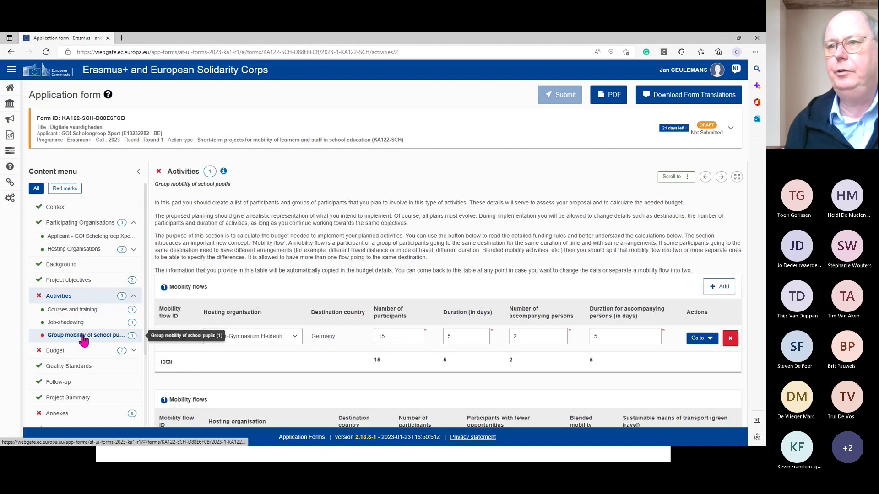
click(69, 299)
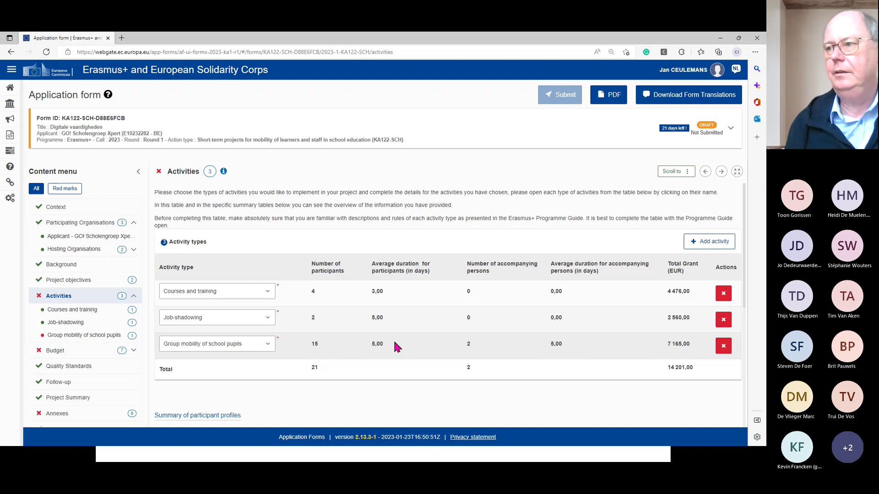
click(90, 338)
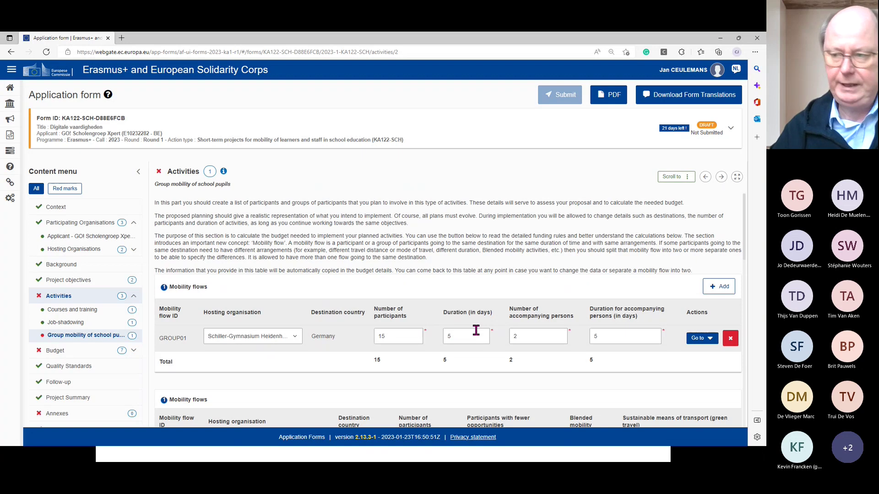
scroll(475, 331, down, 1)
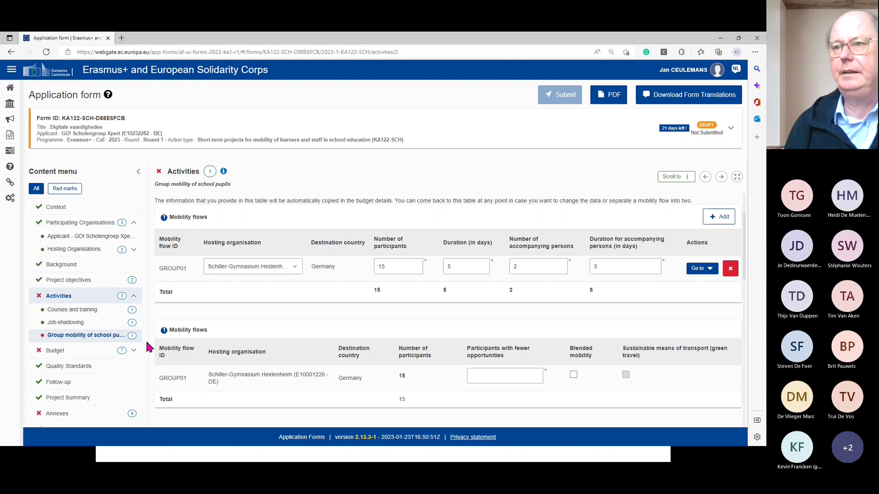
- Open the Budget summary: group mobility 7 165,00 EUR, total 14 201,00 EUR
click(56, 351)
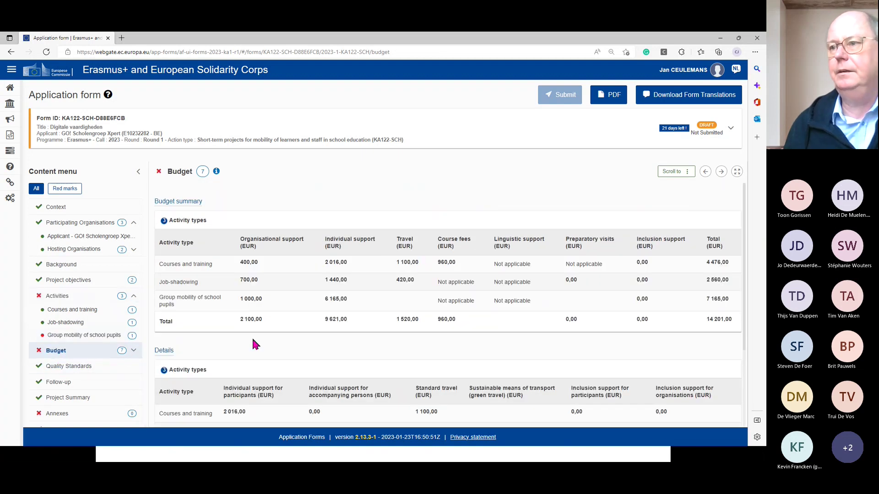
scroll(259, 346, down, 3)
scroll(252, 348, up, 2)
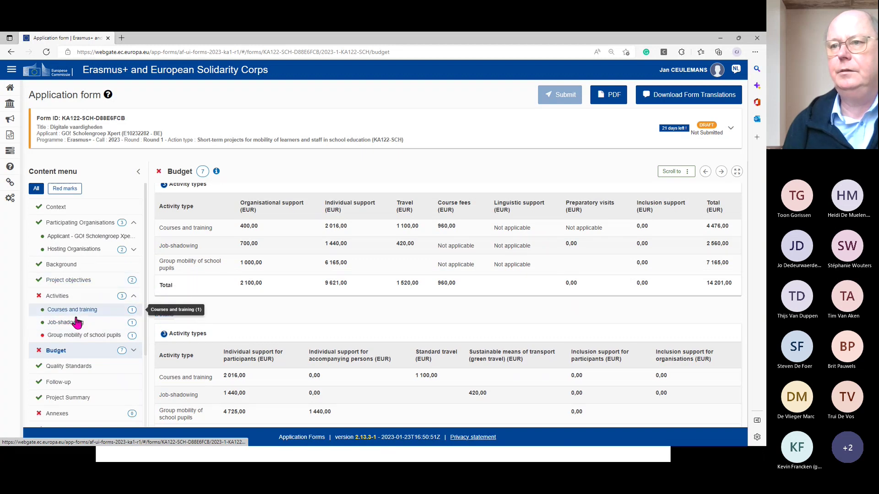
- Return to Group mobility of school pupils and begin GROUP01's participants with fewer opportunities
click(77, 337)
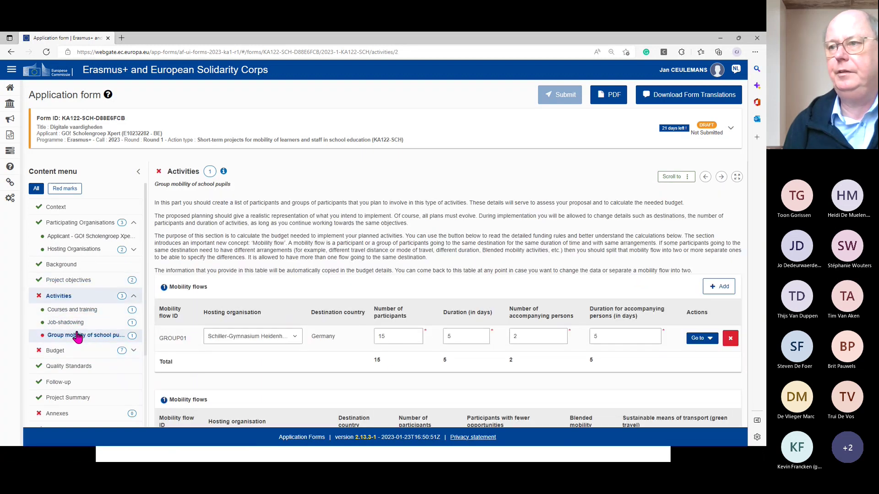
scroll(416, 364, down, 2)
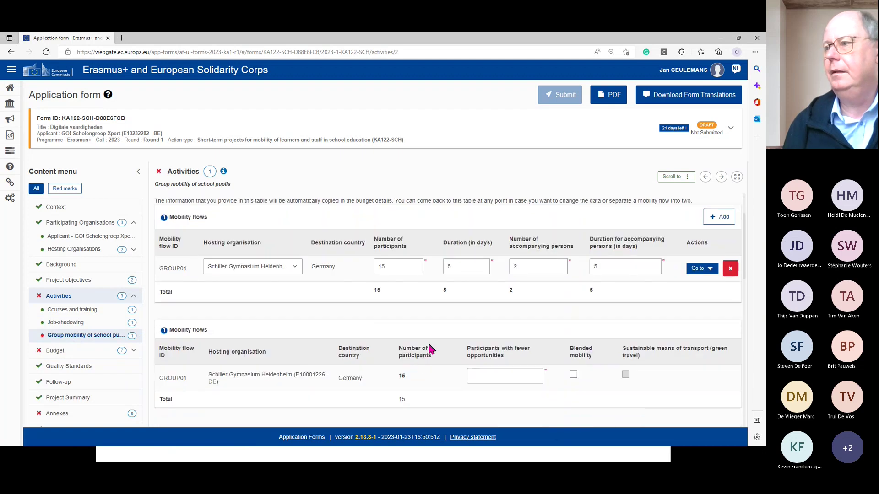
scroll(427, 342, down, 1)
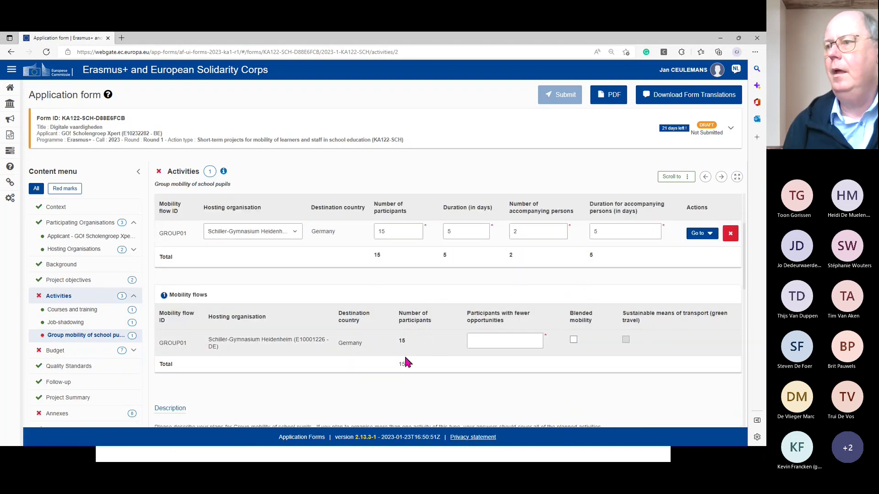
click(514, 338)
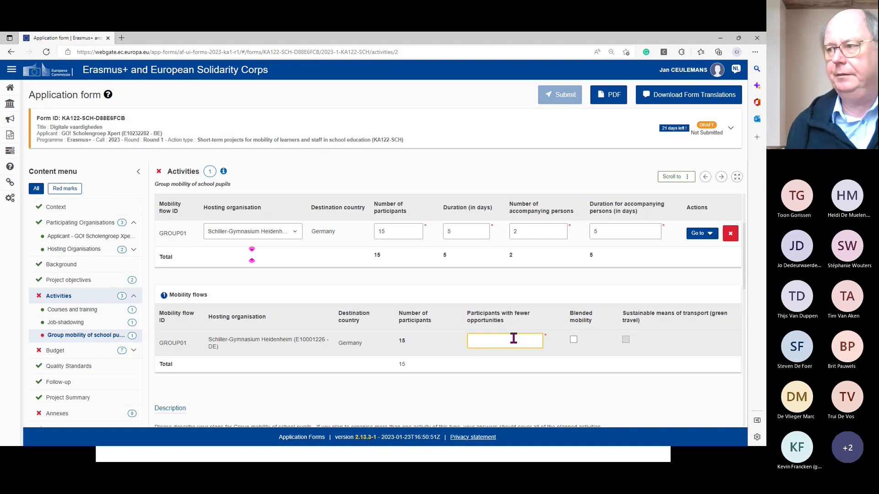
- Enter 5 participants with fewer opportunities for GROUP01 and leave Blended mobility unticked
text(5)
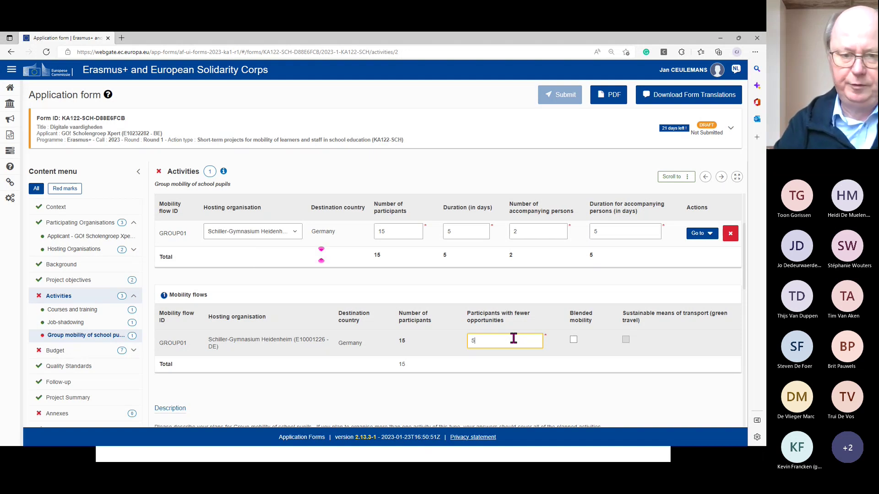
click(508, 390)
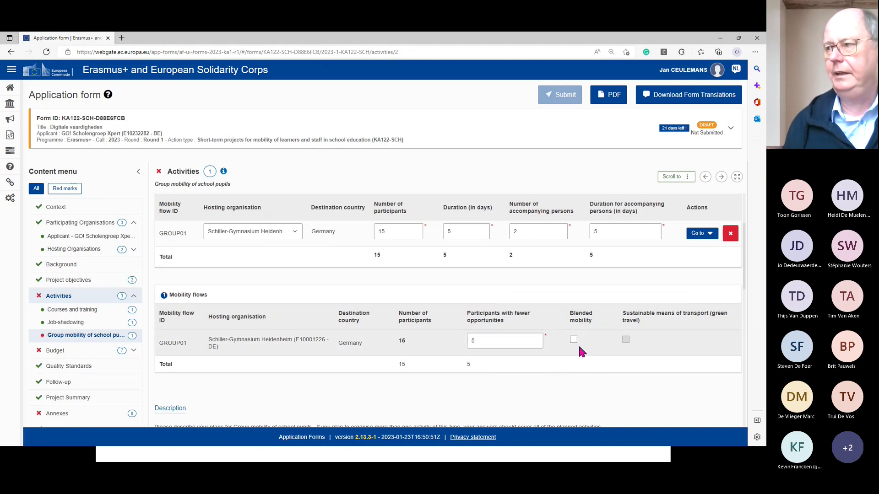
mouse_move(603, 319)
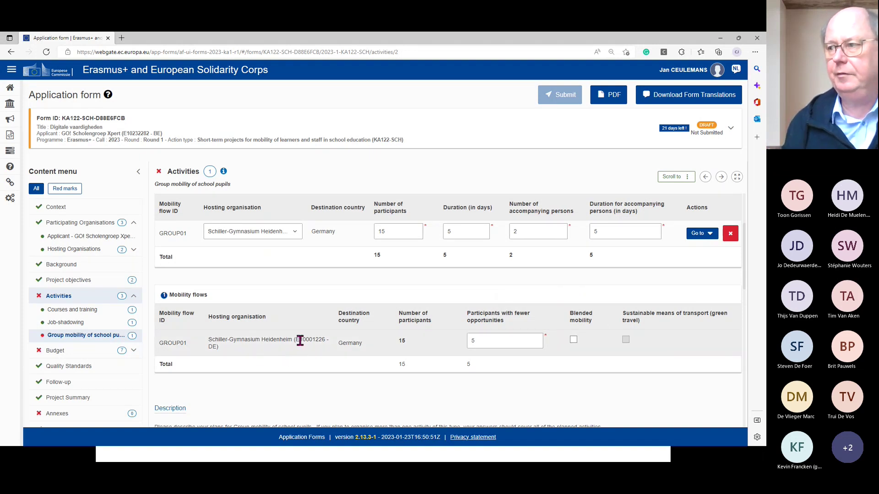
click(574, 340)
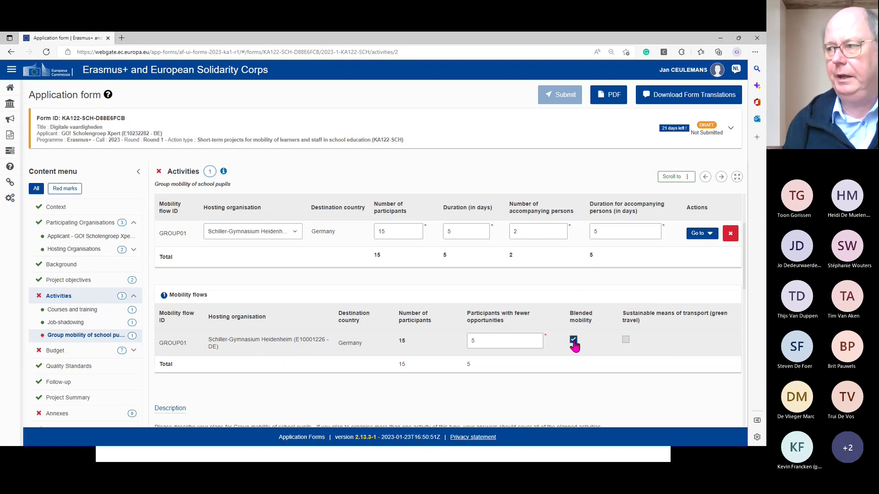
click(574, 341)
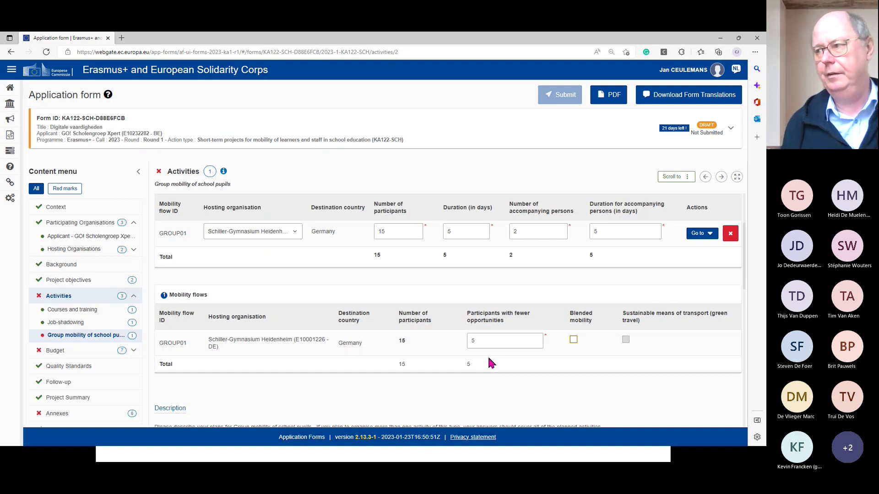
scroll(576, 341, down, 3)
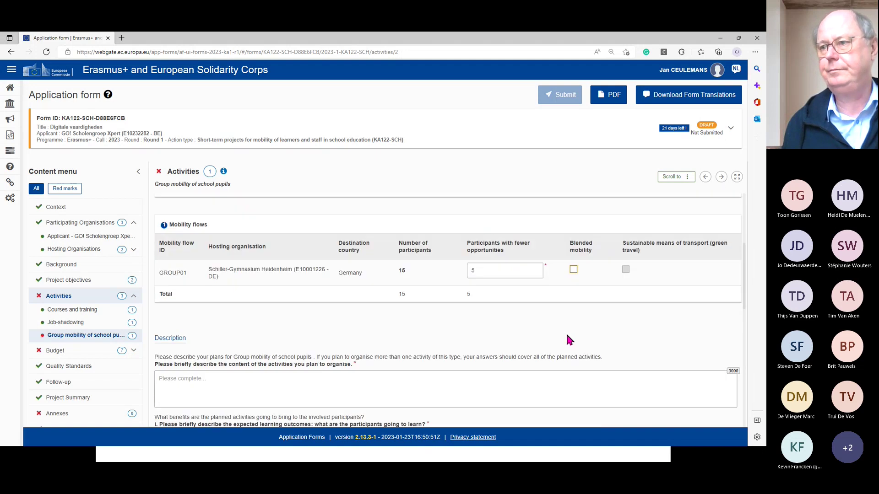
scroll(543, 326, up, 3)
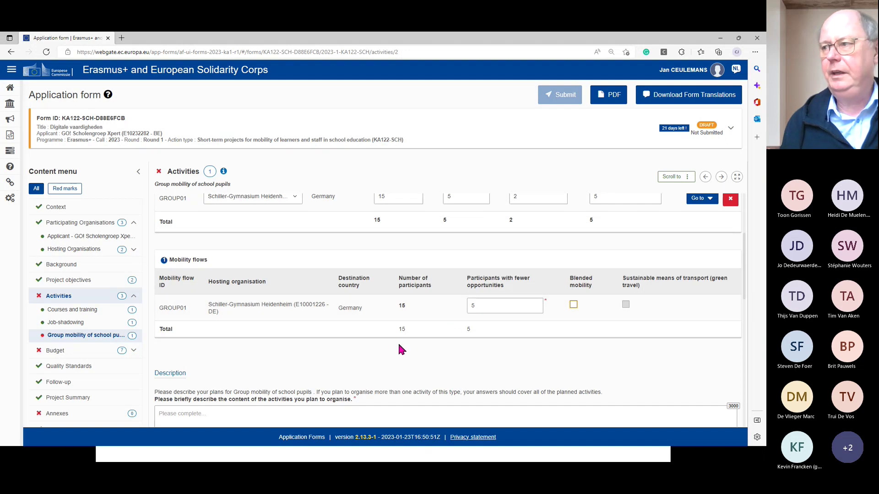
scroll(399, 349, down, 4)
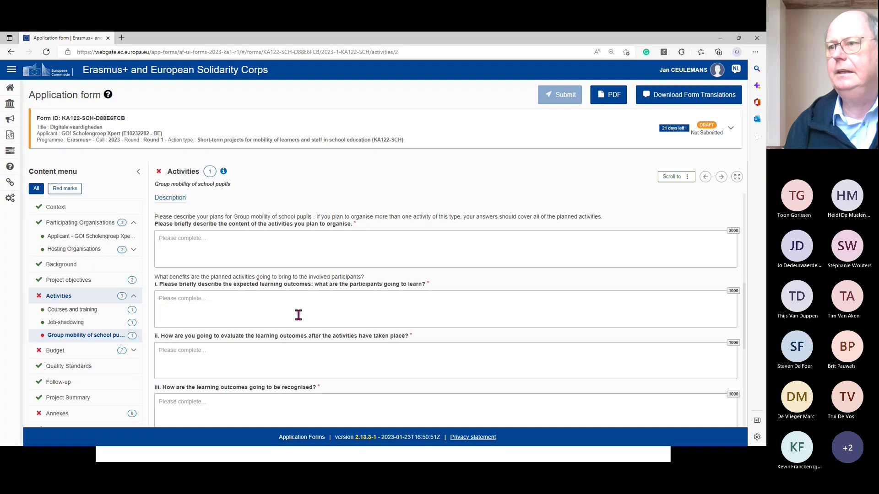
scroll(299, 315, down, 1)
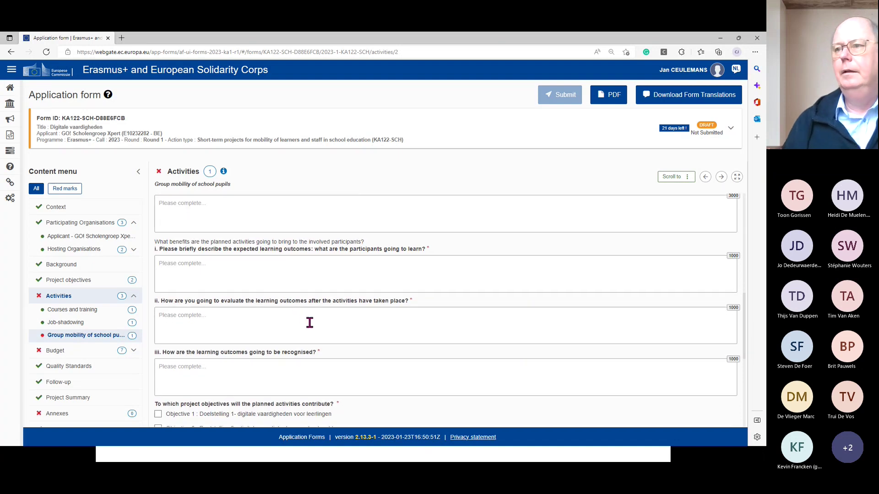
scroll(309, 323, down, 1)
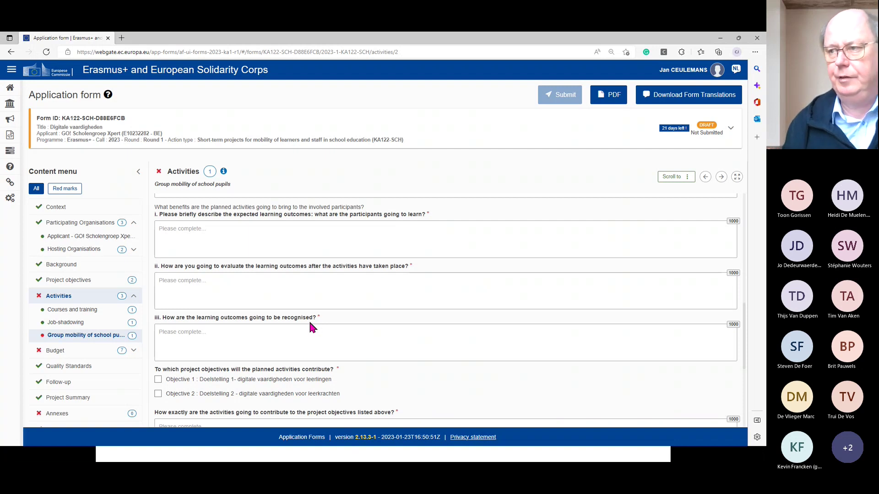
scroll(317, 352, down, 2)
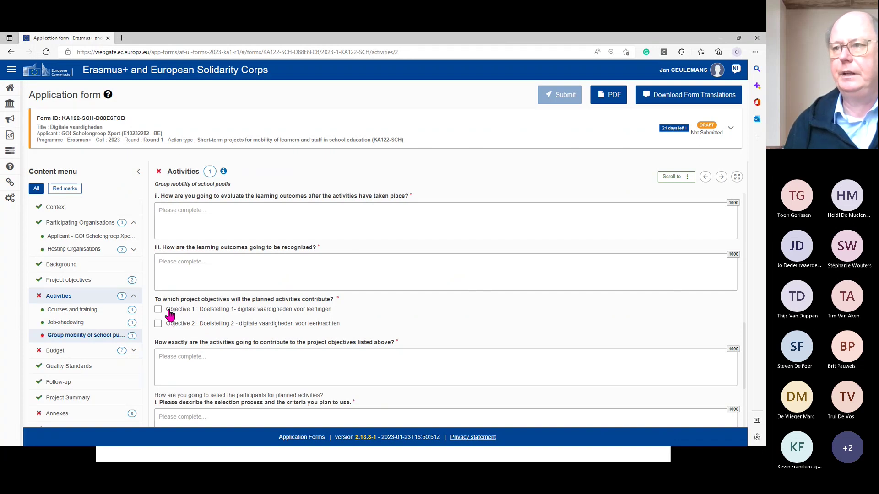
- Tick Objective 1 (digital skills for pupils) and review the learning-outcome and participant-selection questions
click(169, 314)
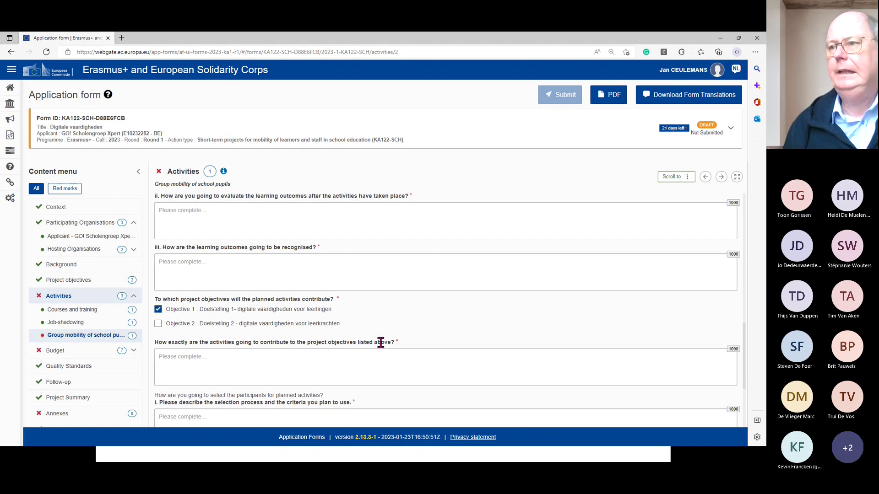
scroll(381, 343, down, 2)
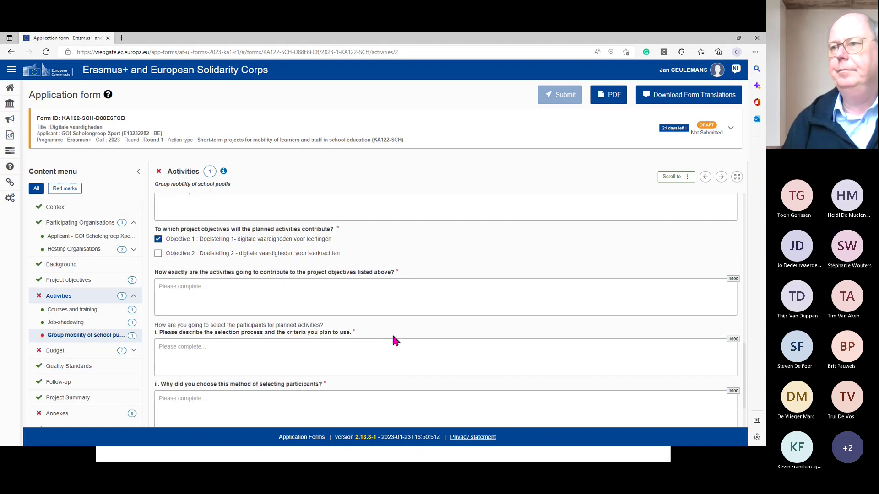
scroll(393, 337, down, 1)
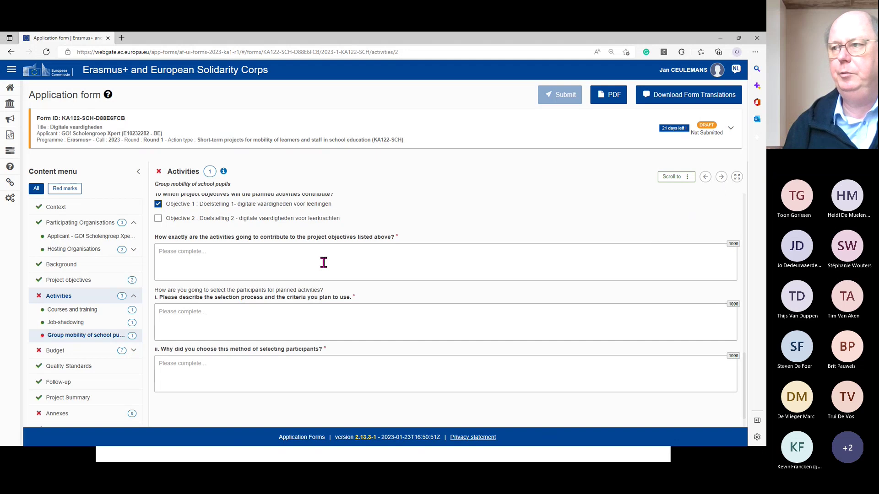
scroll(347, 280, up, 1)
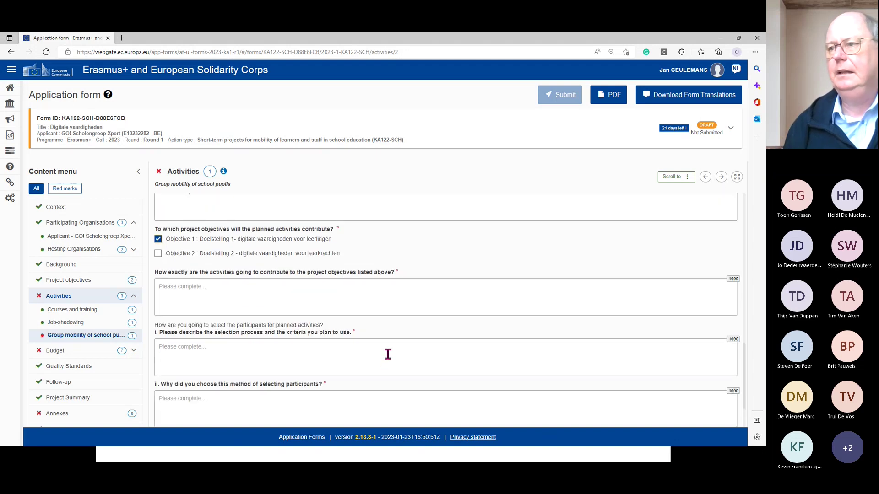
scroll(390, 348, down, 1)
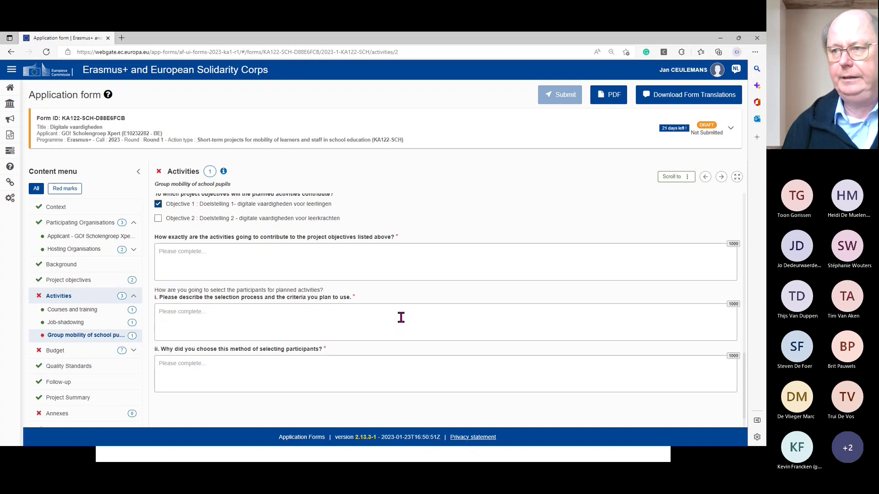
scroll(401, 317, down, 1)
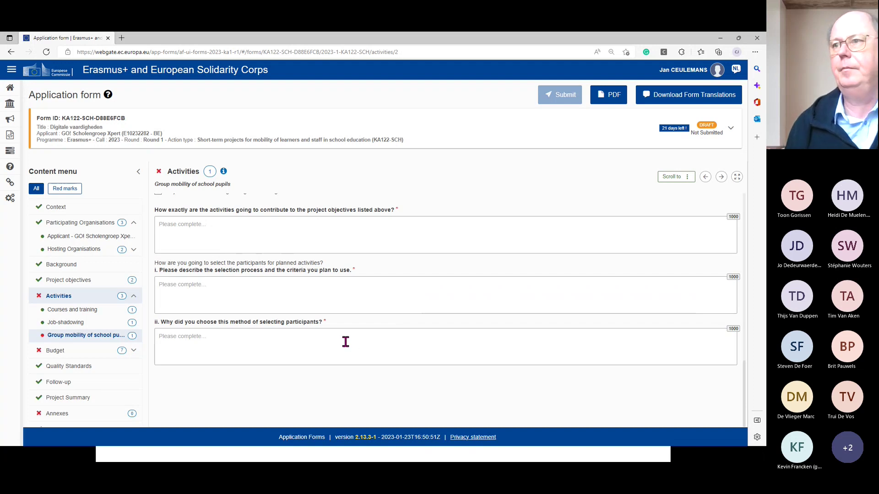
scroll(346, 340, up, 2)
scroll(346, 339, up, 2)
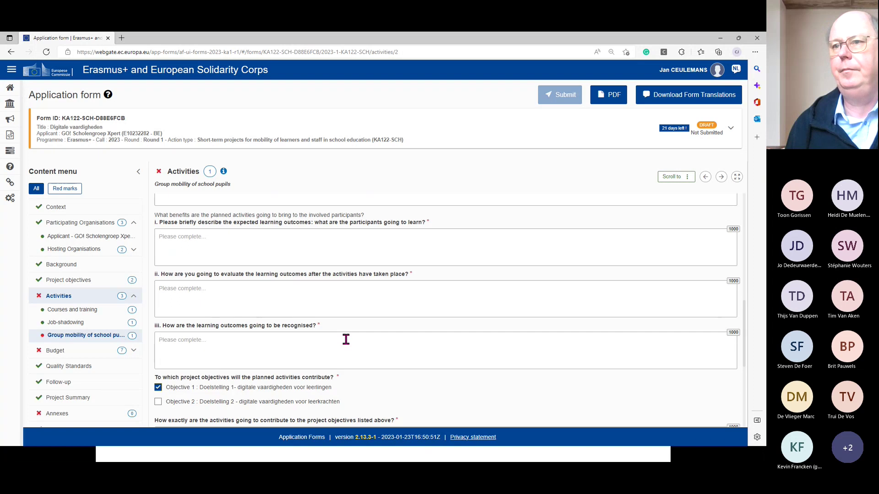
- Open Courses and training to view flow COURS01 to Estonia: 4 participants, 3 days
click(76, 311)
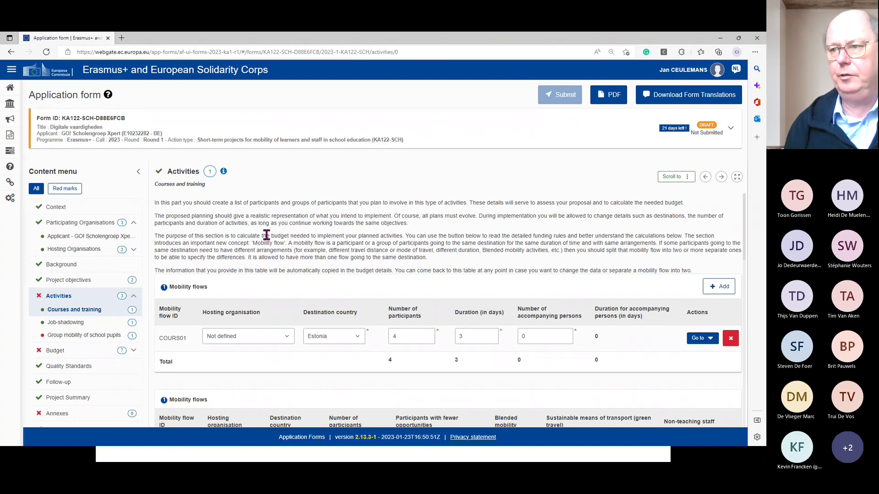
scroll(267, 235, down, 2)
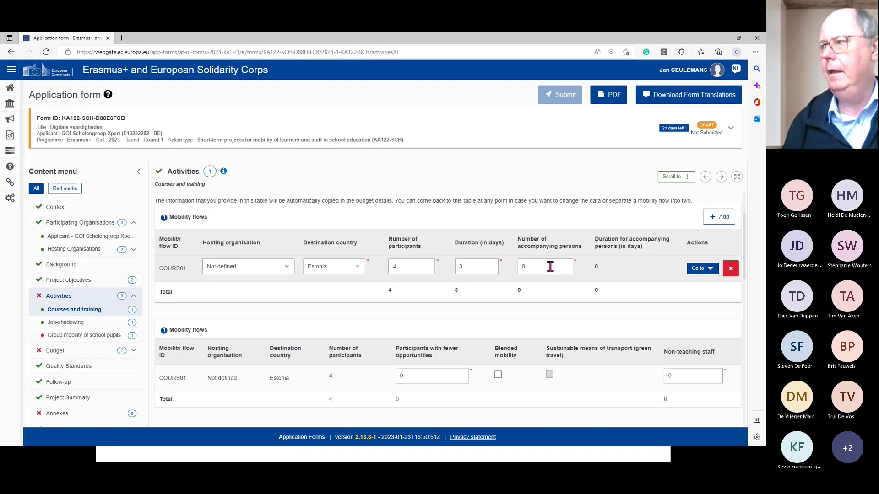
scroll(551, 267, down, 1)
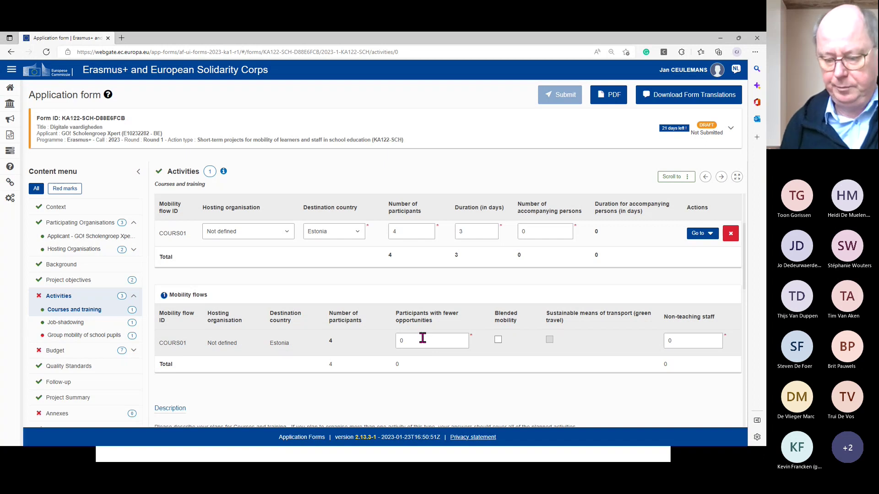
scroll(422, 338, down, 1)
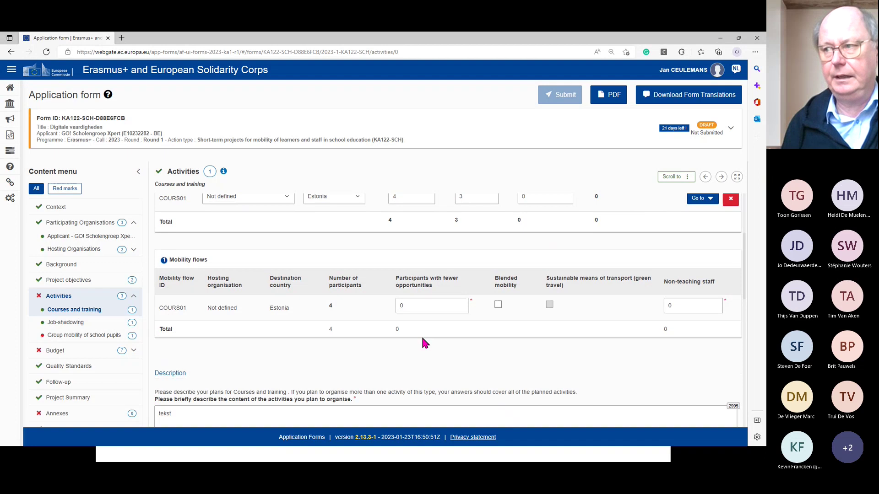
scroll(422, 339, up, 1)
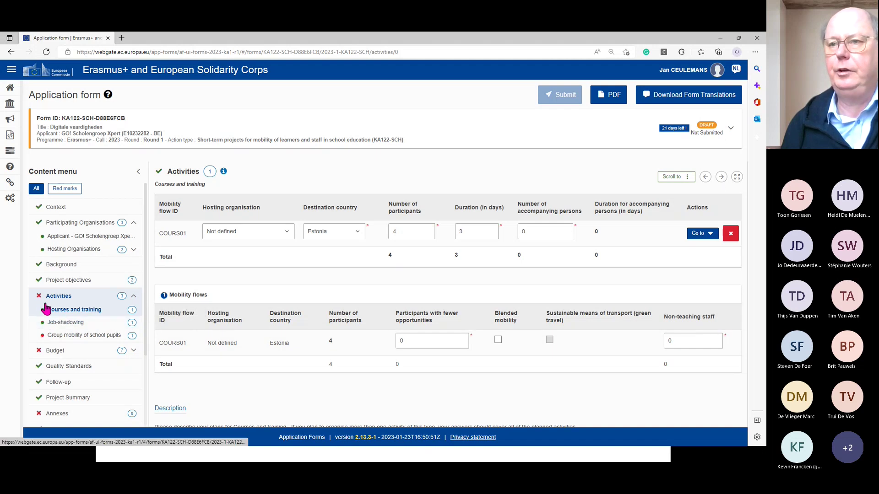
click(69, 315)
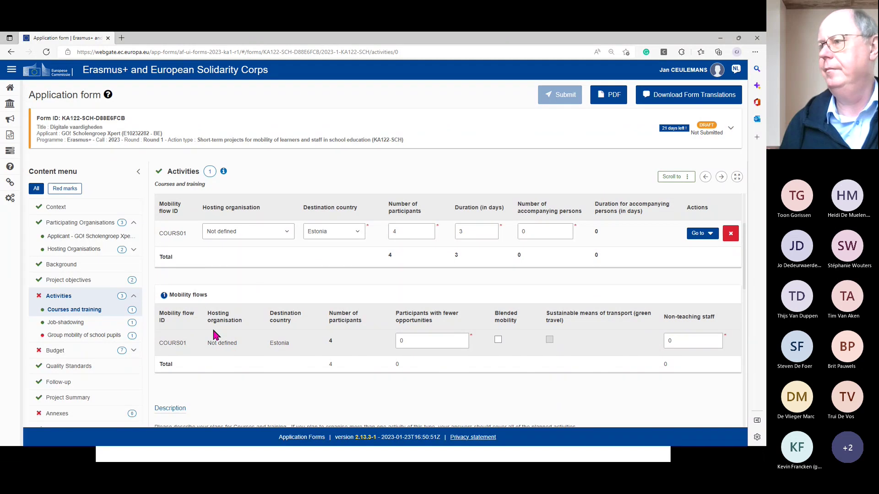
- Open Job-shadowing and keep Lycée Jeanne D'Arc, Nancy as JOBSH01's hosting organisation
click(62, 323)
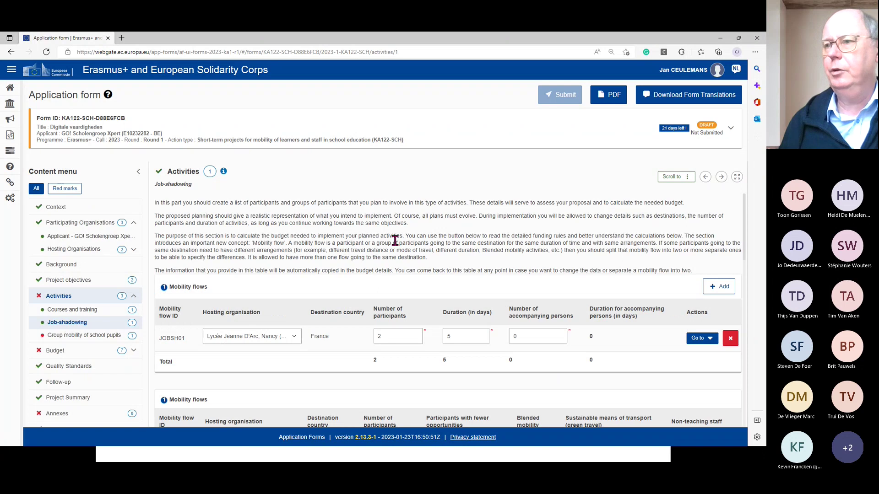
scroll(395, 241, down, 1)
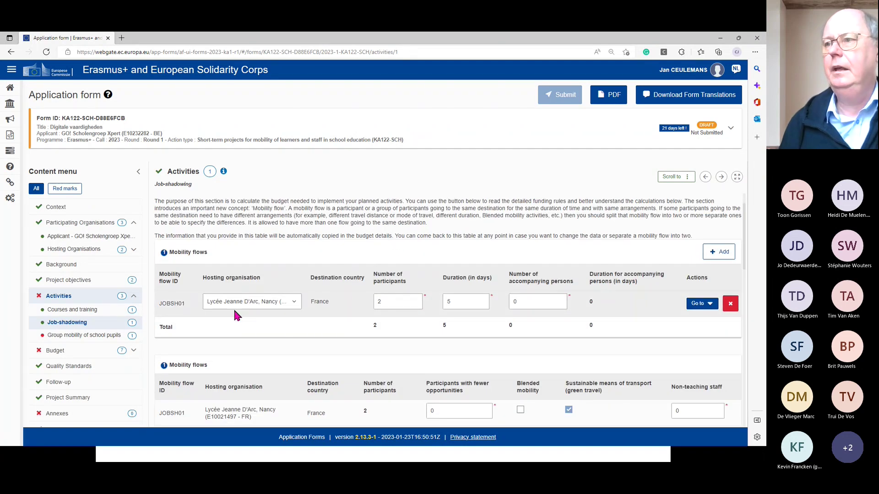
click(290, 298)
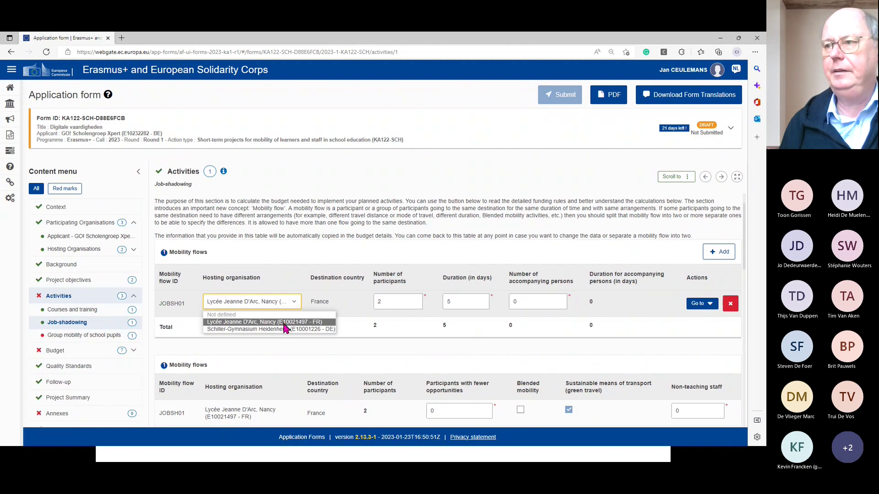
click(293, 305)
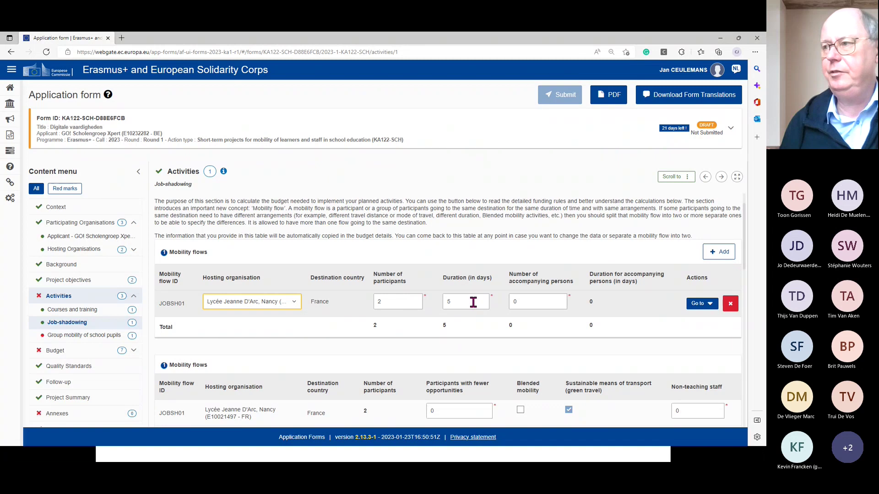
scroll(474, 301, down, 1)
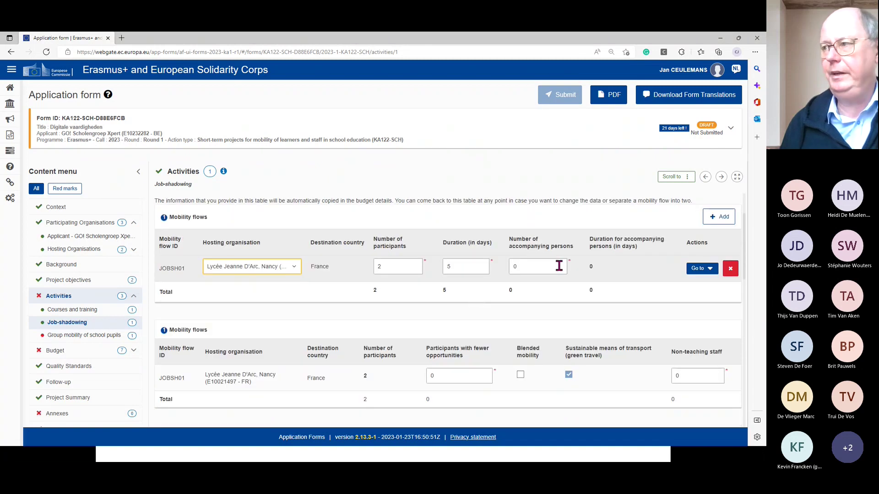
scroll(559, 266, down, 2)
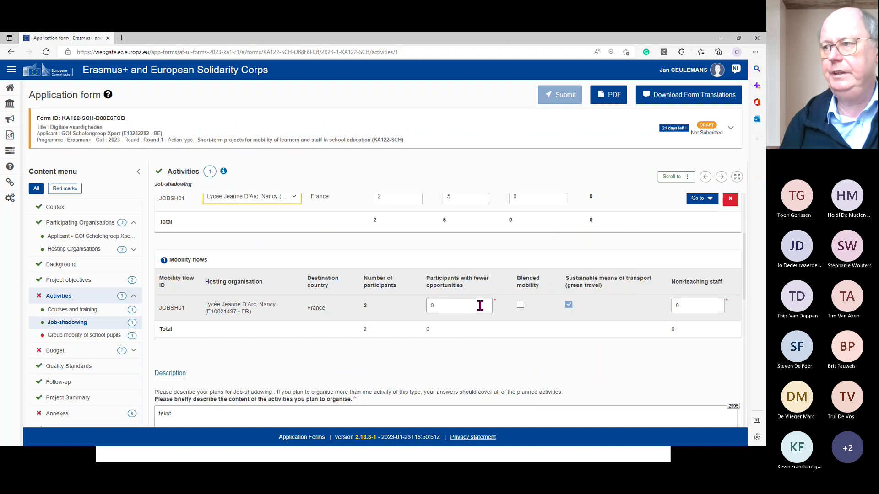
scroll(478, 306, up, 2)
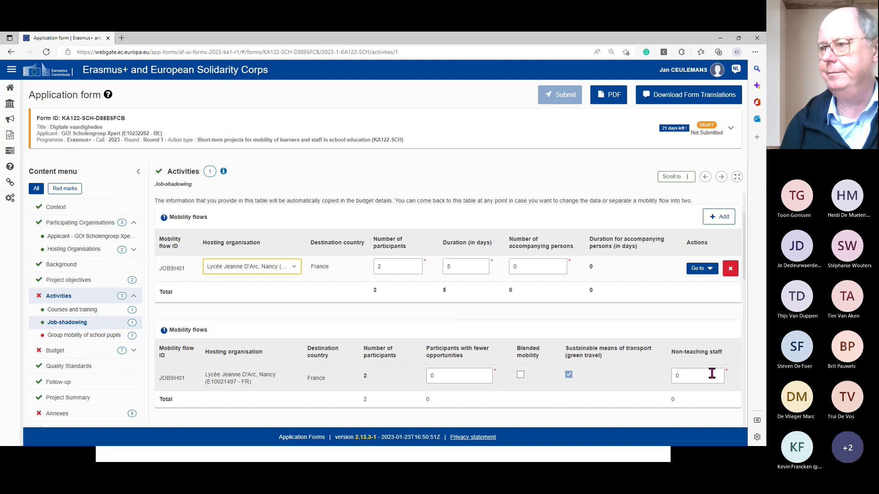
scroll(711, 372, down, 1)
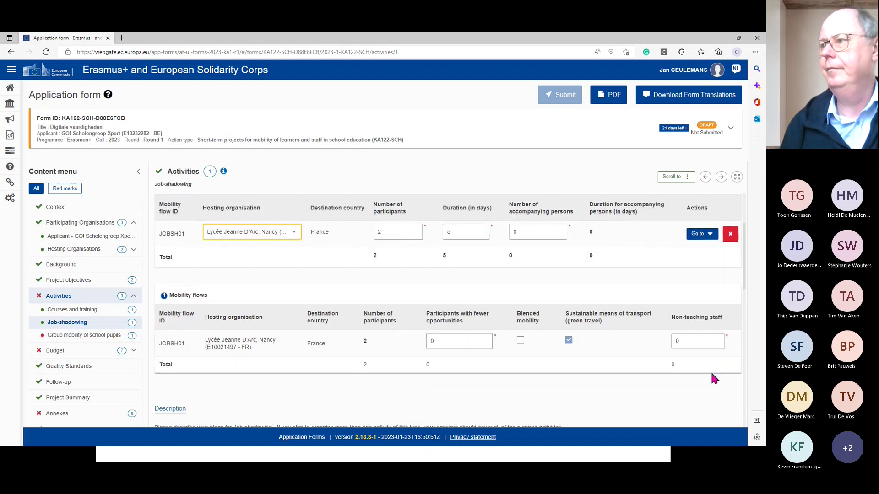
scroll(711, 372, up, 2)
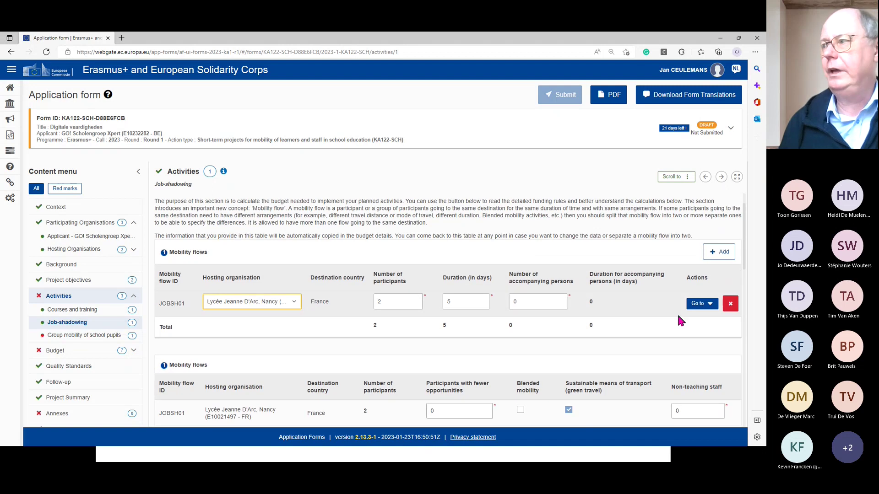
scroll(383, 350, down, 3)
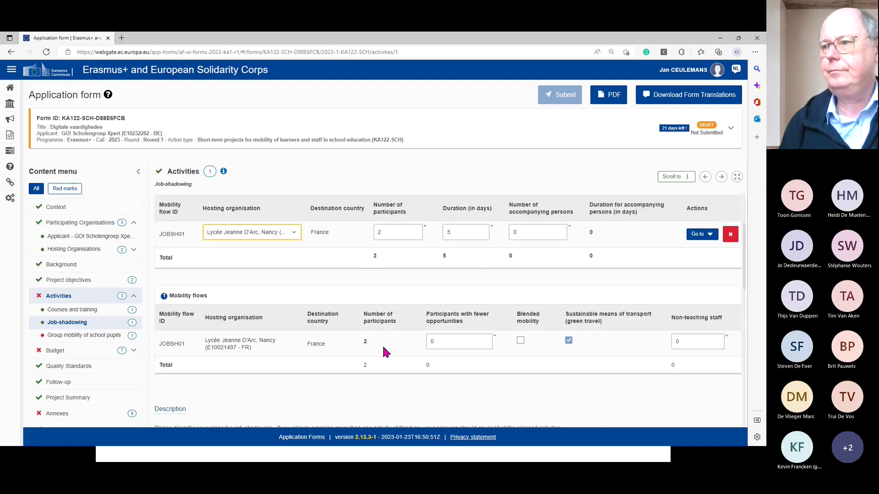
scroll(476, 325, up, 2)
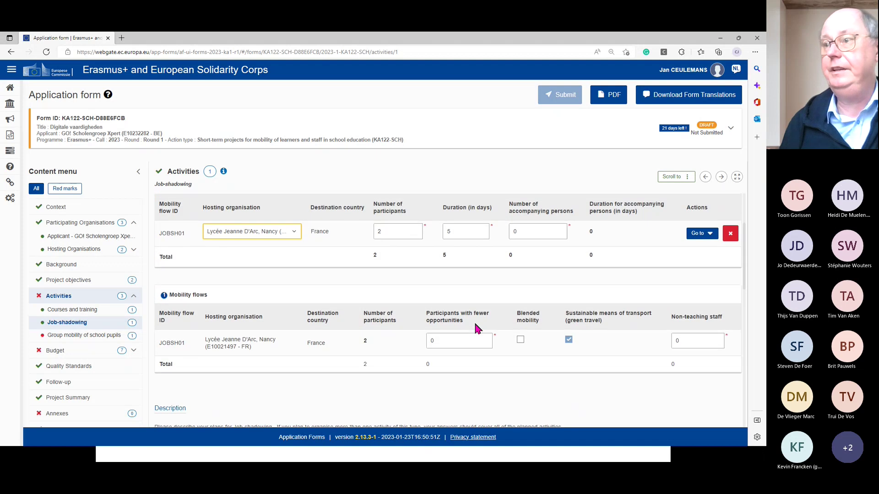
scroll(475, 326, up, 3)
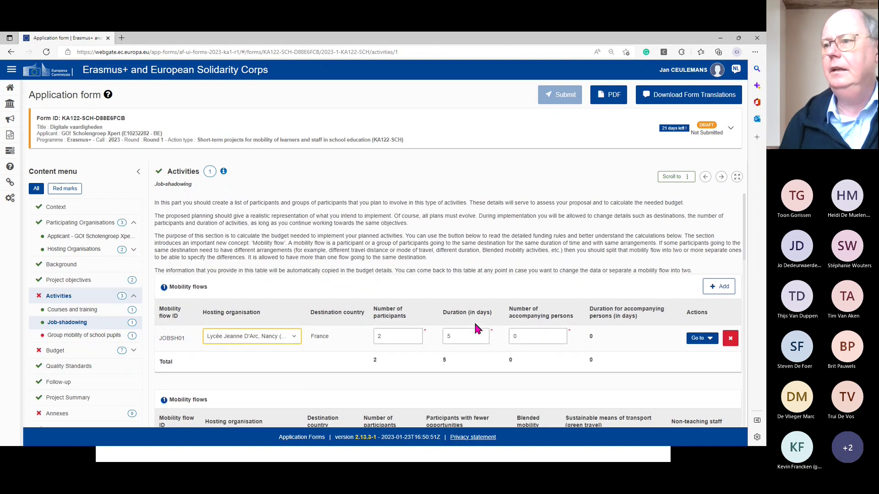
click(69, 301)
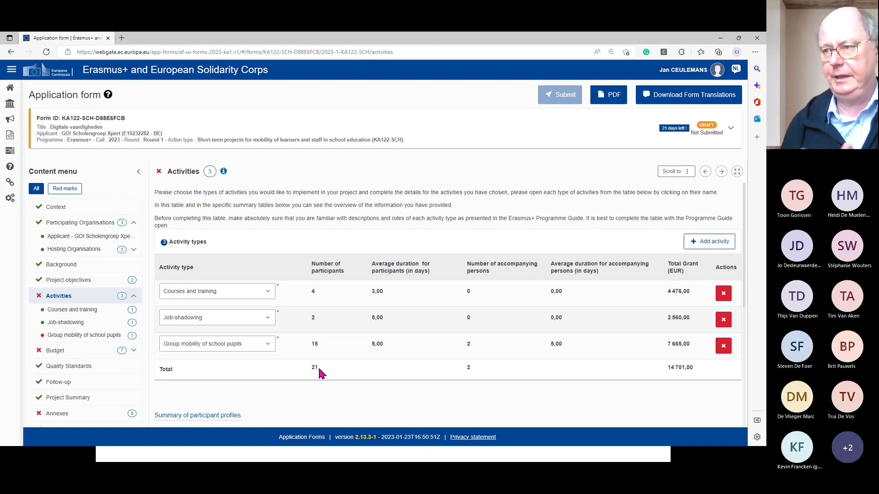
click(75, 325)
- Review the Job-shadowing questions, then return to the Activities overview totalling 14 701,00 EUR
scroll(334, 360, down, 2)
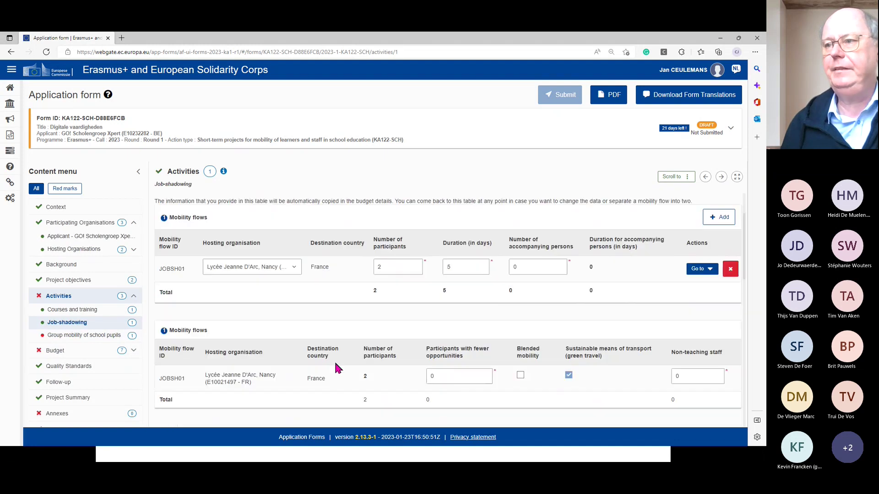
scroll(336, 366, down, 5)
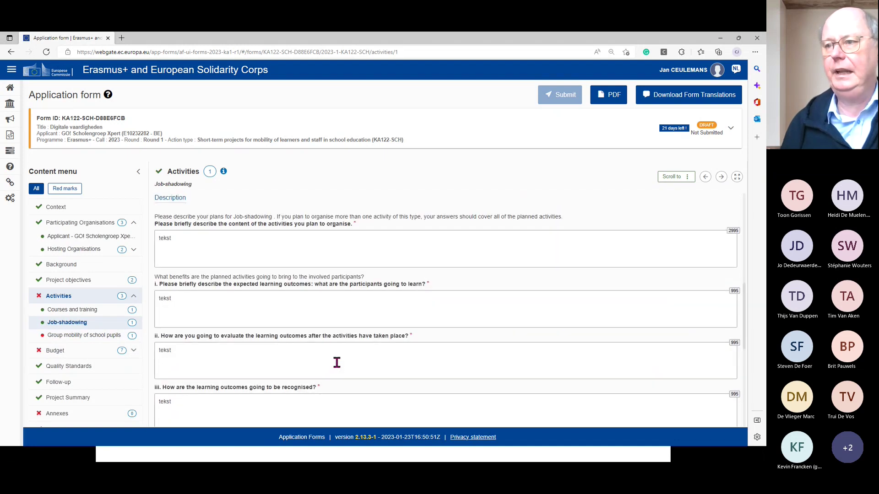
scroll(337, 363, down, 3)
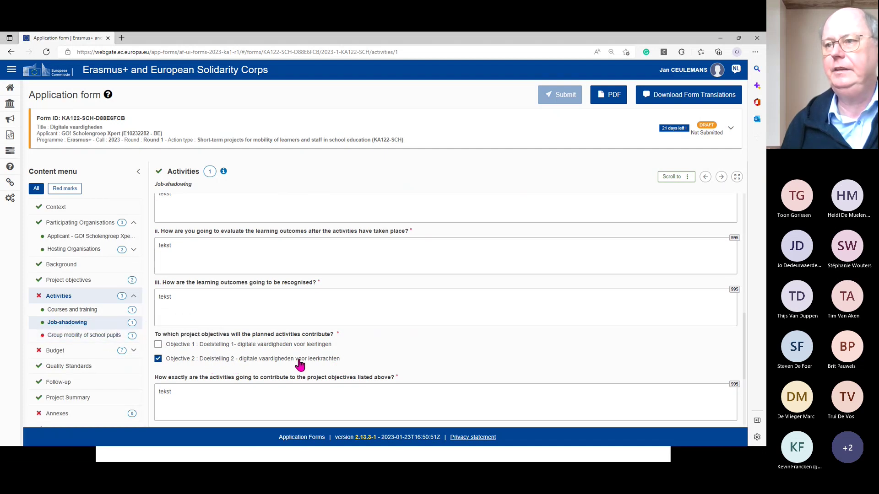
scroll(372, 327, up, 3)
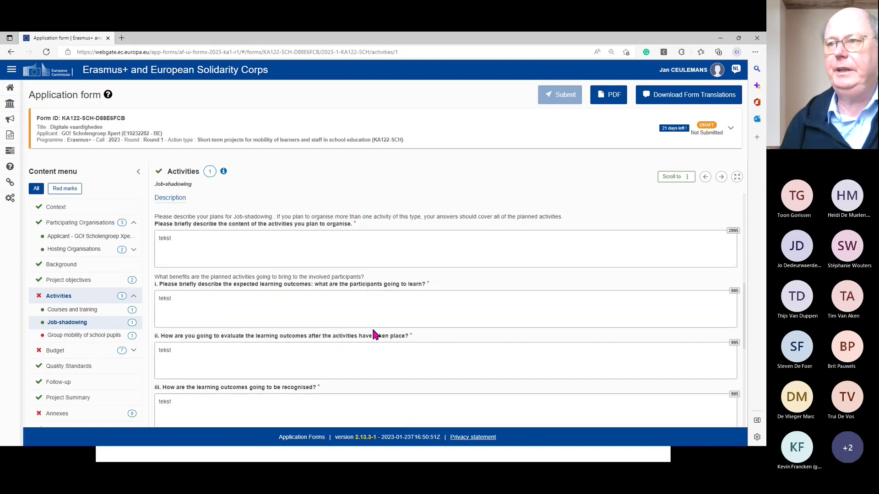
scroll(371, 327, up, 2)
scroll(371, 327, down, 1)
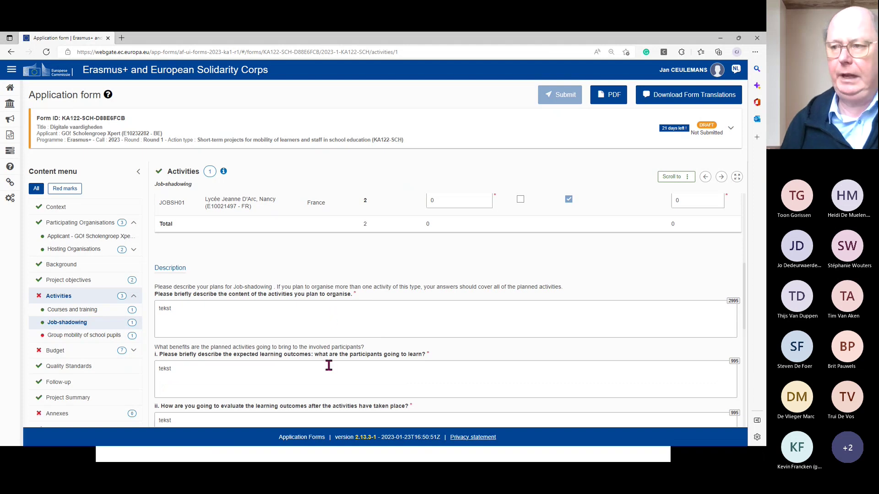
scroll(329, 365, down, 2)
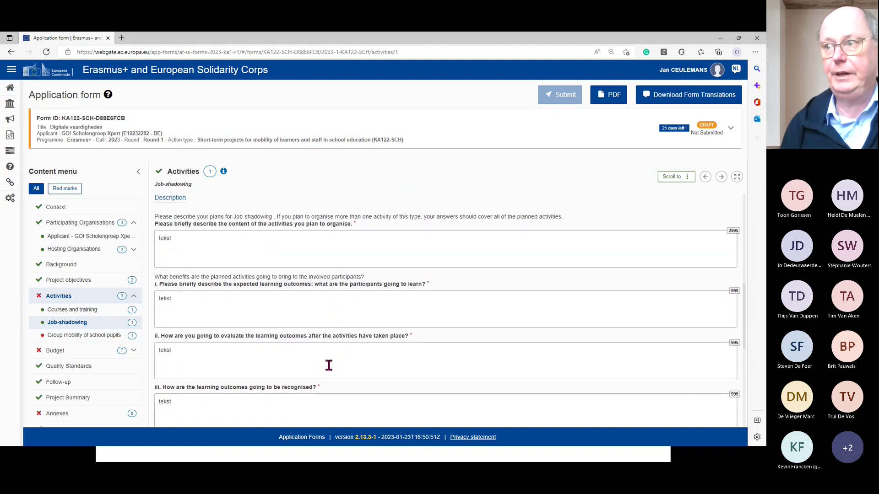
scroll(329, 366, down, 2)
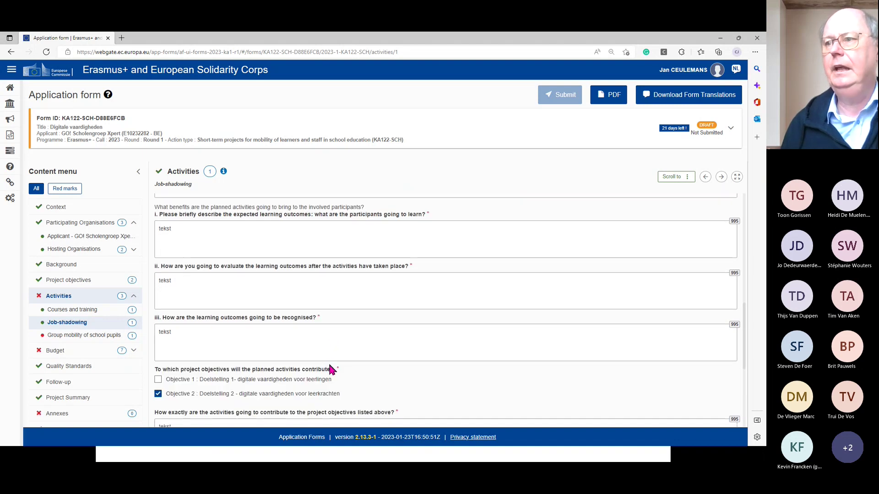
scroll(330, 362, down, 2)
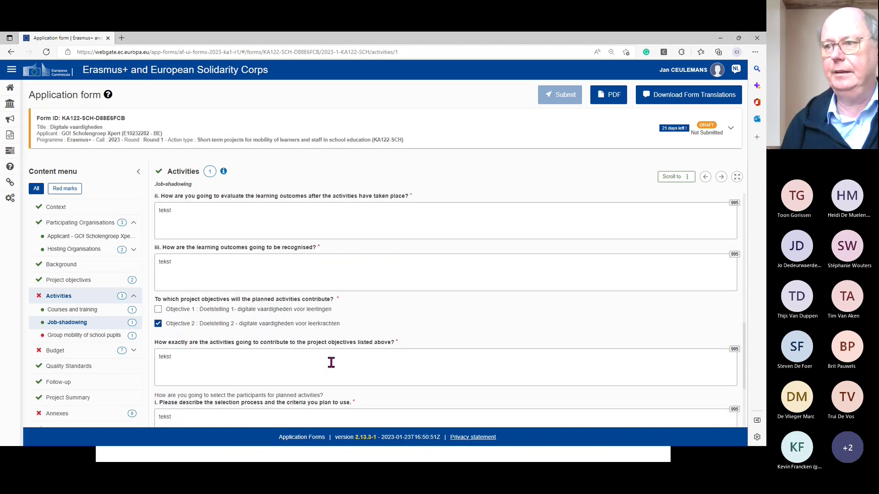
scroll(330, 362, down, 1)
scroll(331, 362, down, 1)
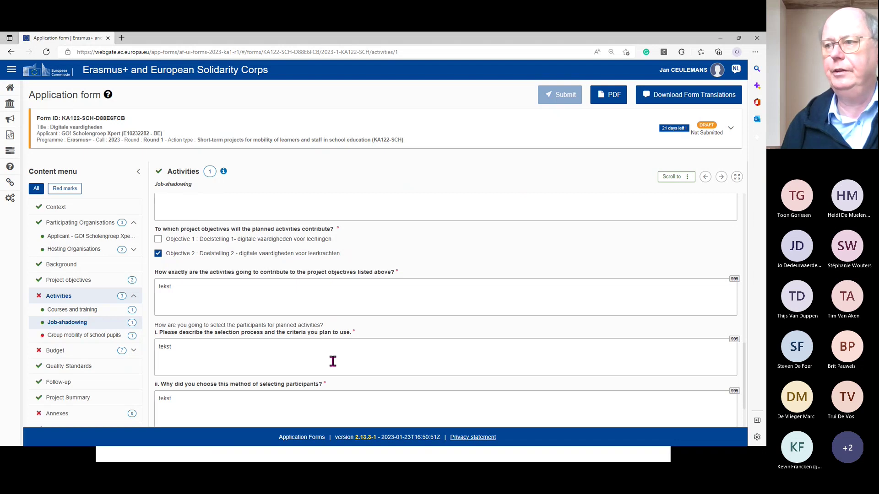
scroll(333, 362, down, 2)
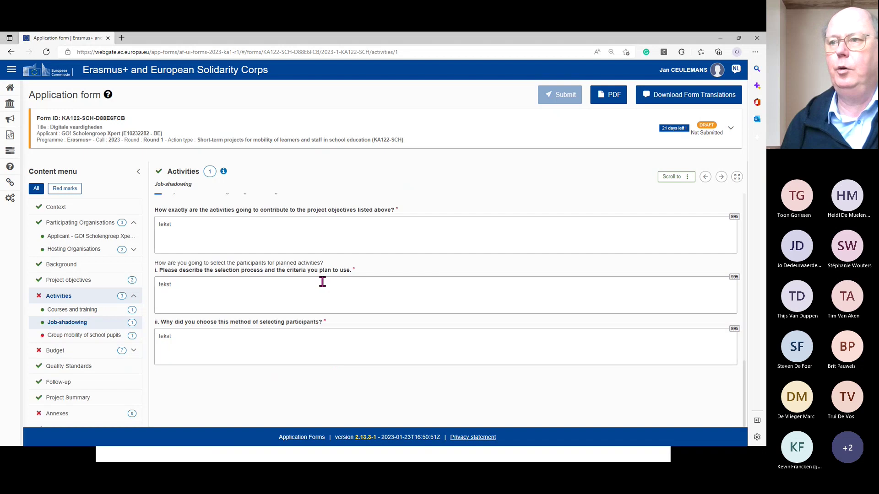
scroll(321, 213, up, 2)
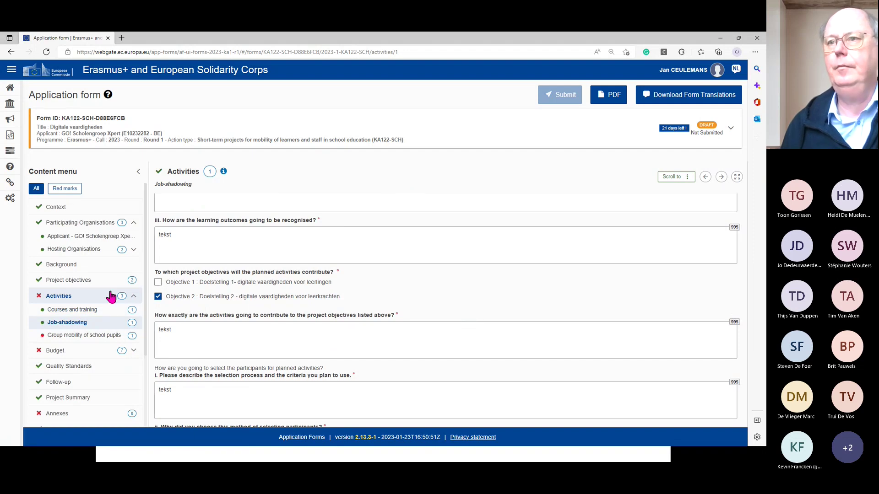
click(71, 298)
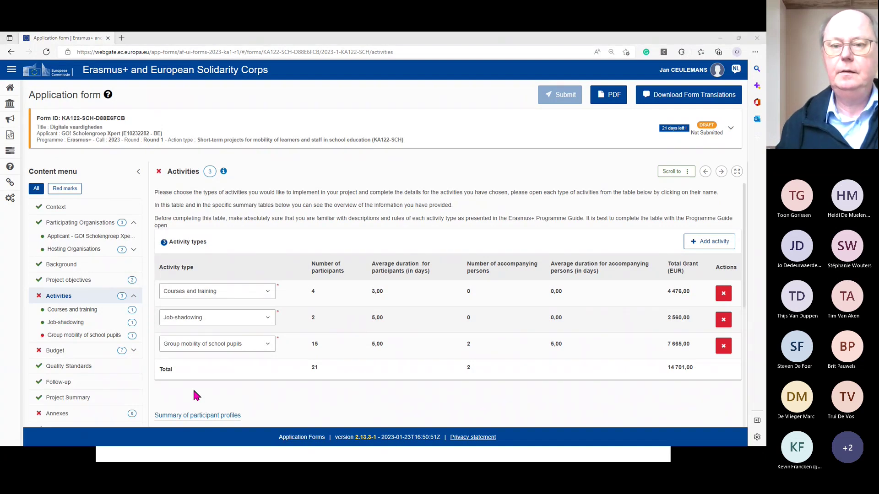
key(alt+Tab)
- Open the Europass page via PROGRAMMA'S EN ACTIES on the Epos Vlaanderen site
mouse_move(479, 125)
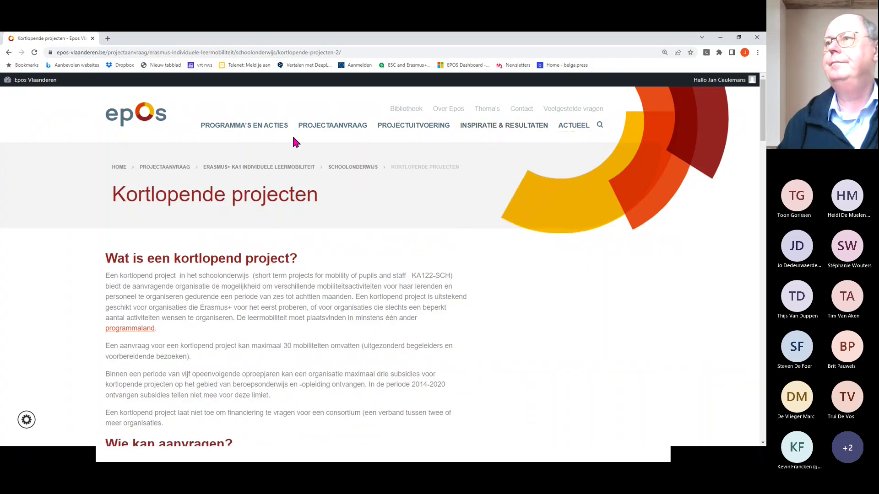
mouse_move(245, 129)
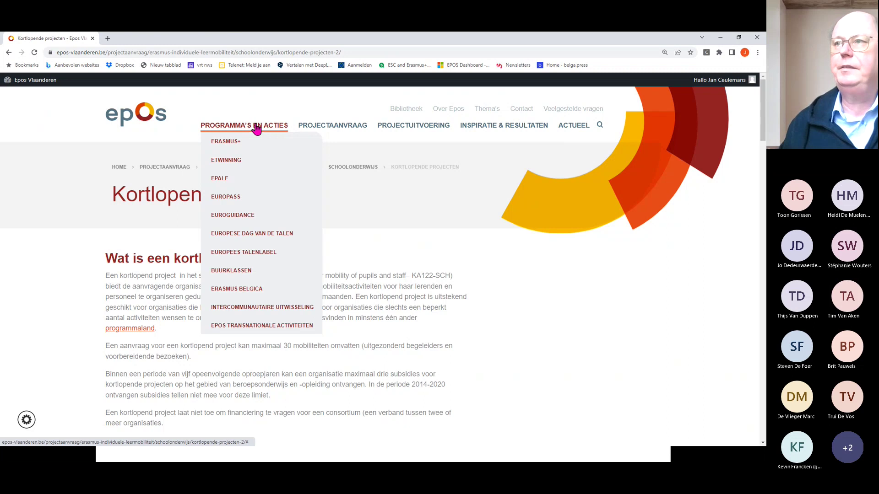
click(229, 203)
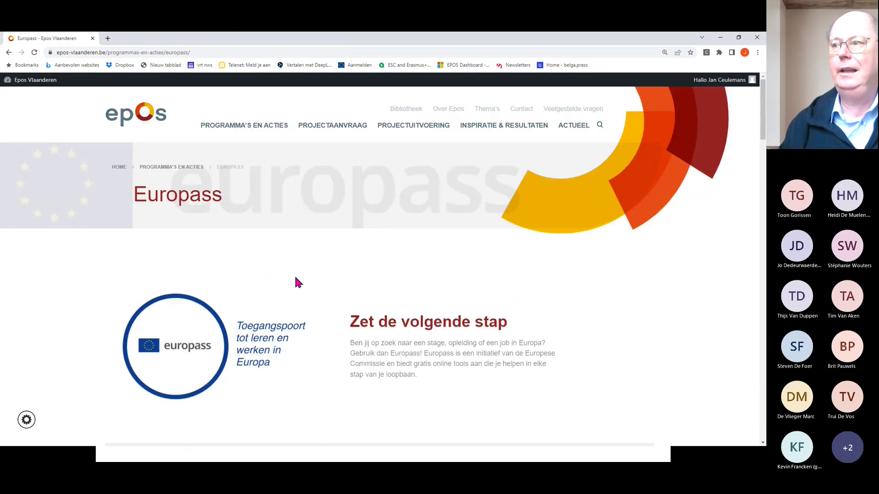
scroll(295, 274, down, 15)
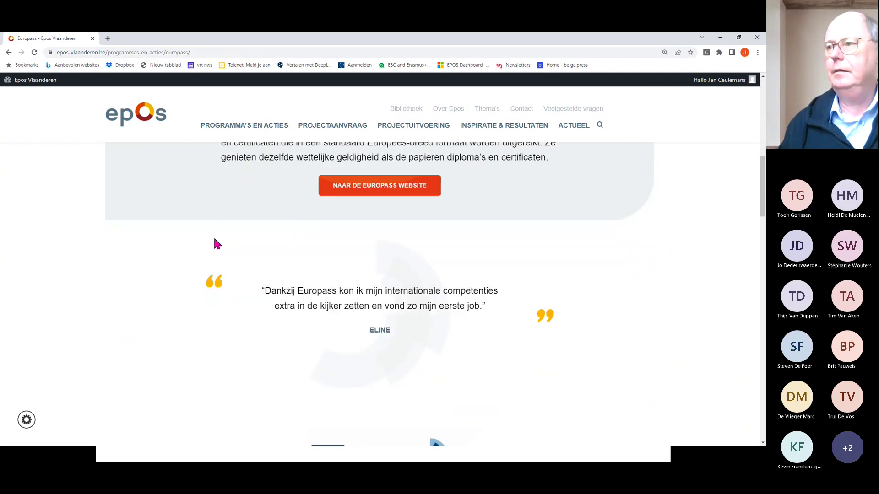
scroll(214, 243, down, 6)
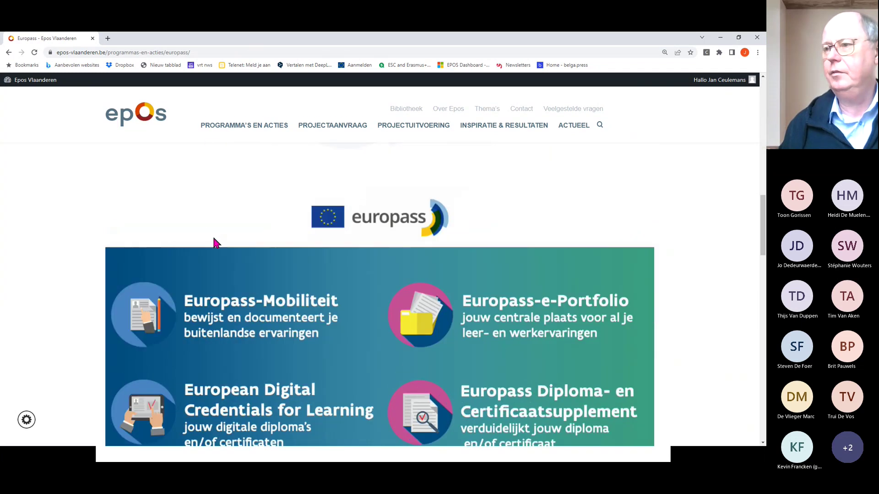
scroll(215, 242, down, 8)
scroll(213, 238, up, 6)
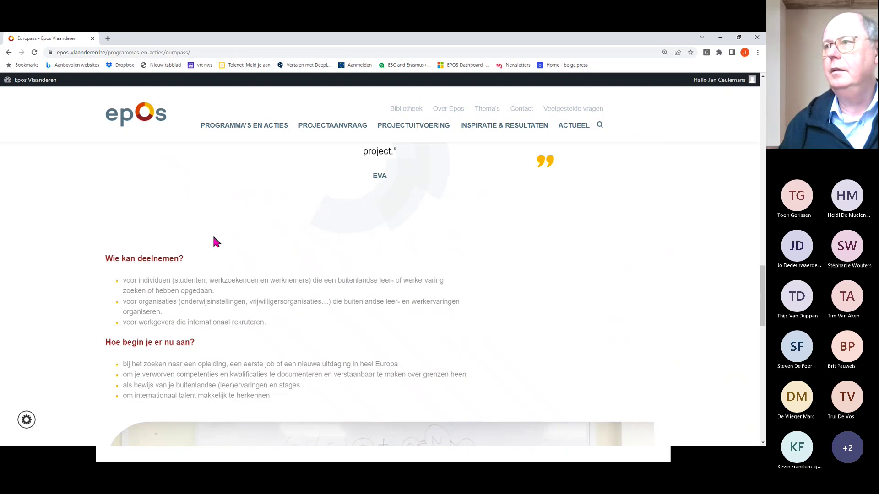
scroll(214, 240, down, 11)
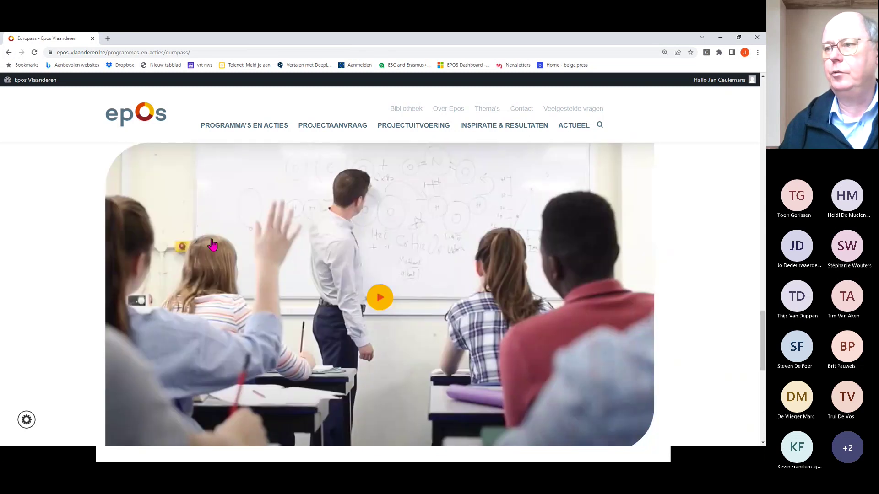
scroll(135, 243, down, 3)
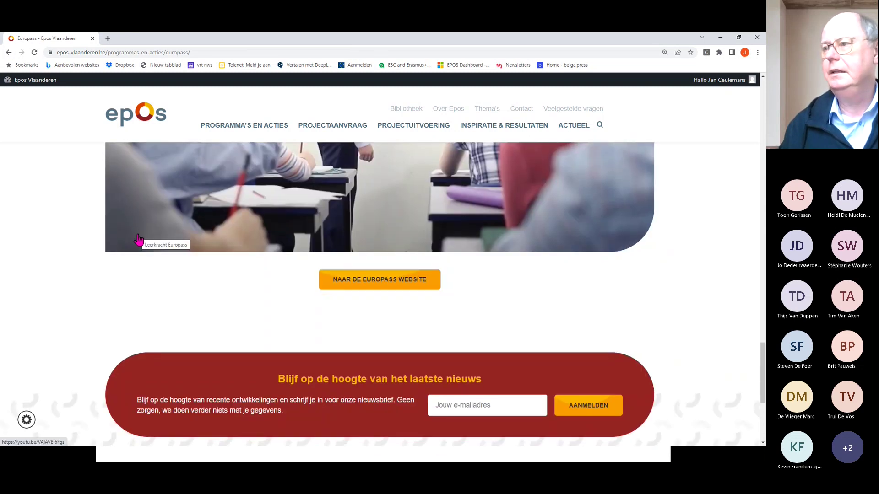
scroll(138, 240, down, 2)
scroll(139, 239, down, 3)
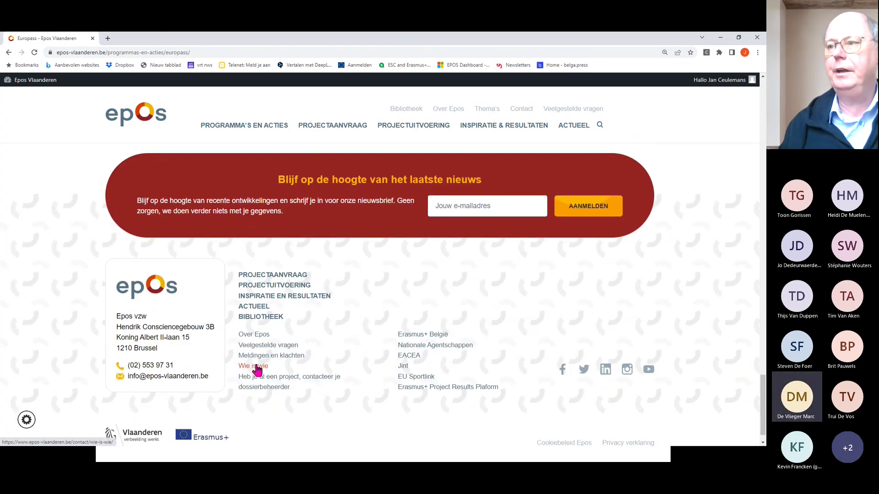
scroll(322, 304, up, 5)
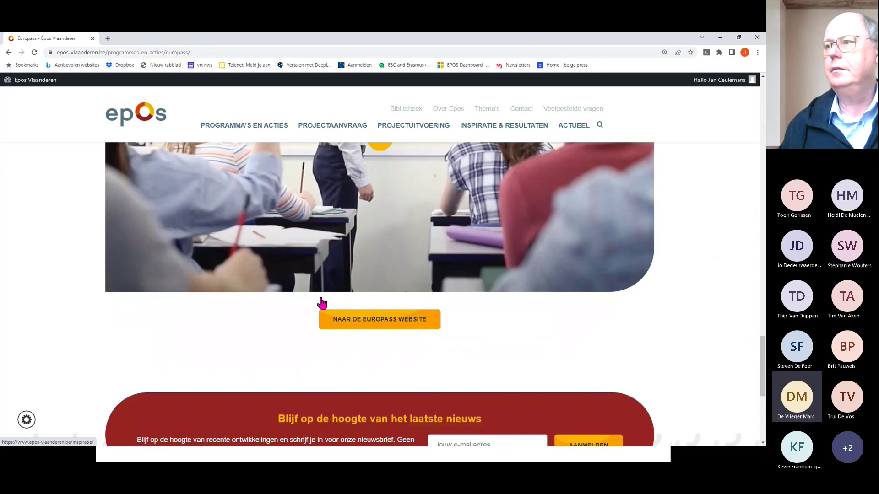
scroll(322, 303, up, 4)
scroll(322, 303, down, 3)
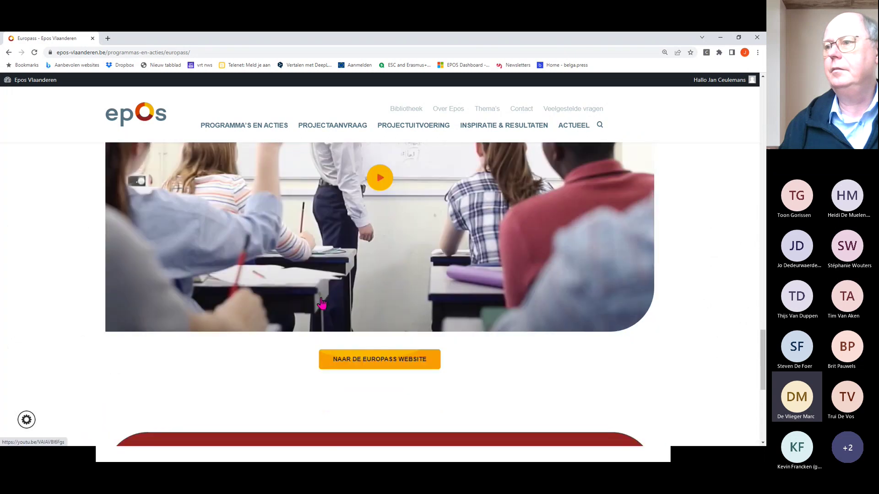
scroll(322, 303, down, 1)
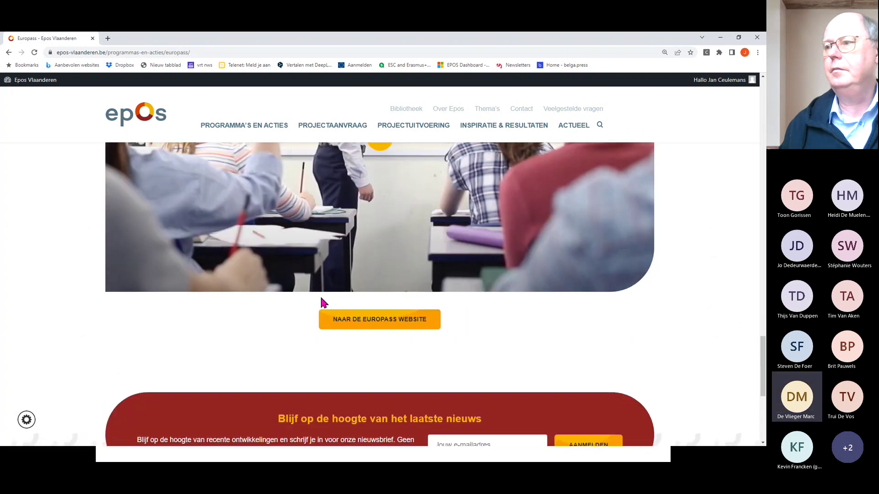
- Open the Europass Vlaanderen website in a new tab, then return to the Epos Europass page
click(373, 321)
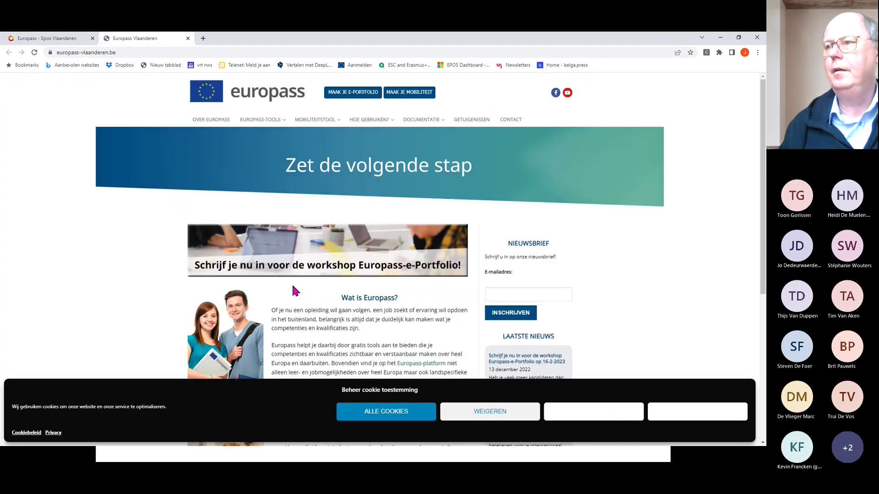
scroll(189, 274, down, 6)
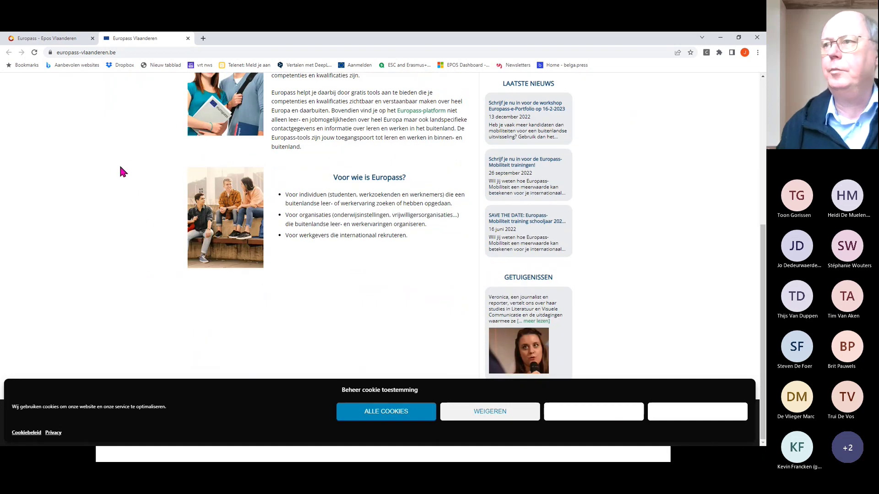
scroll(120, 167, up, 6)
click(32, 39)
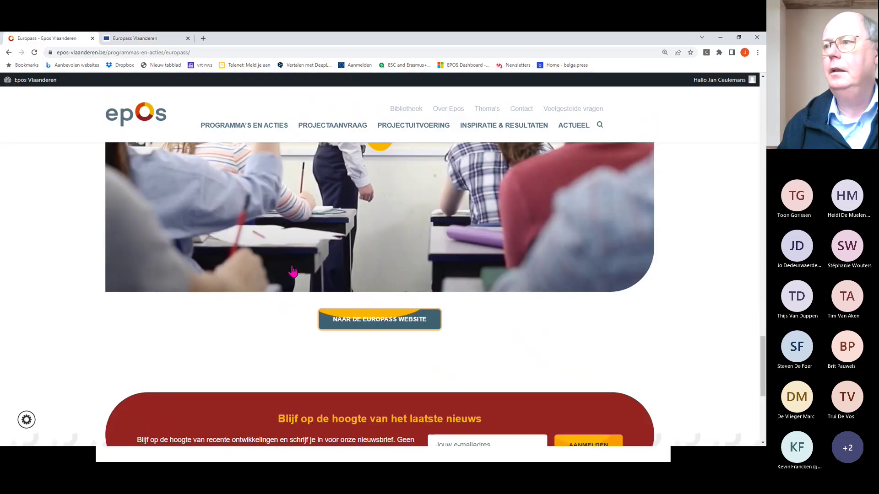
scroll(292, 318, up, 4)
scroll(292, 315, down, 10)
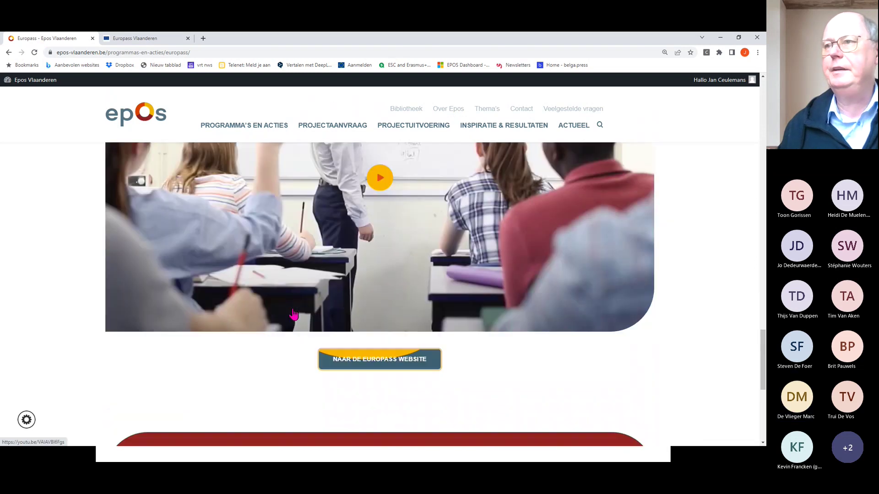
scroll(295, 311, down, 1)
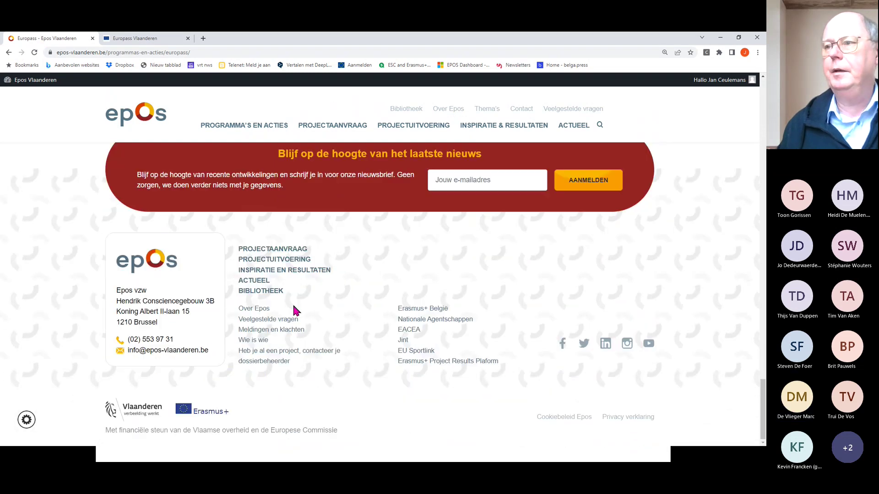
- View the Wie is wie staff page, close the Europass Vlaanderen tab and return to the application form
click(259, 342)
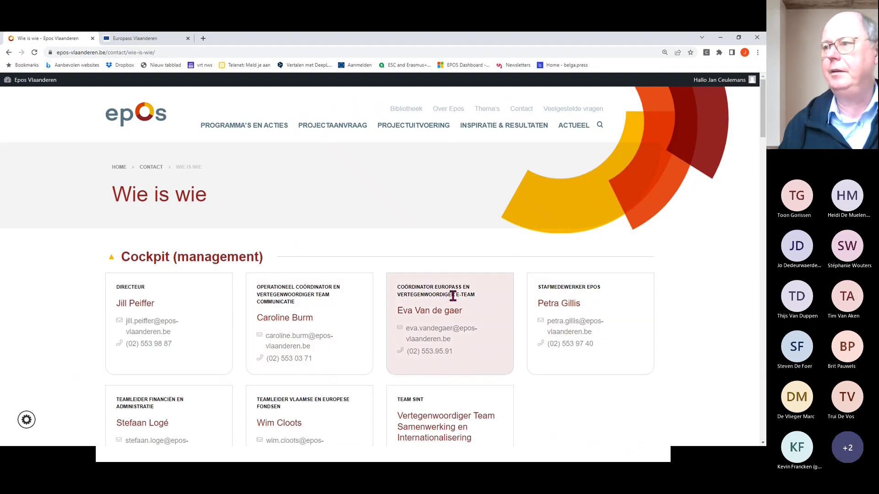
scroll(529, 380, down, 15)
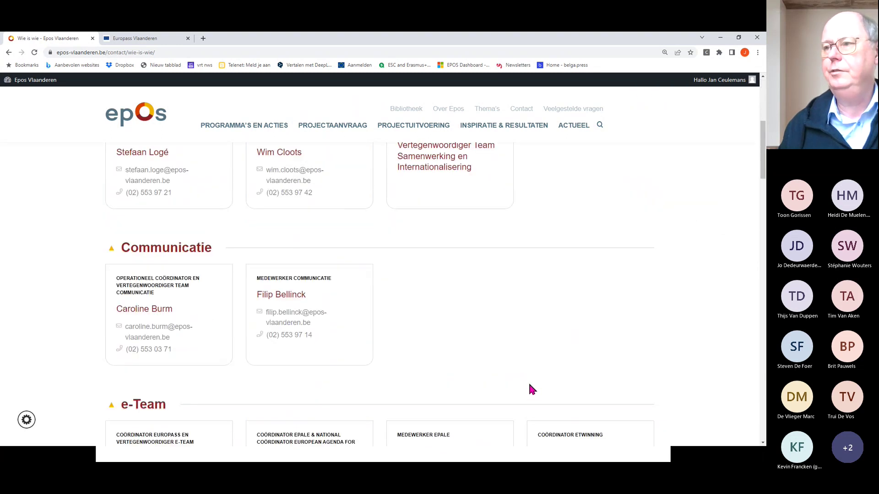
scroll(529, 383, up, 3)
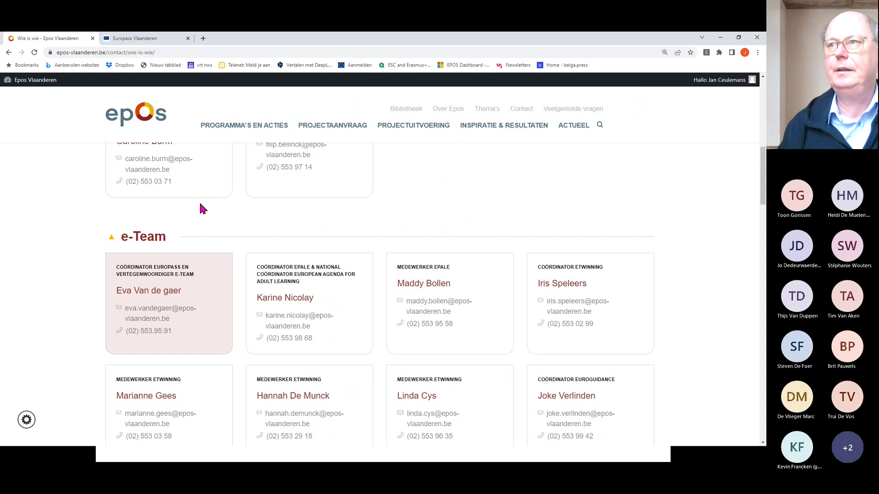
click(188, 38)
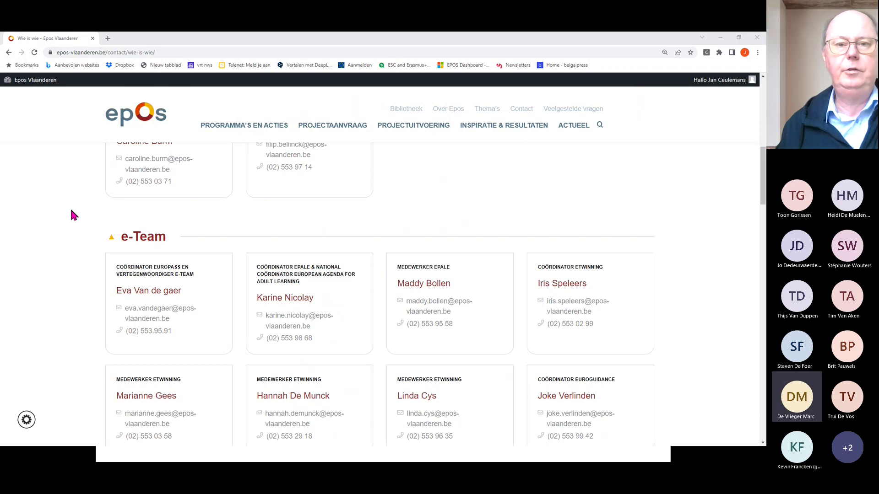
key(alt+Tab)
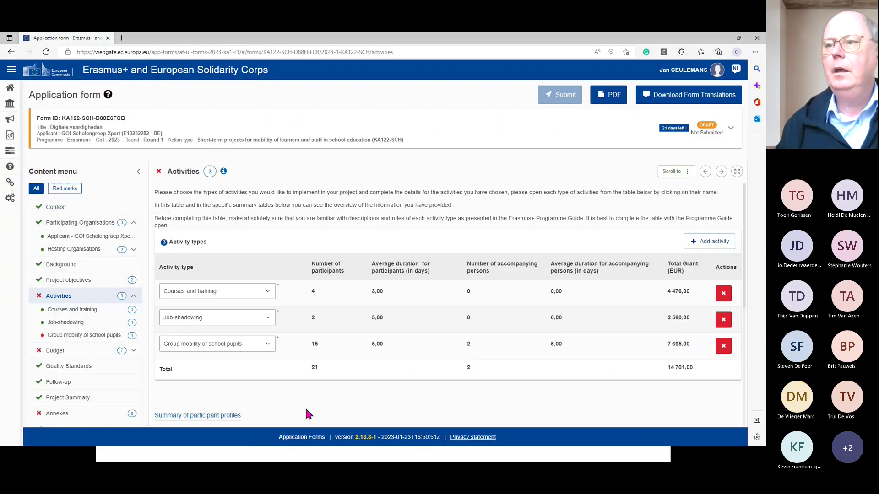
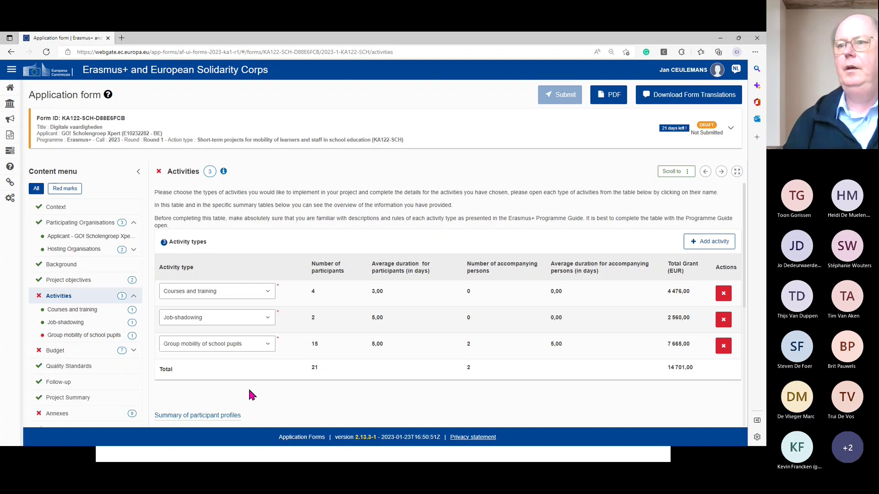
- Show the Courses and training budget categories for COURS01 (Estonia, 4 participants, 3 days)
click(64, 356)
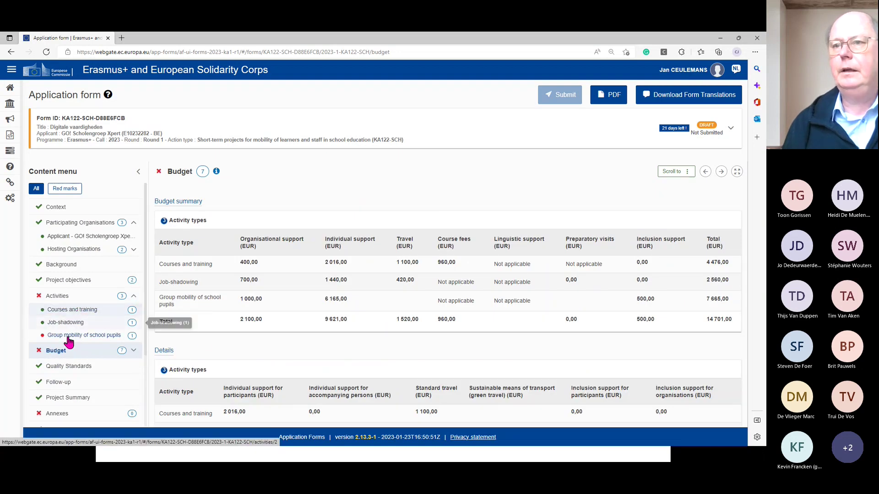
click(76, 311)
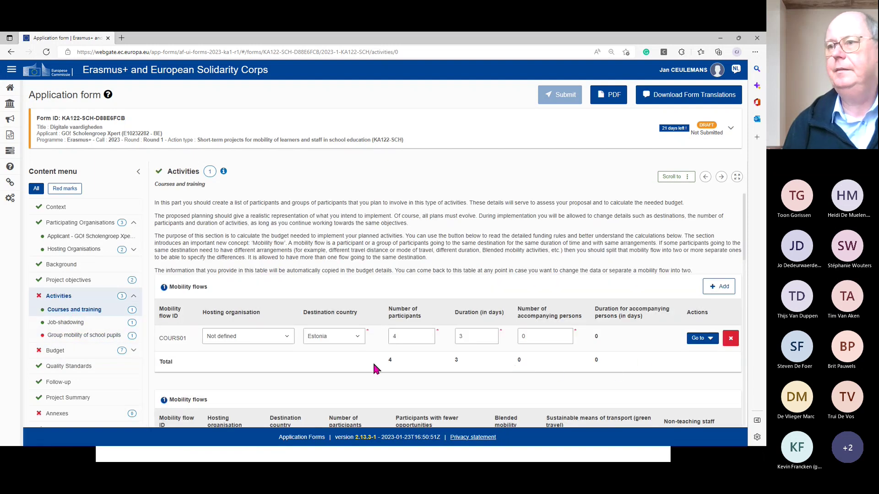
scroll(285, 356, down, 2)
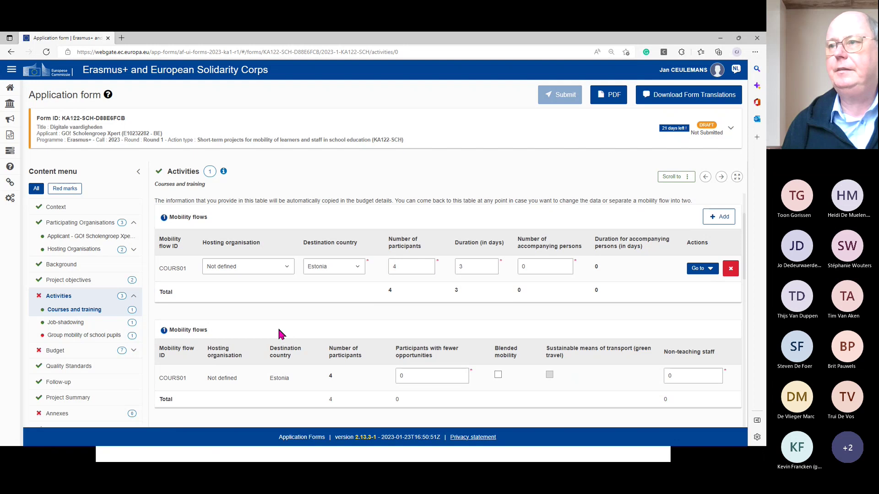
scroll(278, 326, up, 2)
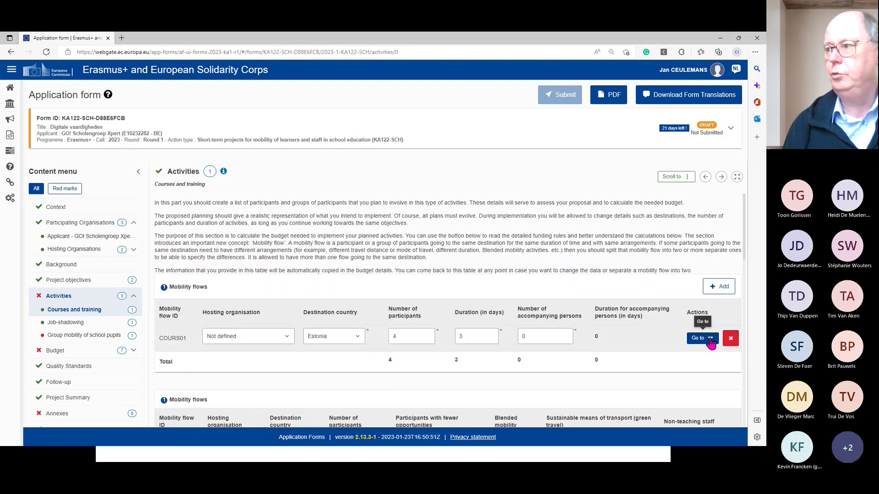
click(710, 339)
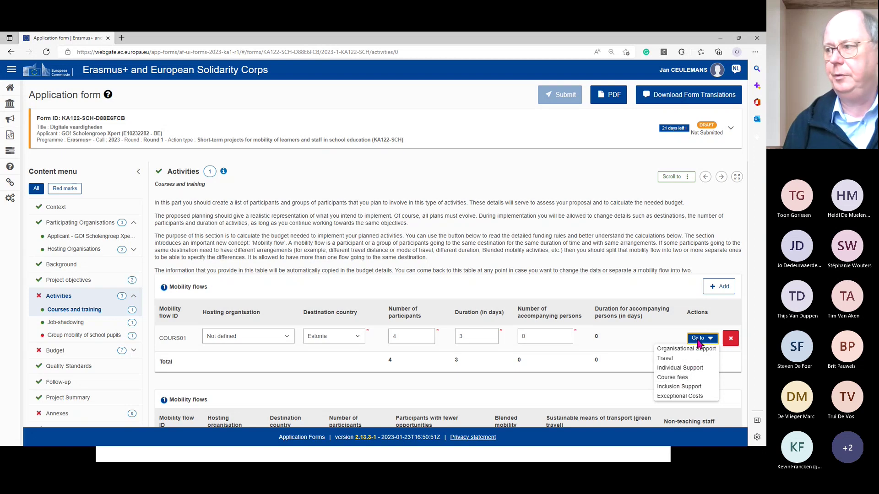
- Go to the COURS01 travel budget and read the Travel Distance guidance
click(665, 360)
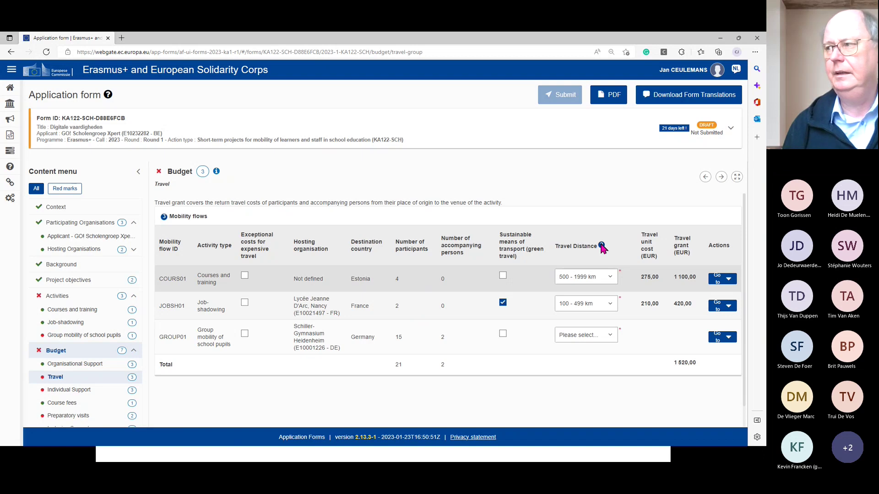
click(602, 246)
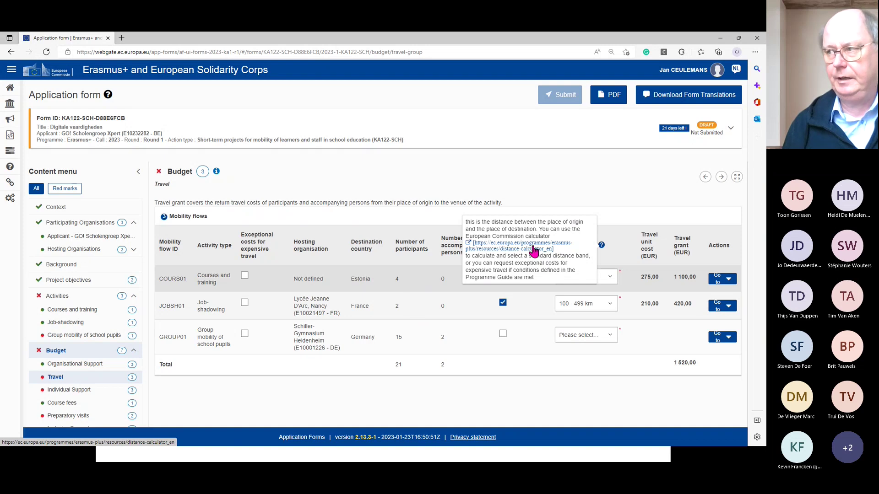
click(485, 398)
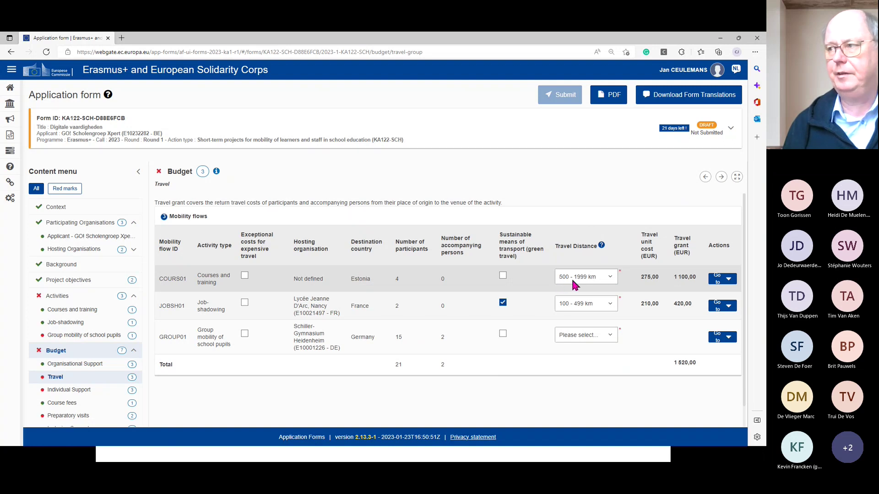
click(610, 280)
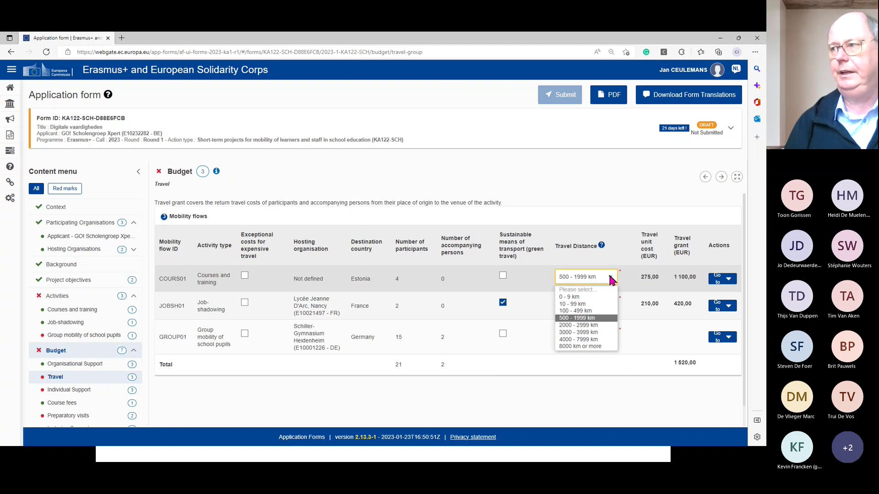
click(585, 318)
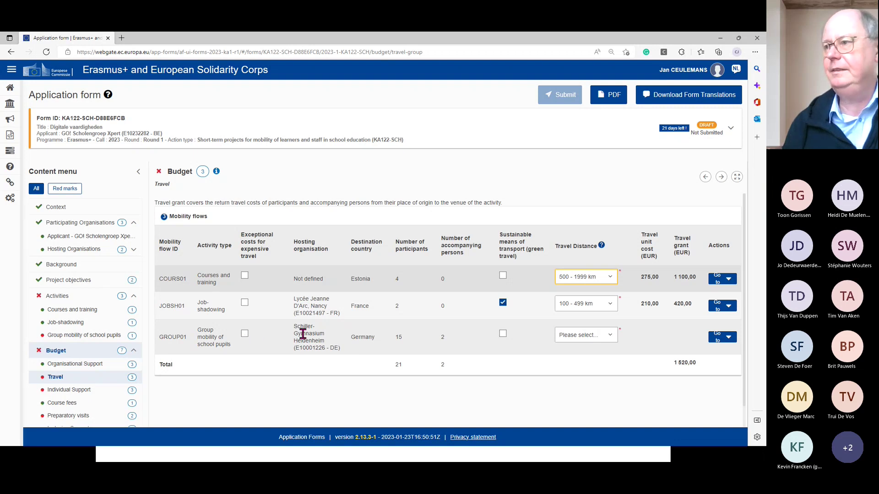
- Mark GROUP01 as using sustainable transport with a 100 - 499 km travel distance
click(503, 335)
click(606, 341)
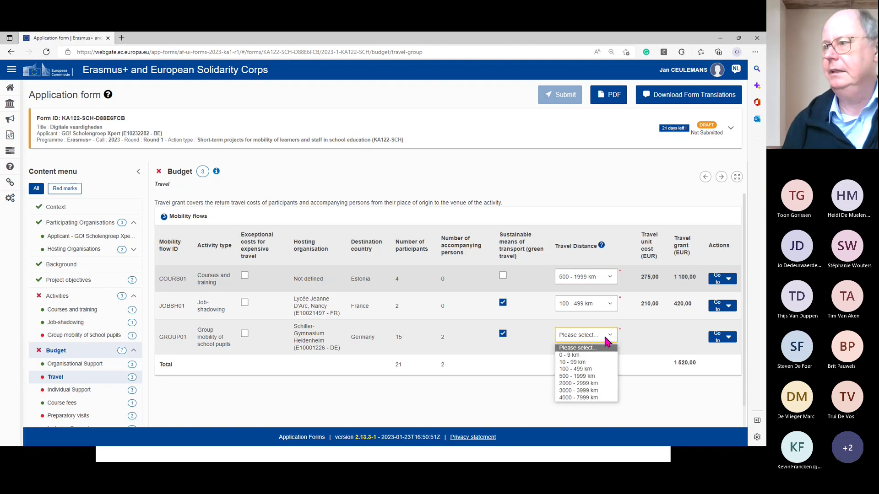
click(585, 369)
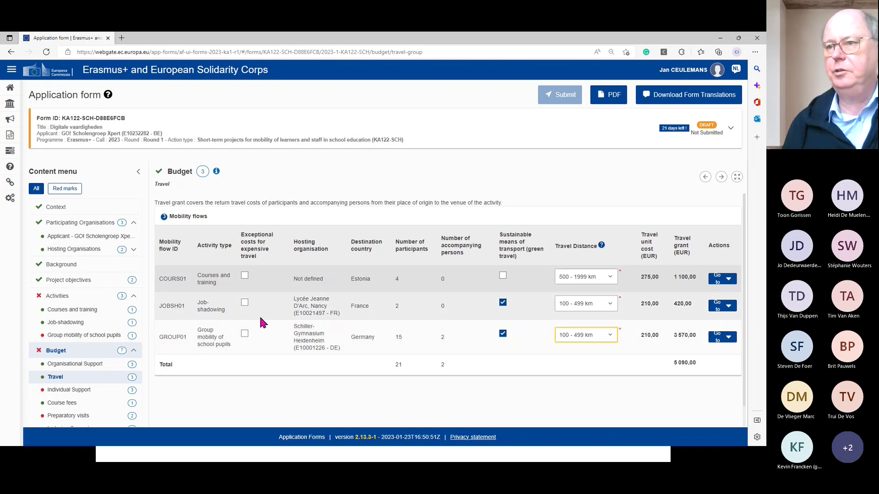
- Review the Organisational Support budget (2 100 EUR), then the Individual Support budget
click(72, 366)
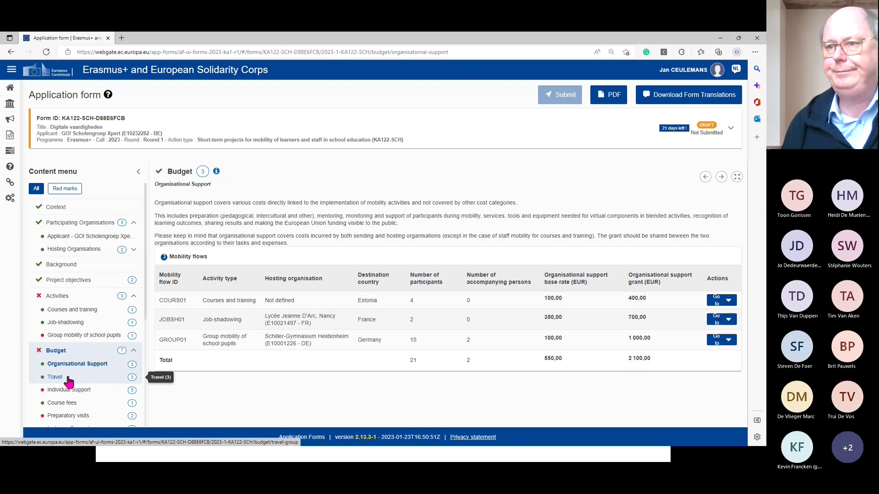
click(70, 392)
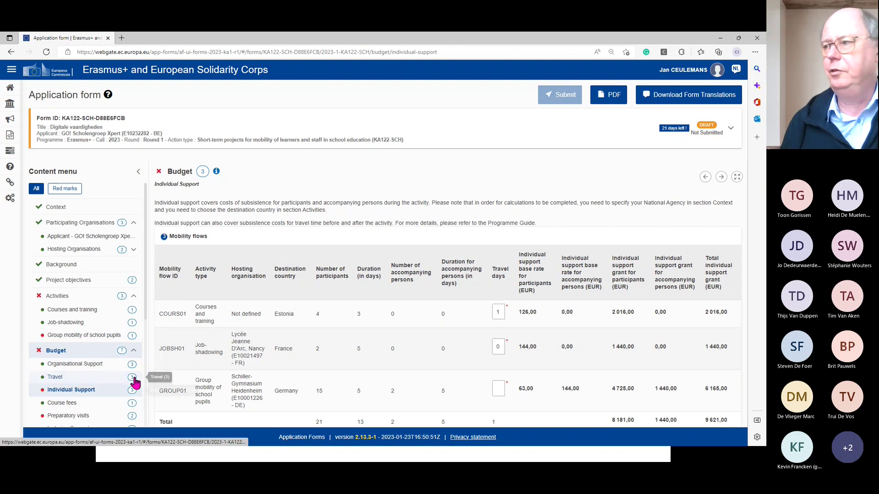
- Enter 0 travel days for JOBSH01 in the Individual Support table
mouse_move(746, 275)
mouse_down()
mouse_move(746, 313)
mouse_move(748, 290)
mouse_up()
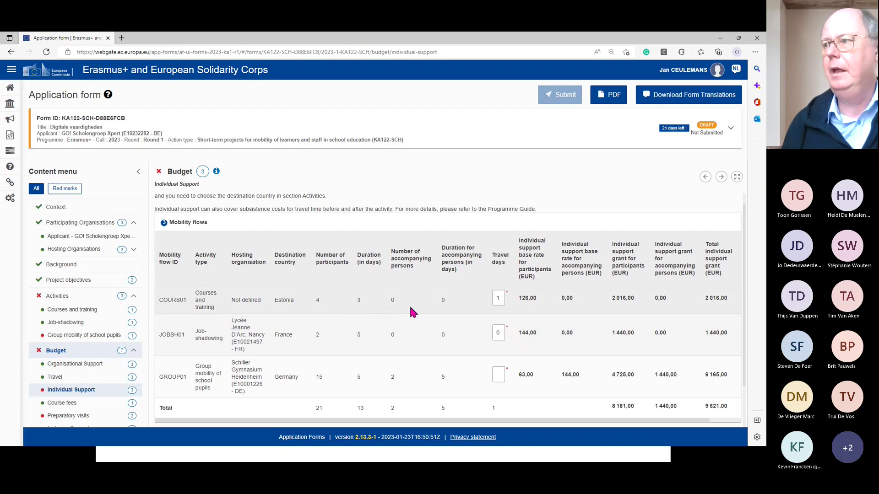
scroll(411, 313, down, 1)
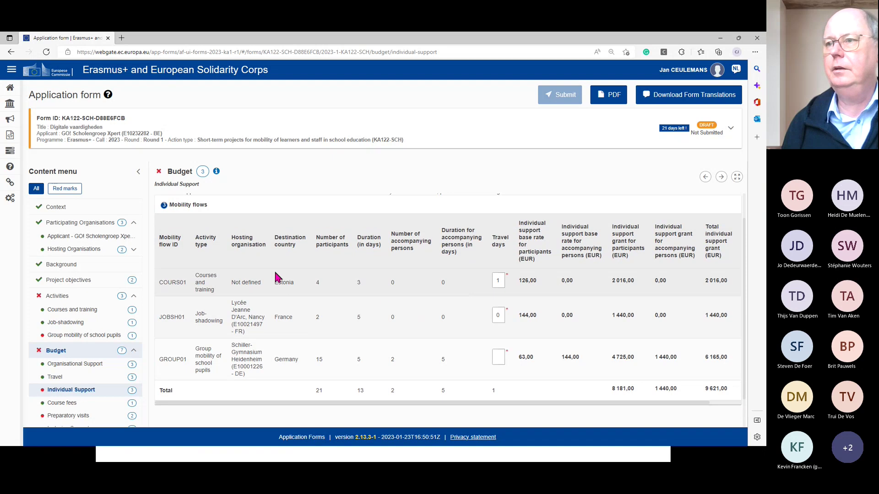
mouse_move(507, 239)
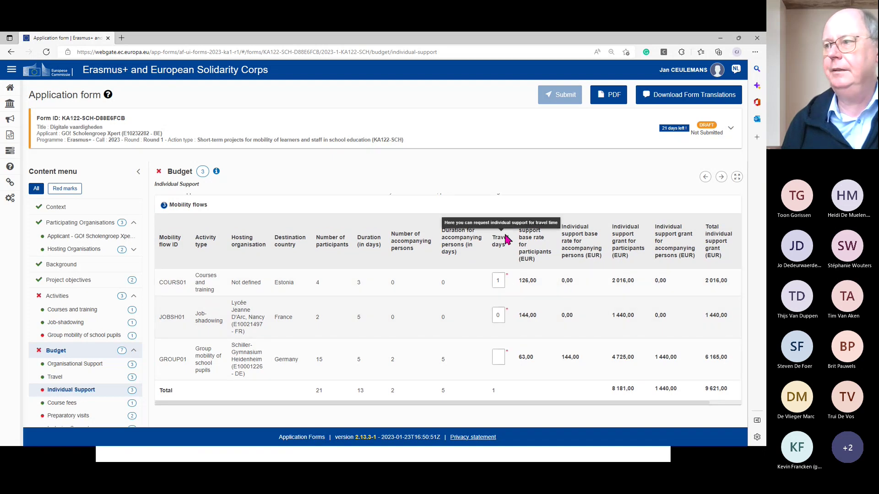
click(500, 318)
text(0)
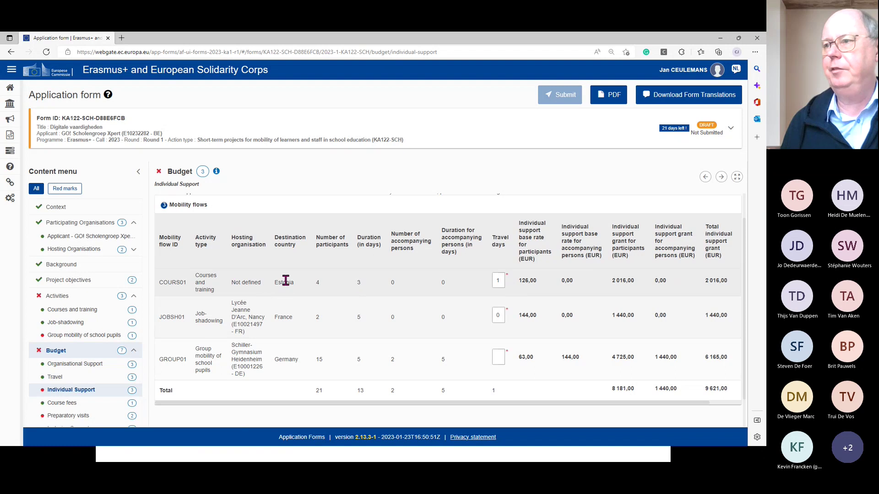
- Try COURS01 travel days of 2, then 3, which triggers the two-day limit warning
click(503, 279)
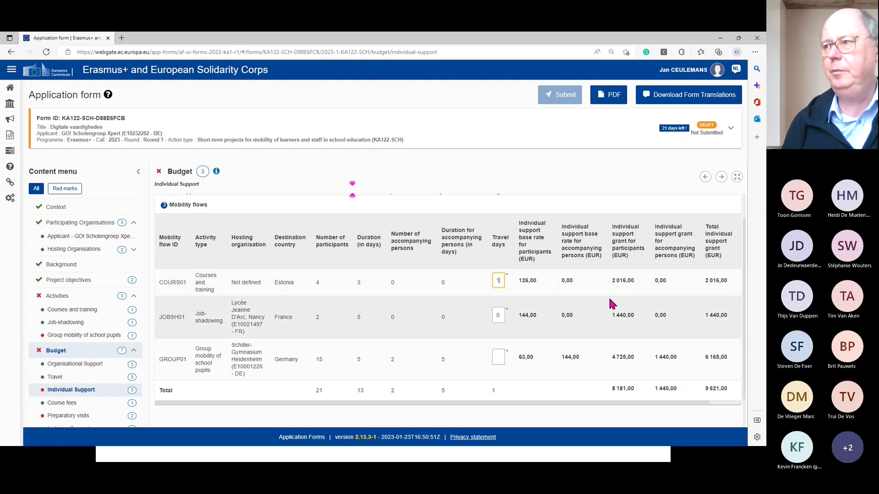
key(BackSpace)
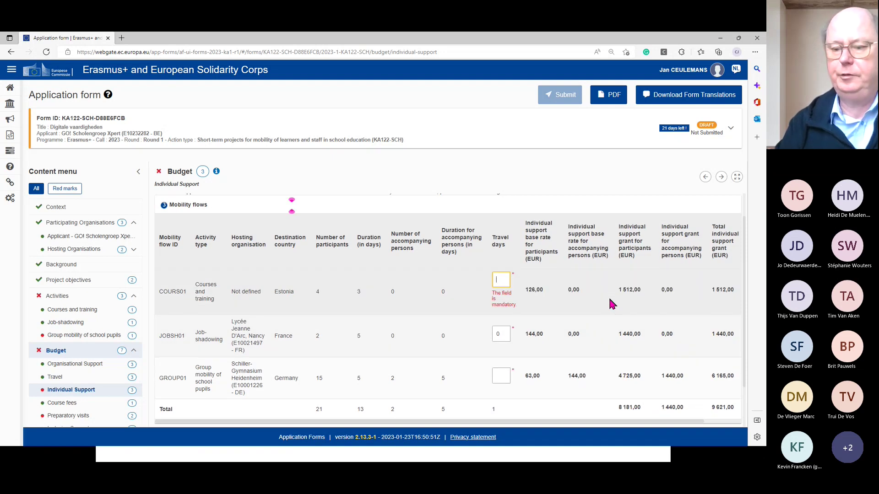
text(2)
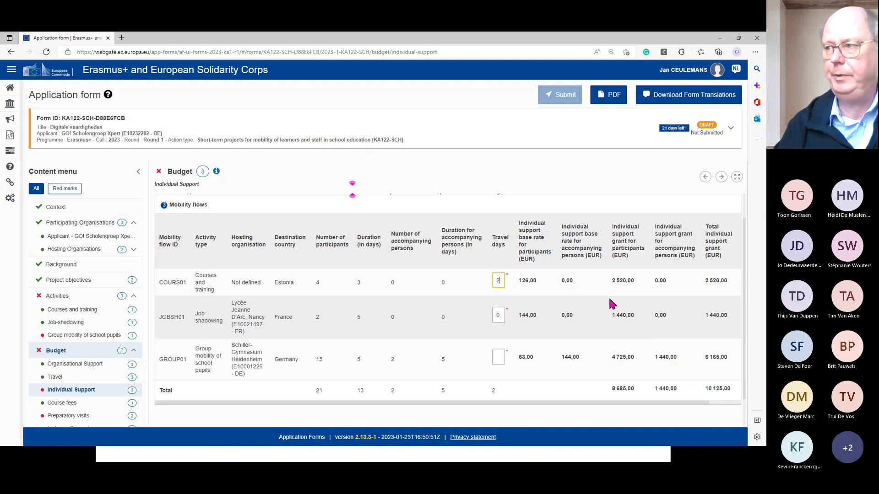
key(BackSpace)
text(3)
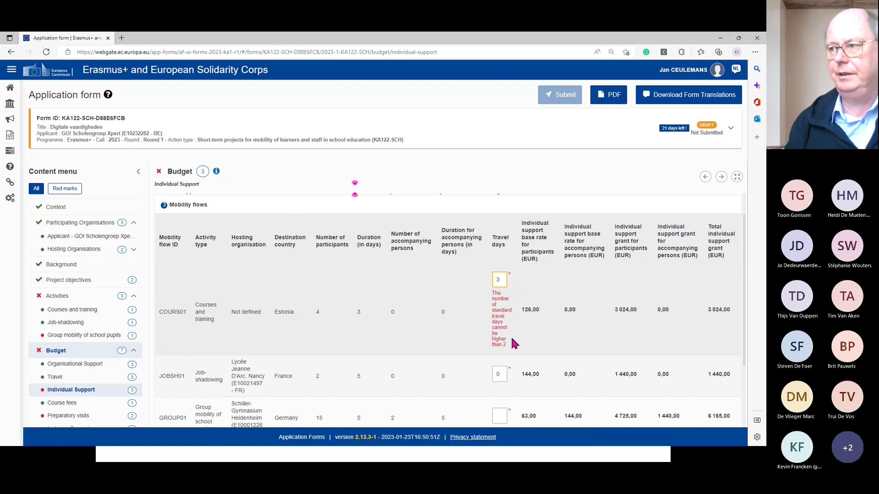
- Change COURS01 travel days back to 2, giving a 2 520,00 EUR grant
click(508, 278)
key(BackSpace)
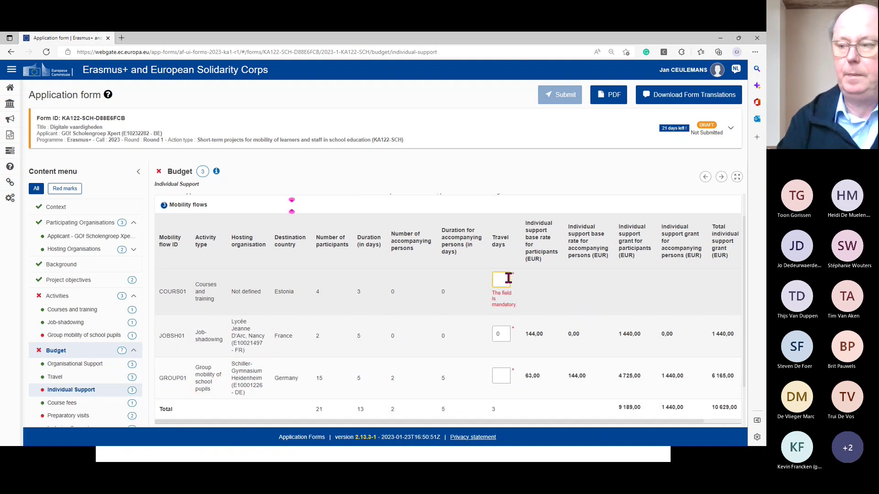
text(2)
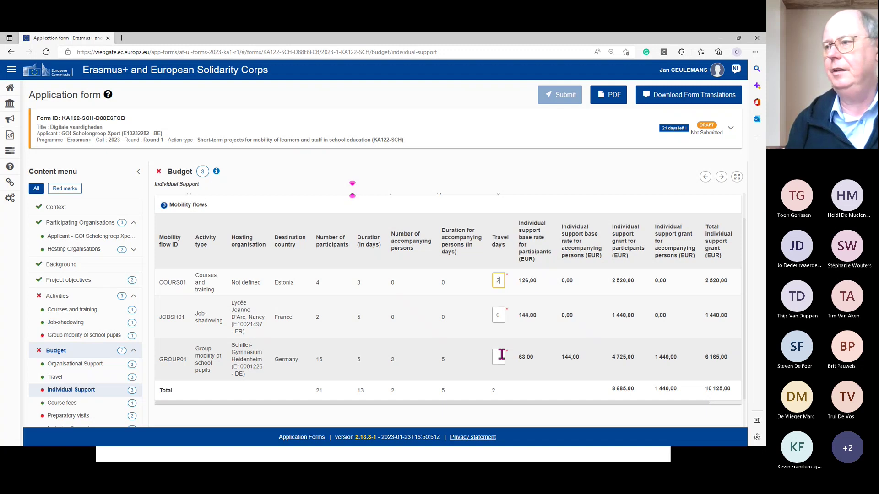
- Enter 4 travel days for JOBSH01 and 2 for GROUP01
click(500, 313)
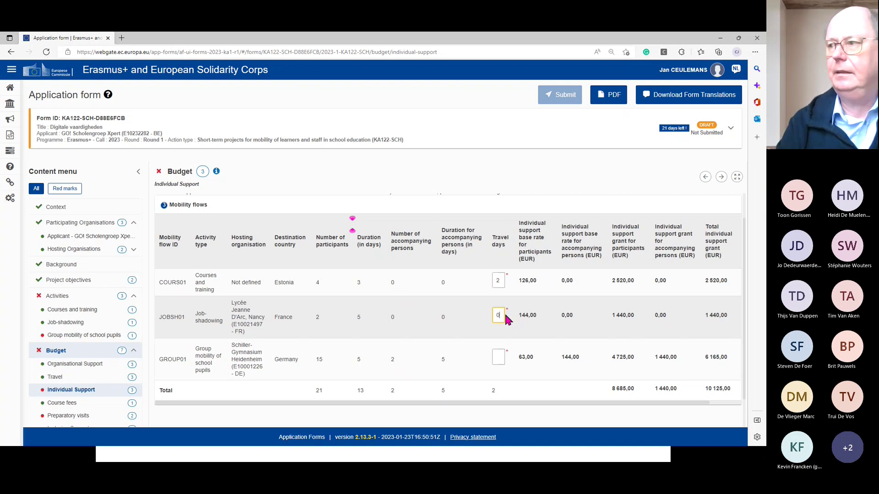
key(BackSpace)
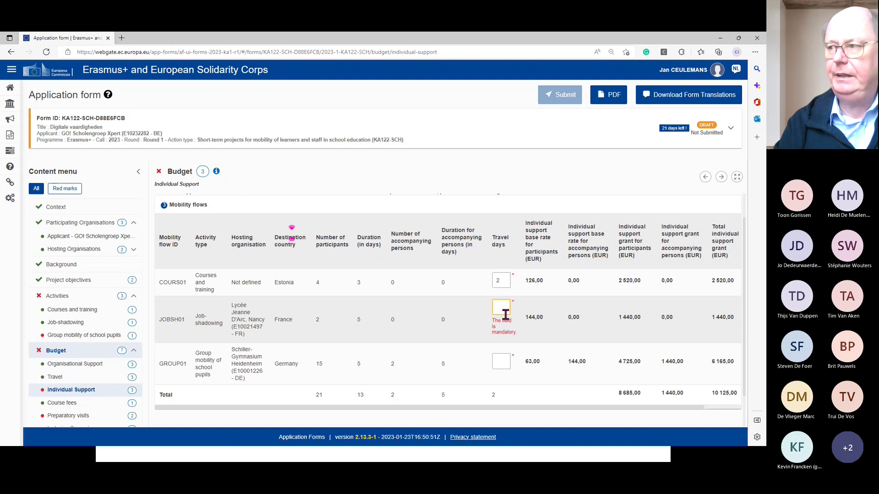
text(4)
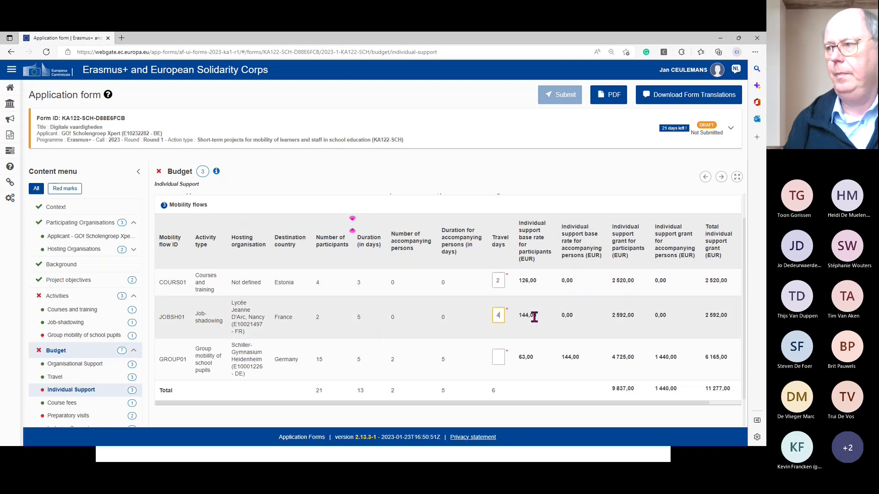
scroll(534, 319, down, 1)
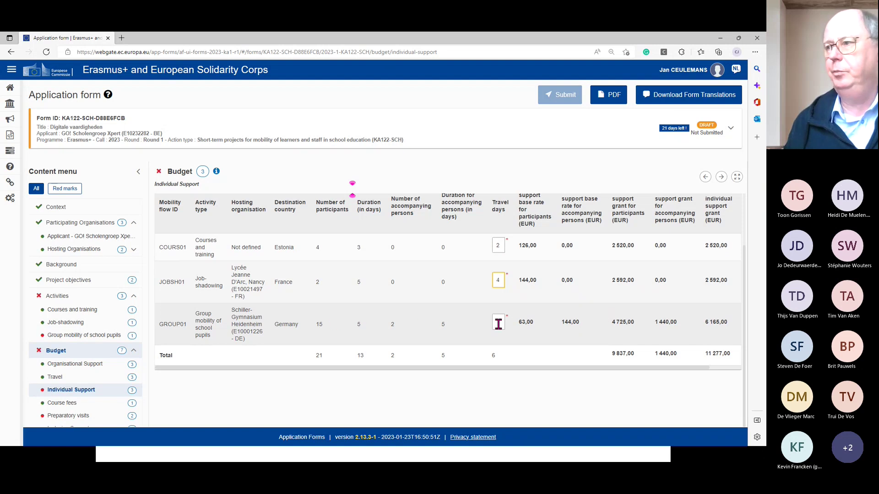
click(499, 323)
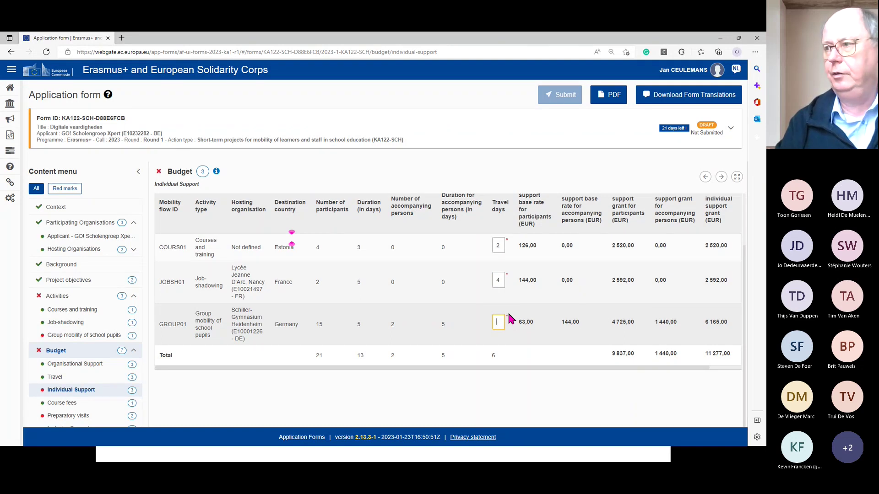
text(2)
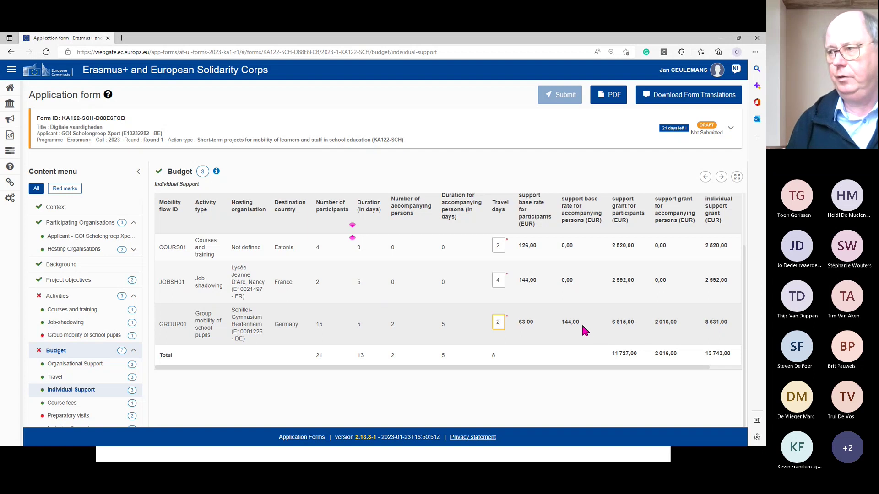
click(471, 379)
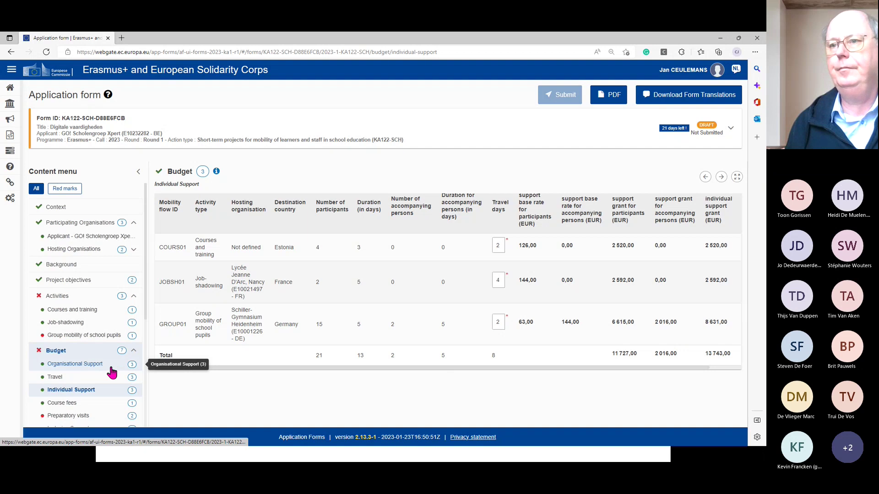
scroll(112, 371, down, 2)
- Show the Course fees budget, with COURS01's 960,00 EUR grant for 12 days at 80,00 EUR
click(63, 331)
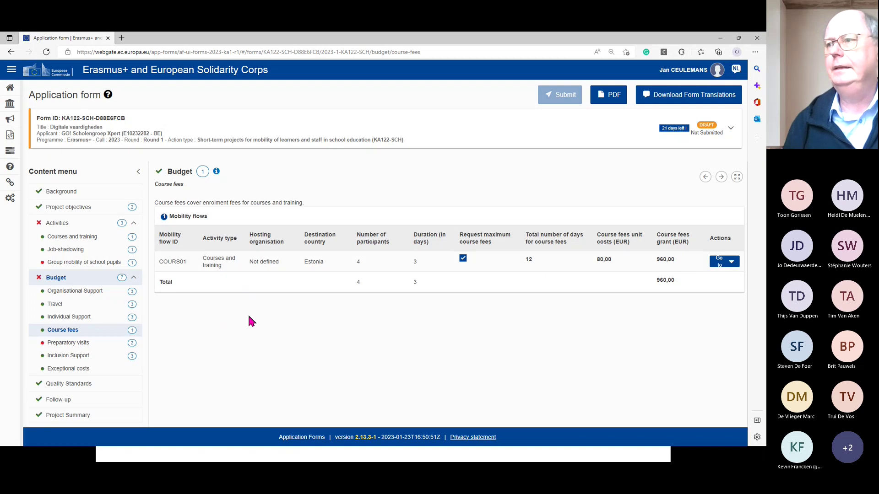
- Show the Preparatory visits budget listing JOBSH01 and GROUP01 at a 0,00 grant
click(76, 347)
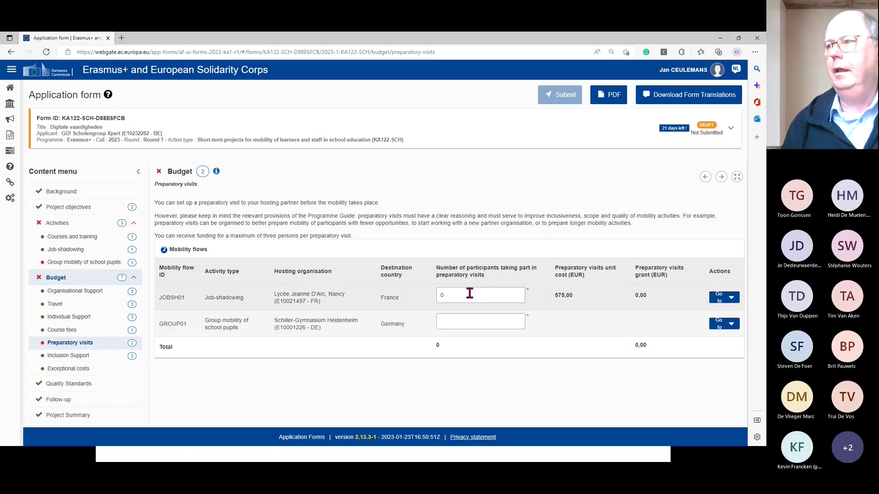
- Enter 2 preparatory-visit participants for GROUP01, giving a 1 150,00 EUR grant
click(474, 317)
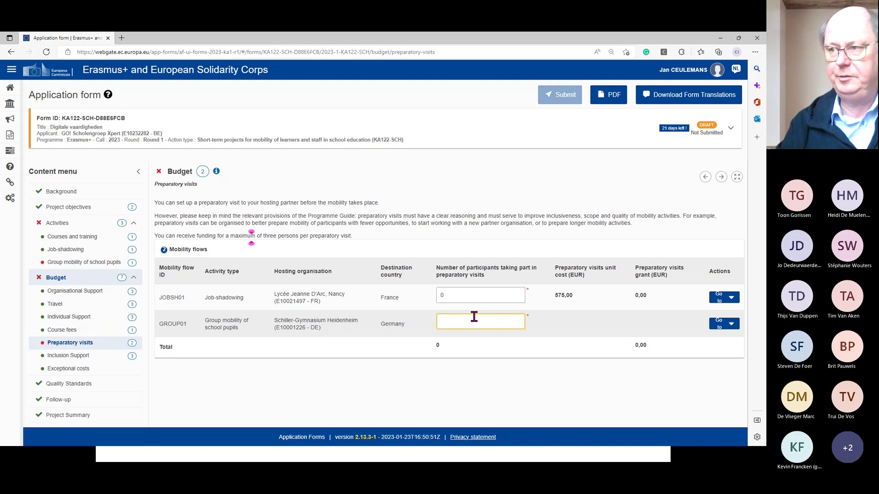
text(2)
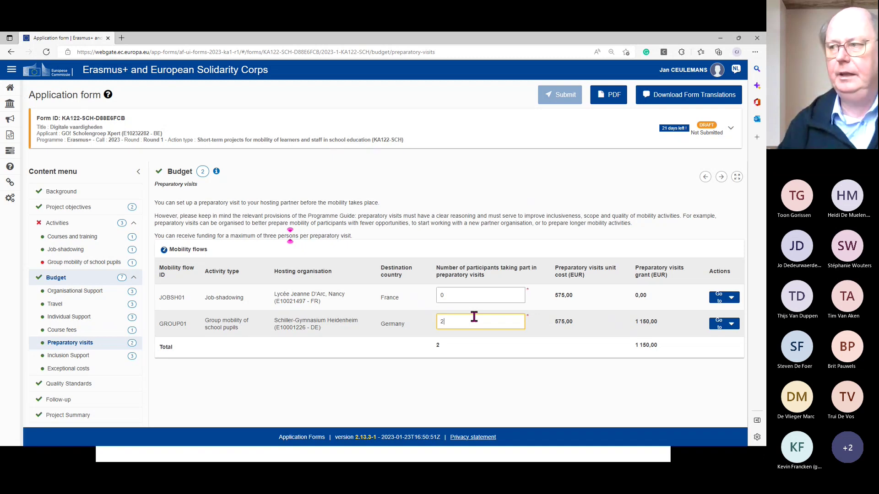
click(469, 342)
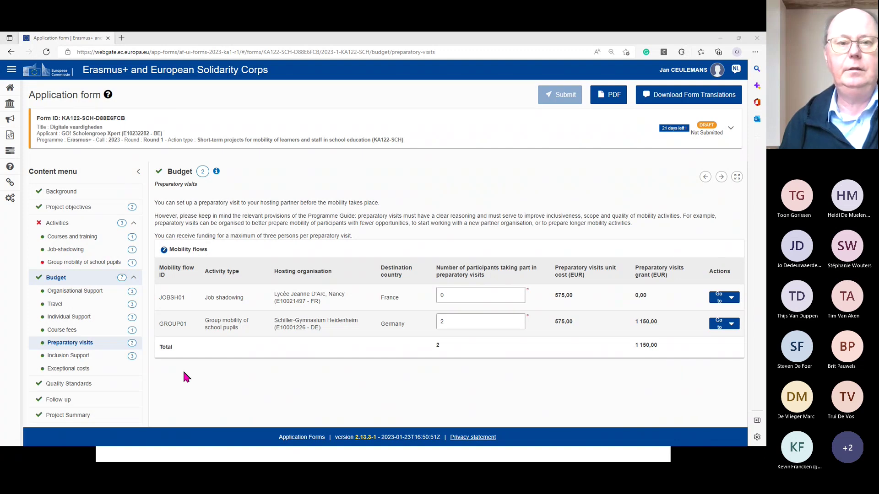
- Return to the Epos Vlaanderen site and open the Projectaanvraag menu at the top of the page
key(alt+Tab)
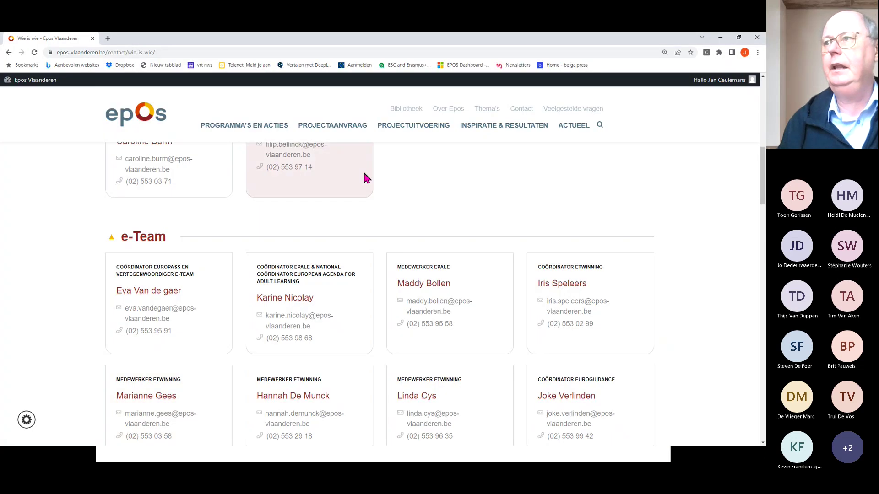
scroll(367, 157, up, 3)
scroll(366, 157, up, 8)
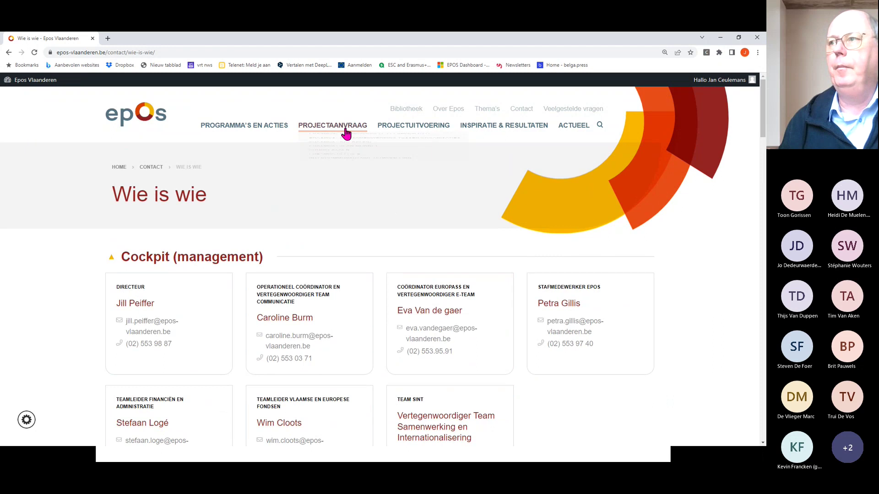
mouse_move(347, 128)
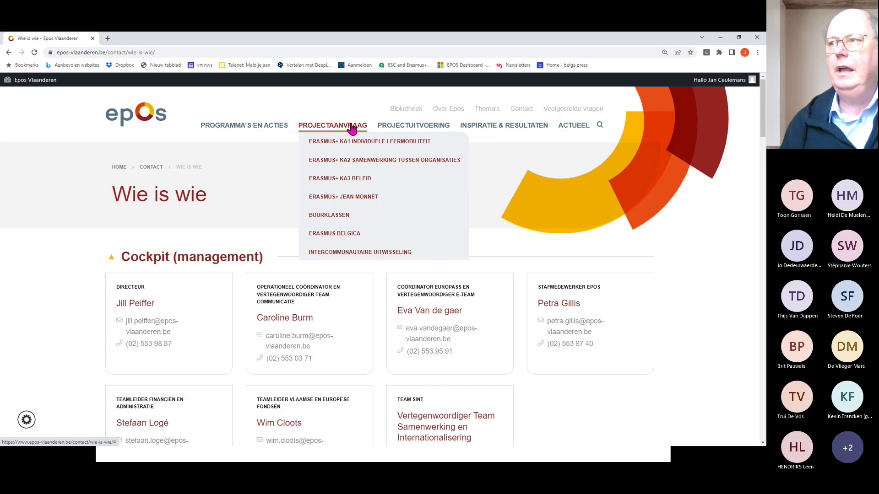
mouse_move(246, 131)
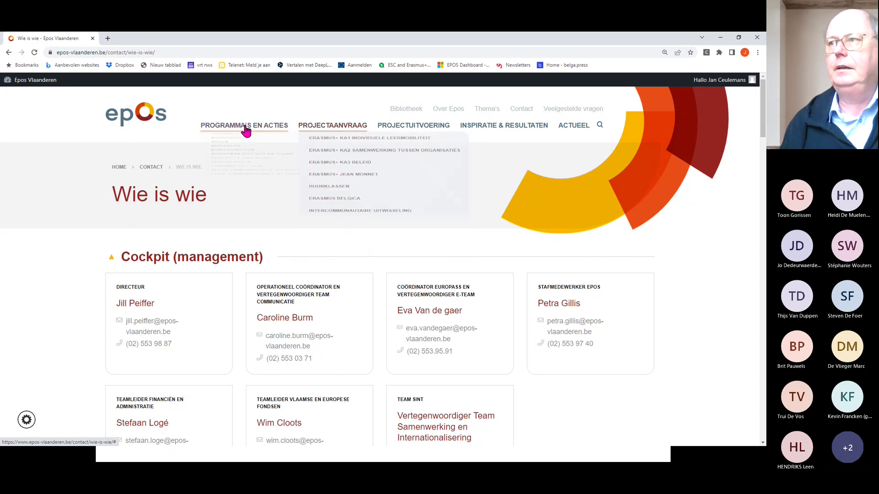
- Open the Erasmus+ KA1 Individuele leermobiliteit page and skim its contents
click(353, 145)
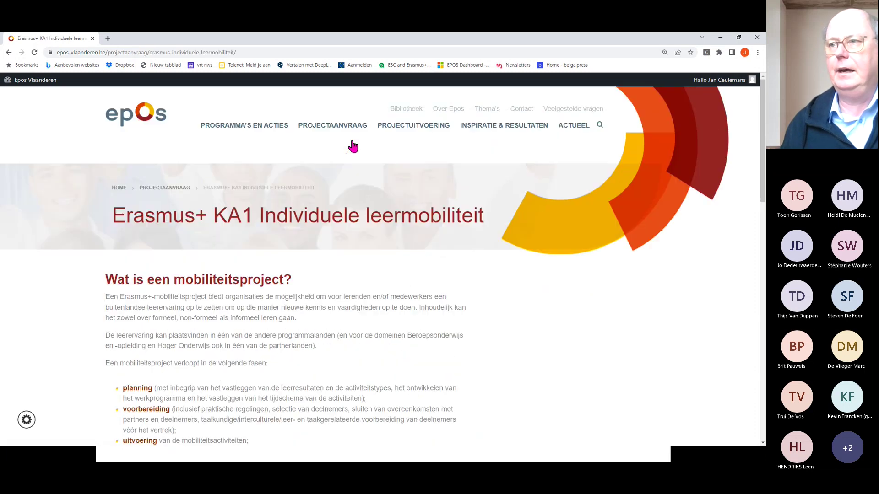
scroll(350, 144, down, 7)
scroll(323, 196, down, 2)
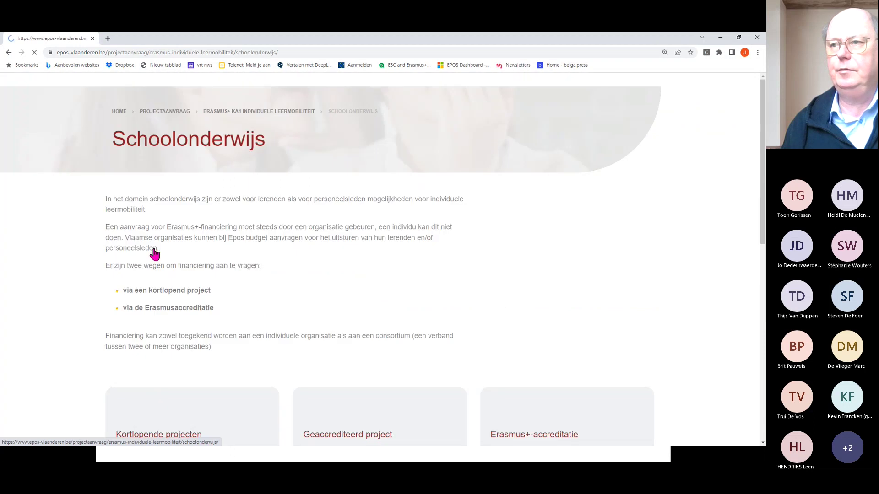
scroll(157, 257, down, 3)
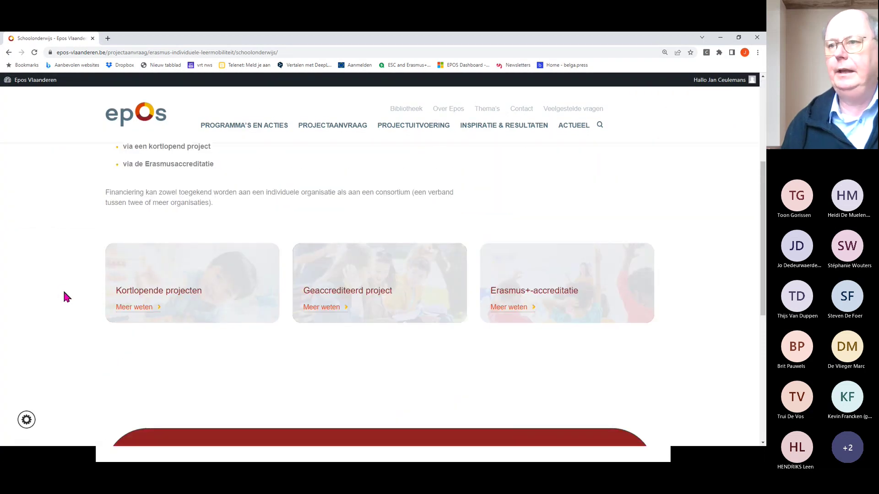
- Open the Kortlopende projecten page and read through it
click(146, 305)
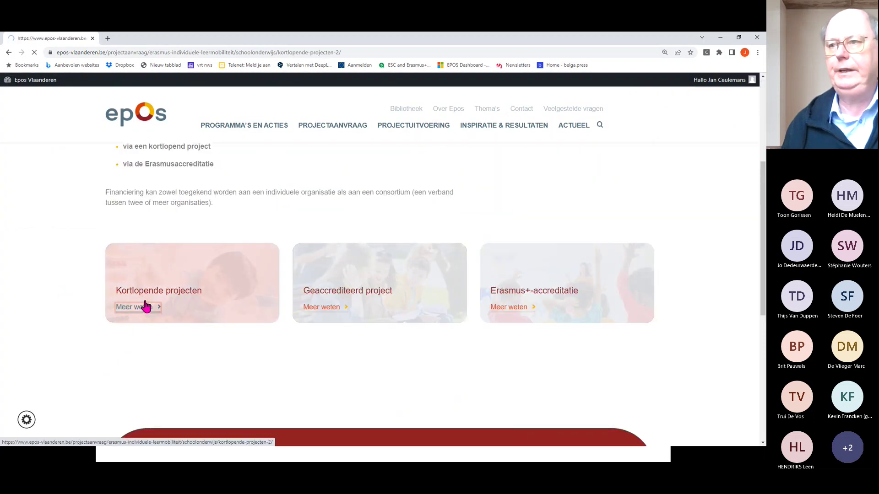
scroll(340, 248, down, 3)
scroll(342, 256, up, 2)
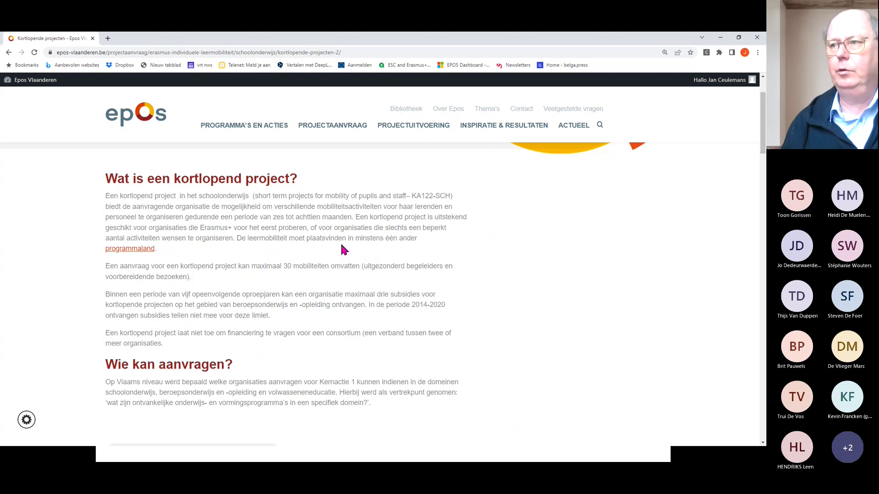
scroll(342, 247, up, 1)
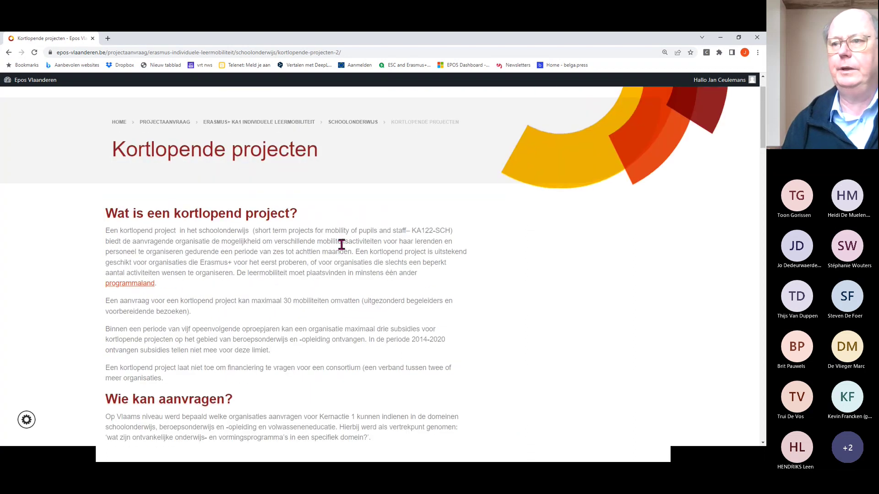
scroll(342, 245, down, 3)
scroll(342, 249, down, 3)
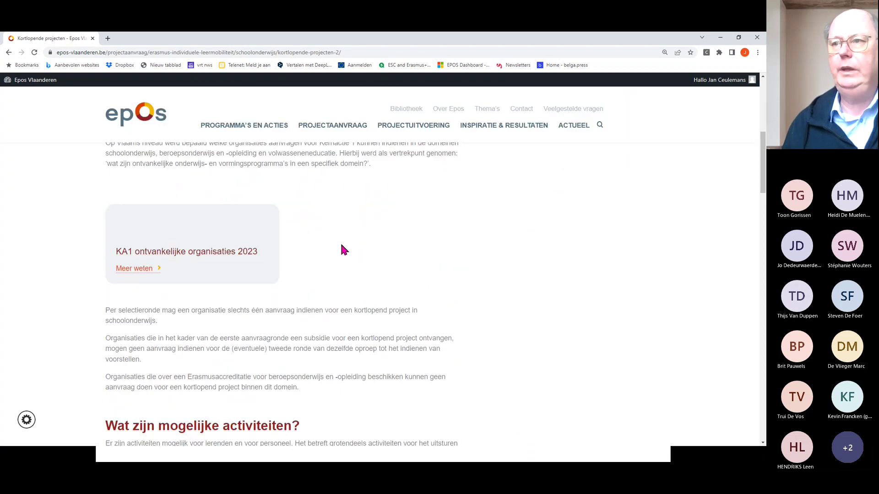
scroll(341, 249, down, 2)
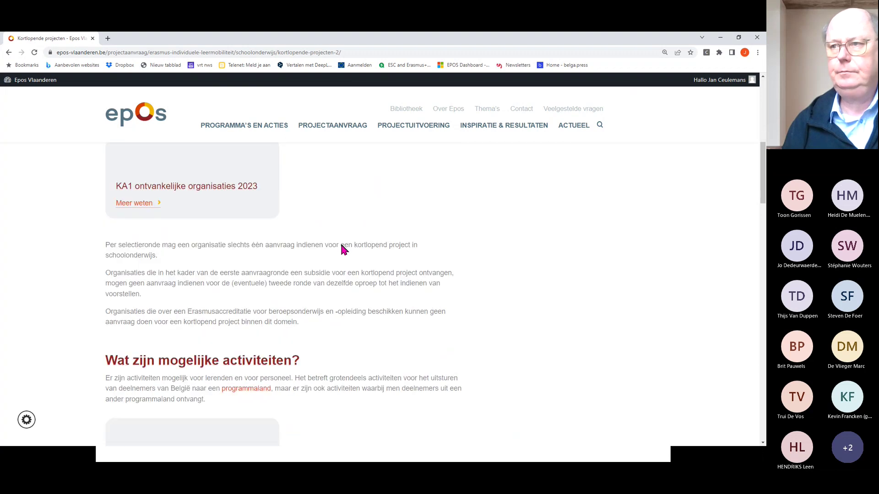
scroll(341, 250, up, 1)
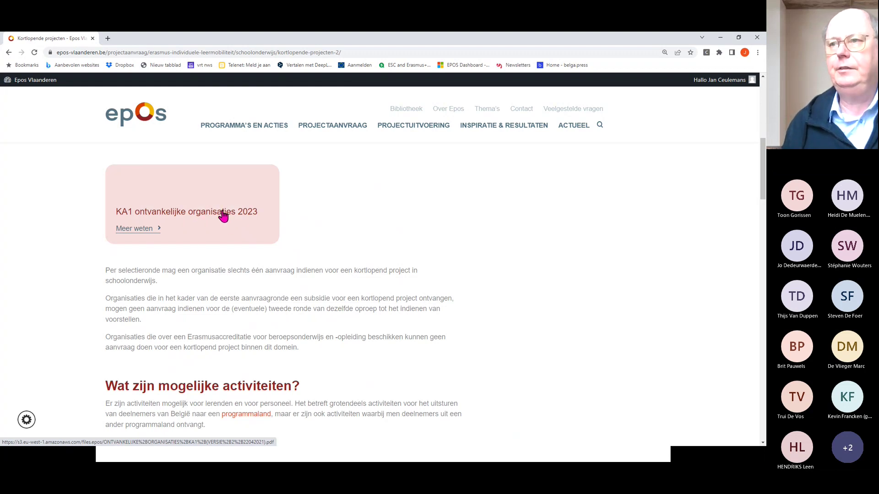
scroll(273, 353, down, 5)
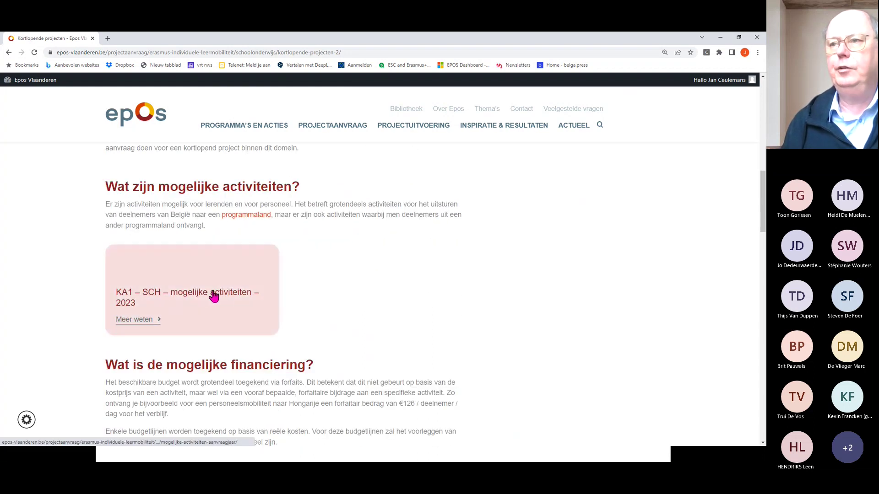
- Review the KA1 – SCH mogelijke activiteiten 2023 tables for learners and staff
click(213, 293)
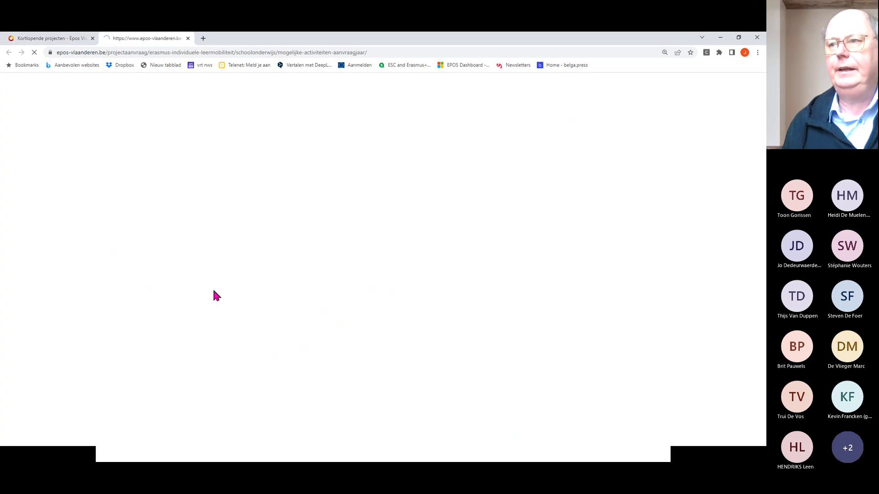
scroll(374, 296, down, 3)
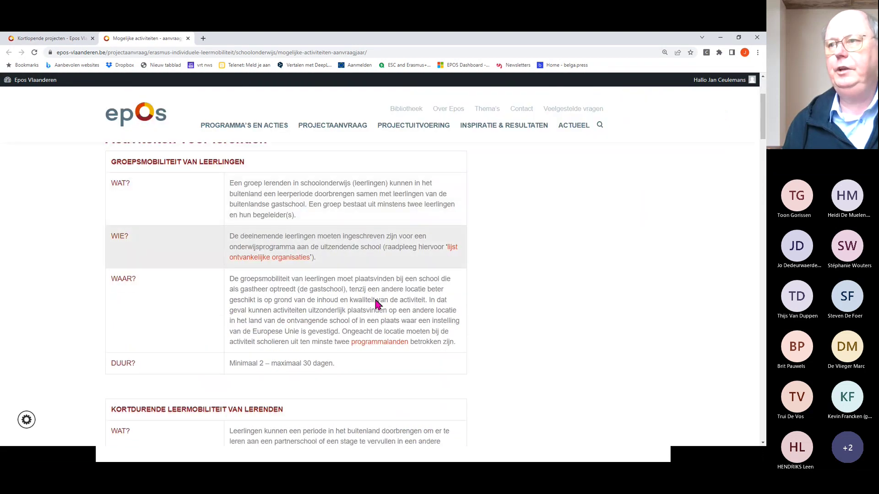
scroll(277, 288, down, 1)
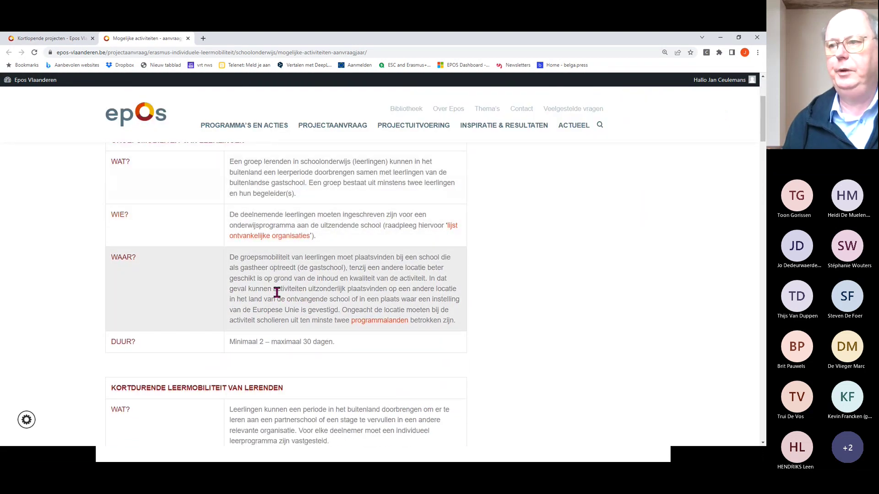
scroll(277, 292, down, 2)
scroll(363, 310, down, 3)
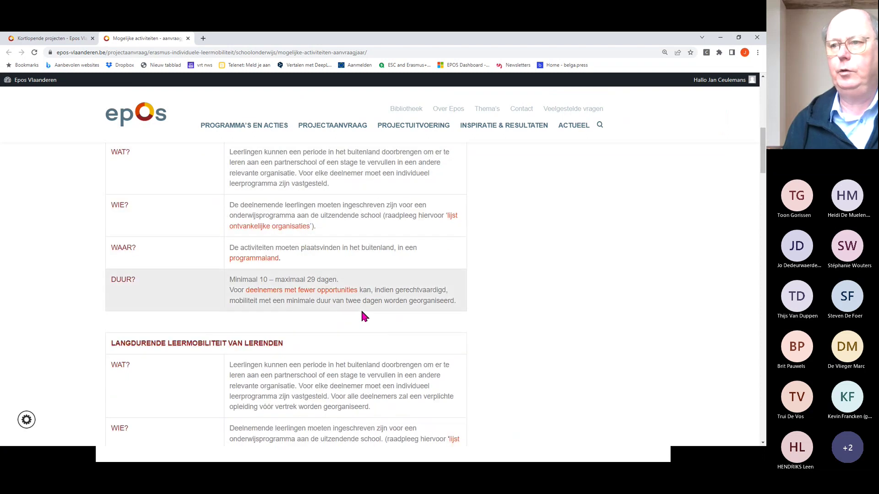
scroll(361, 315, down, 3)
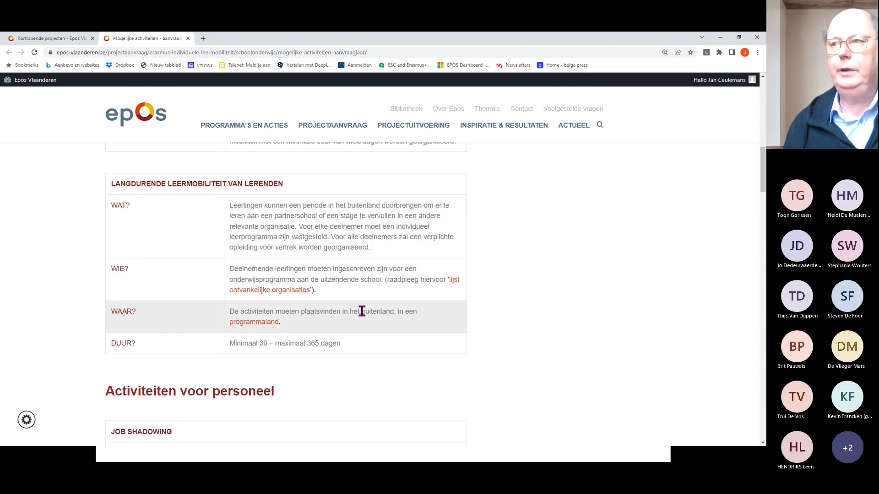
scroll(361, 311, down, 2)
scroll(361, 310, down, 3)
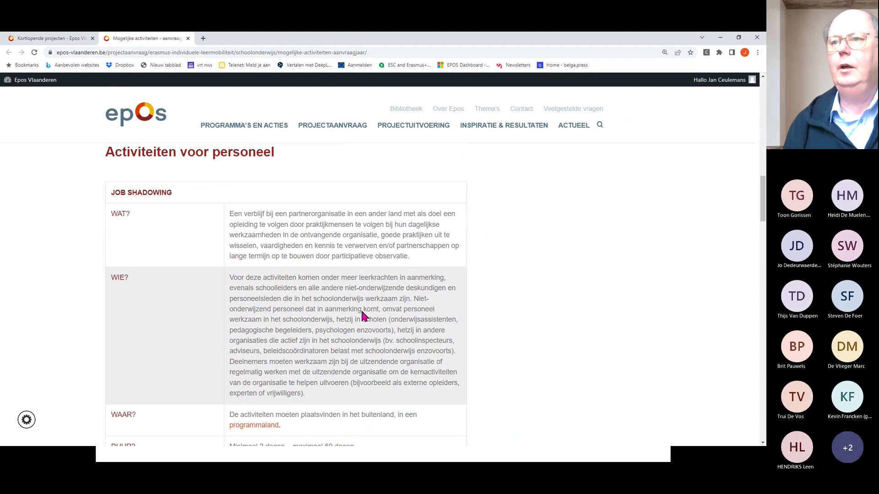
scroll(362, 313, down, 8)
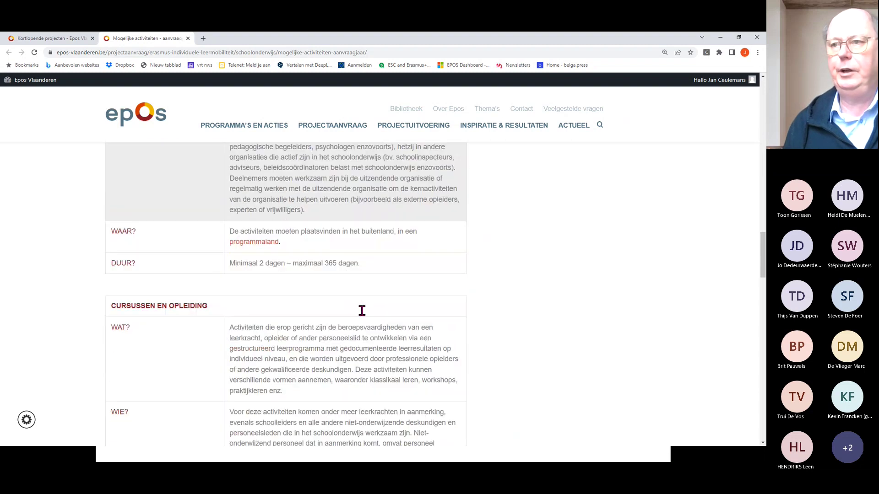
scroll(362, 311, down, 3)
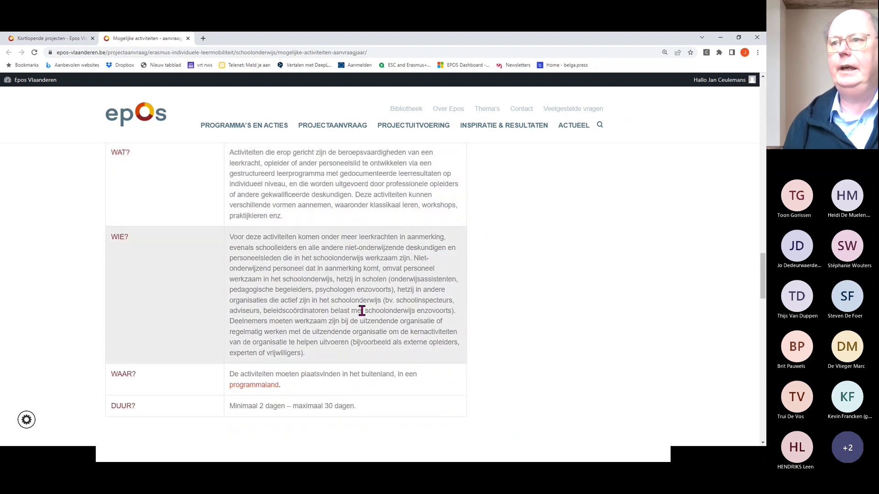
scroll(361, 310, up, 3)
scroll(362, 310, down, 4)
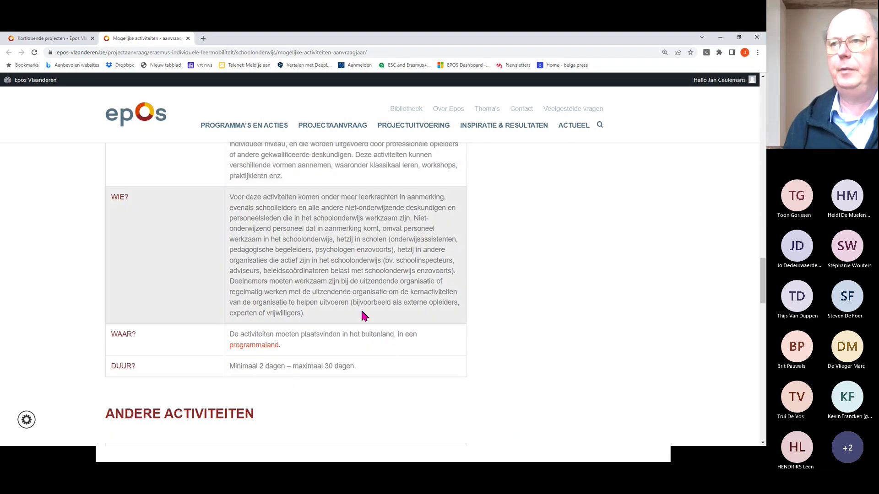
scroll(362, 313, up, 3)
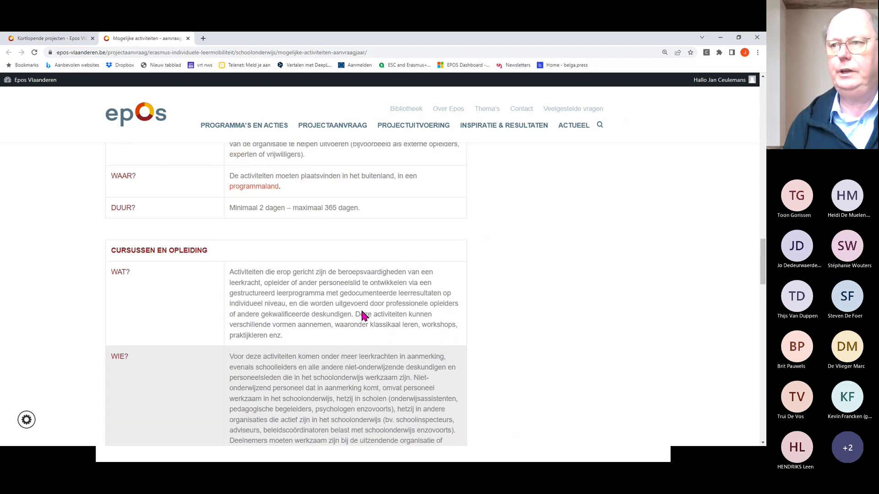
scroll(362, 311, down, 8)
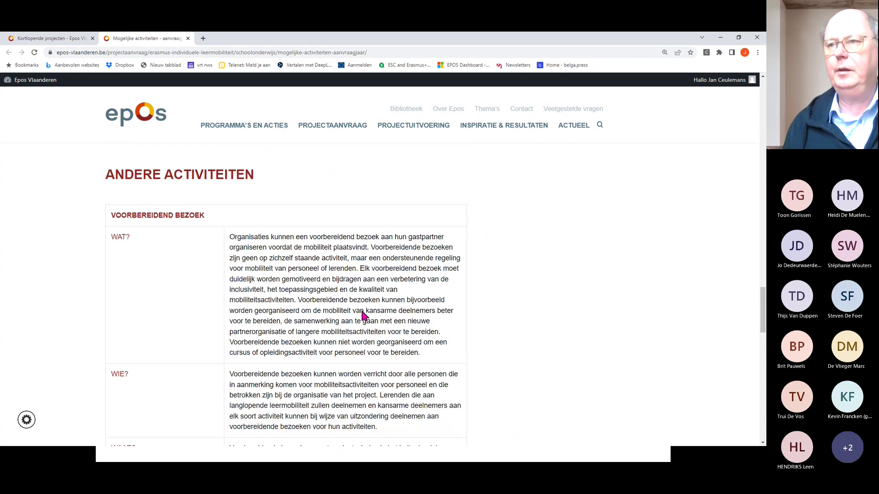
scroll(362, 315, down, 3)
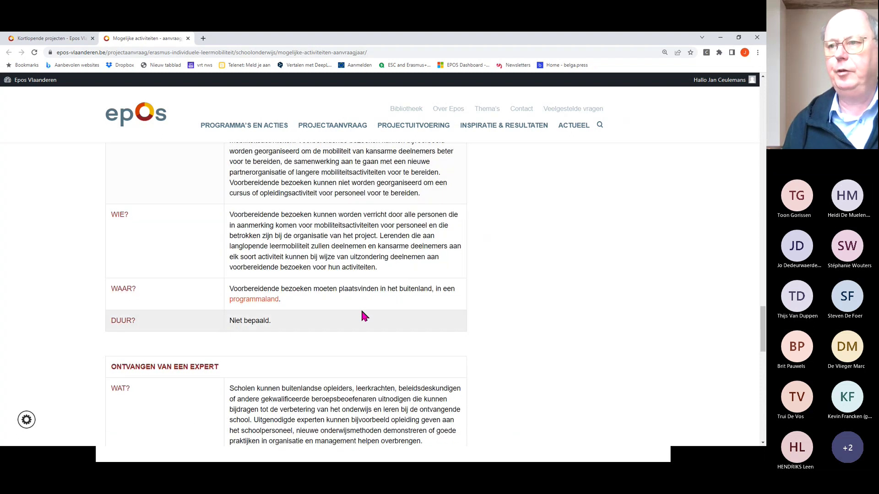
scroll(363, 315, up, 3)
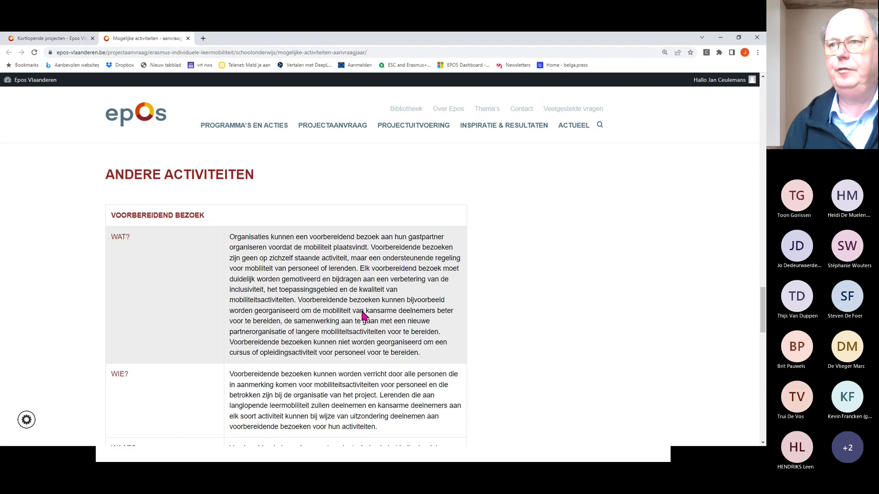
scroll(362, 315, down, 6)
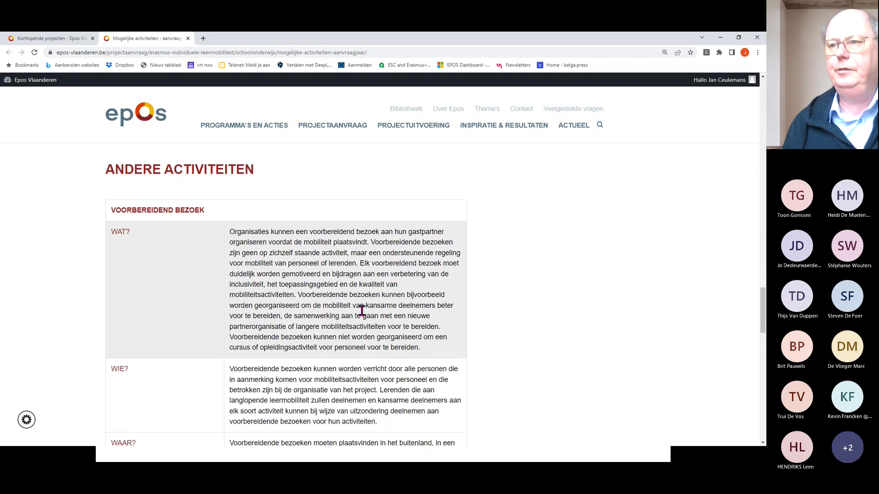
scroll(363, 316, down, 3)
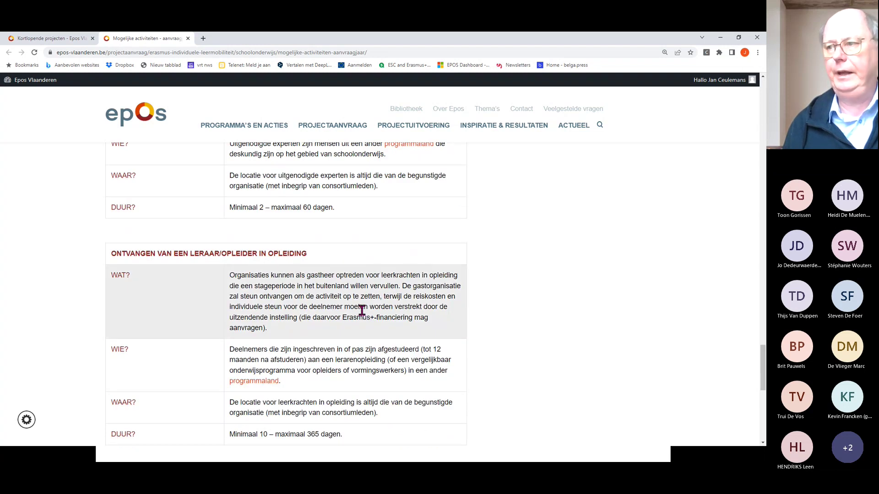
scroll(362, 311, up, 9)
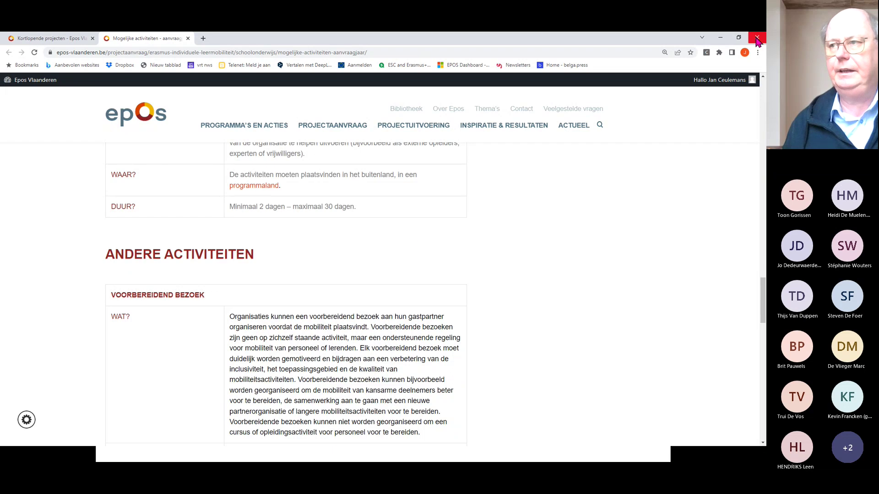
scroll(289, 280, up, 10)
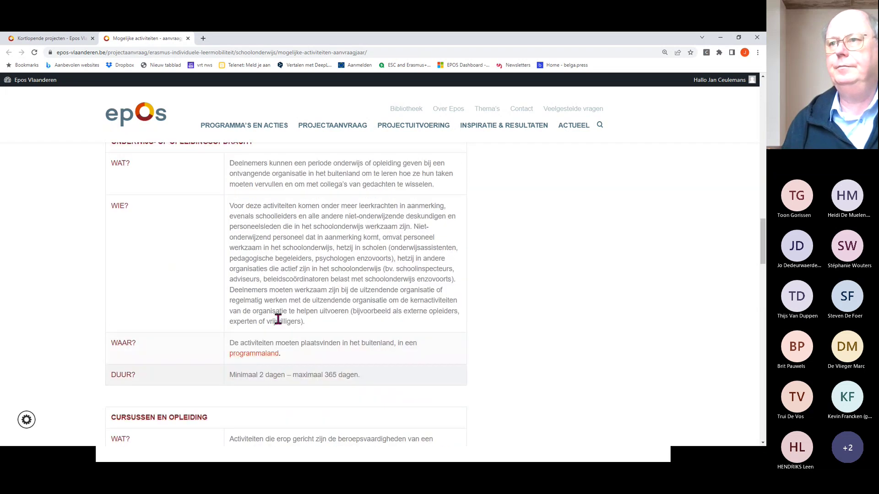
scroll(276, 323, up, 10)
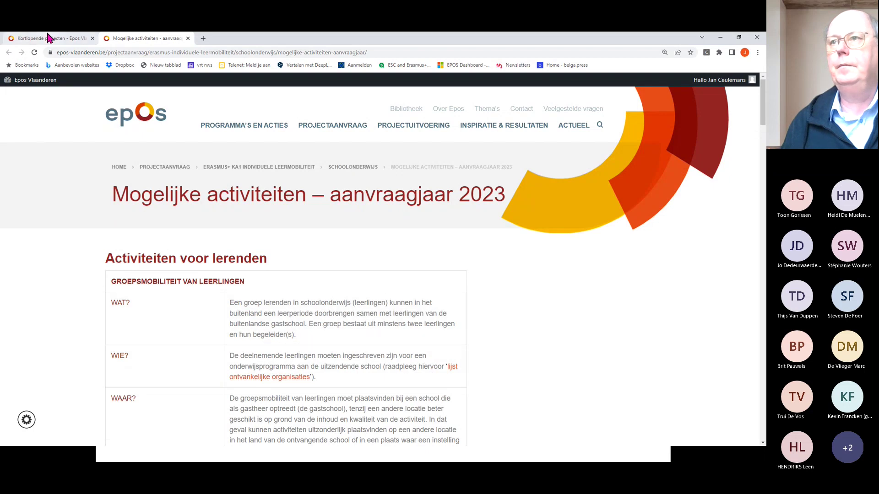
- Check the KA1 – SCH mogelijke financiering budget tables, then return to Kortlopende projecten
click(50, 39)
scroll(286, 298, down, 5)
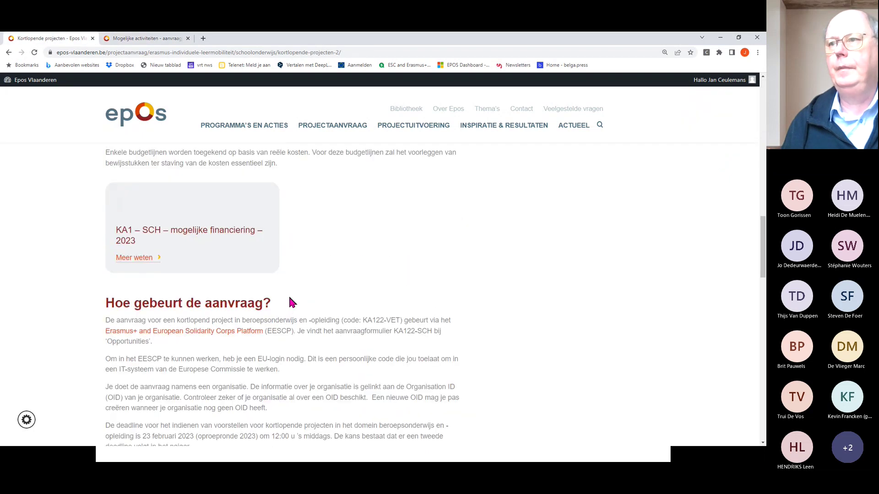
scroll(289, 296, up, 1)
click(157, 271)
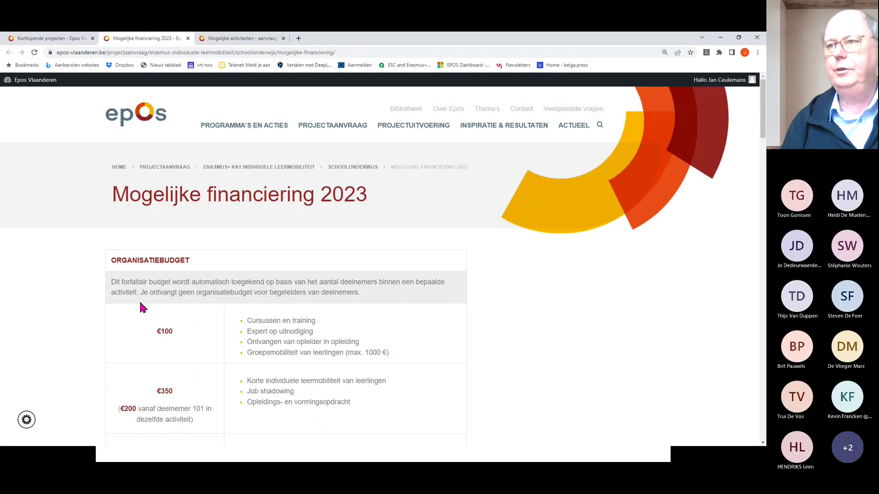
scroll(209, 326, down, 2)
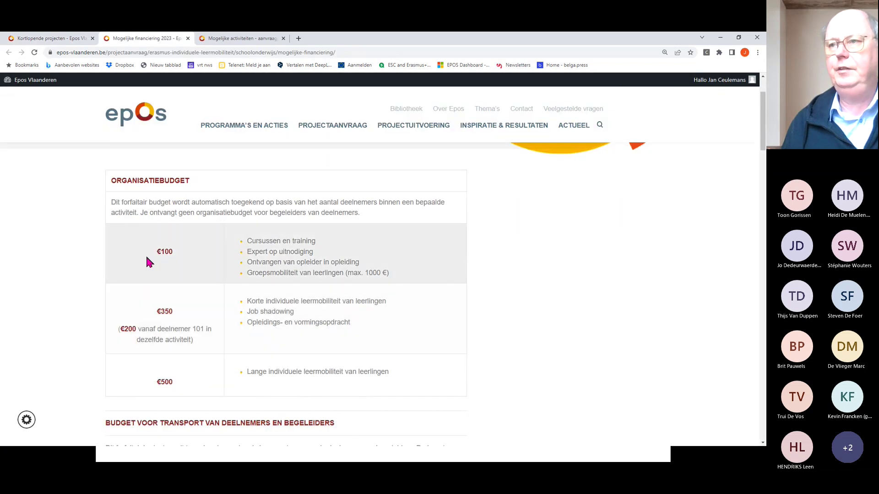
scroll(200, 324, down, 6)
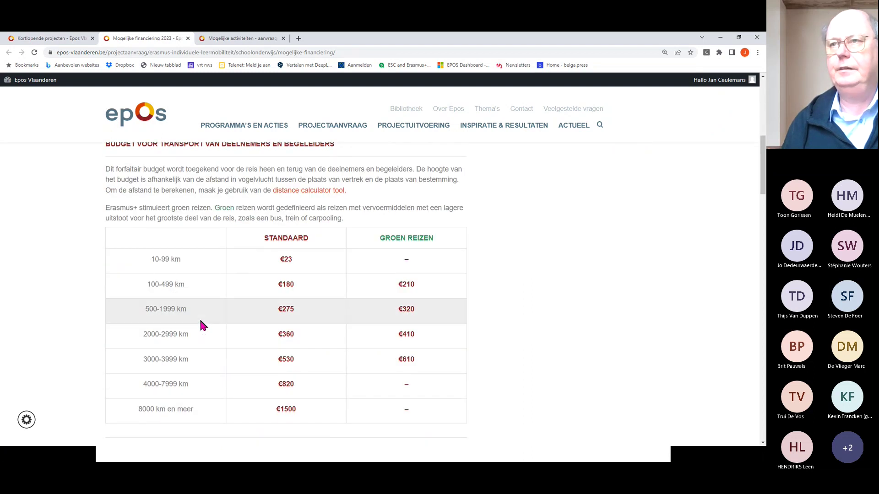
scroll(202, 324, up, 4)
click(53, 38)
scroll(316, 346, down, 3)
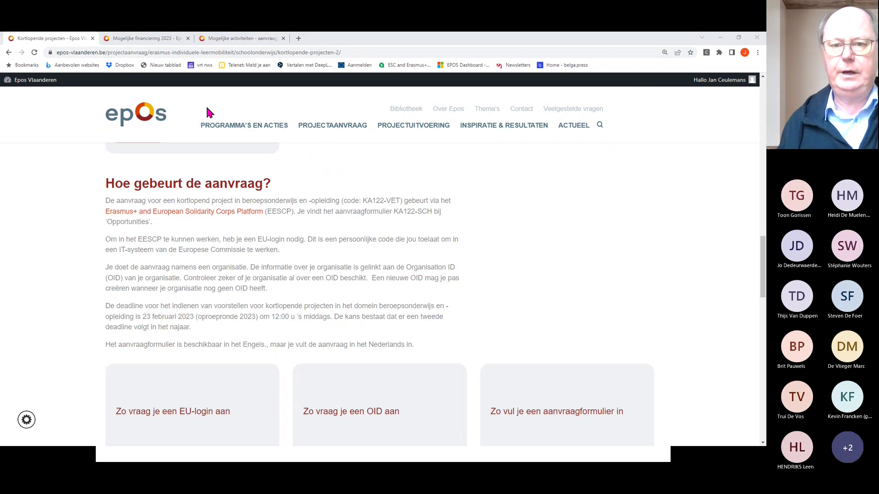
- Go to the application form's Budget > Inclusion Support page, showing 500,00 organisational support for GROUP01
key(alt+Tab)
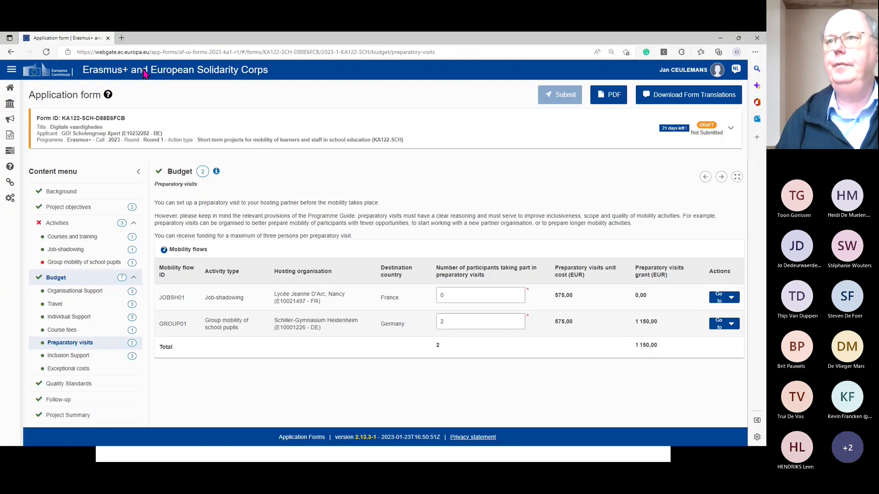
click(80, 362)
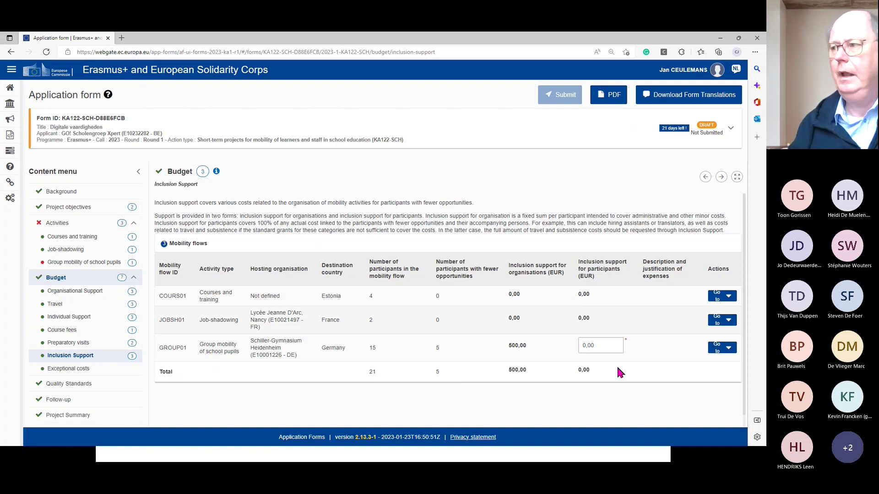
- Enter 1,00 as GROUP01's inclusion support for participants
click(605, 342)
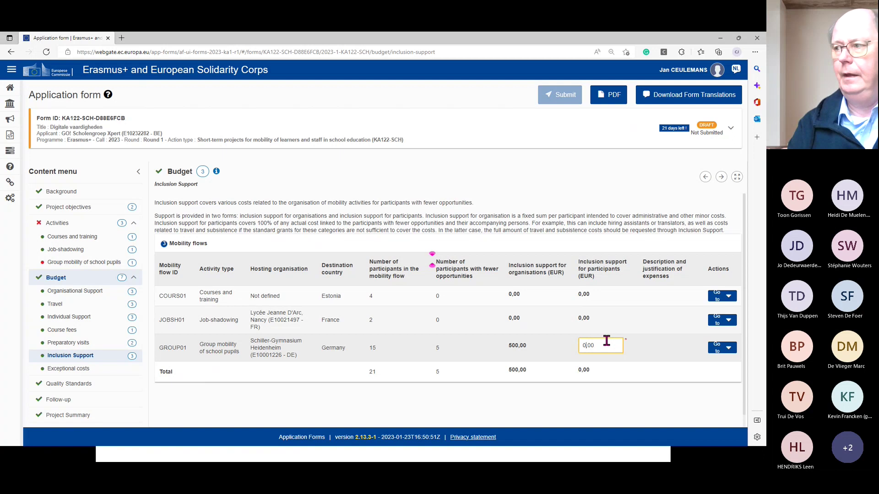
click(607, 342)
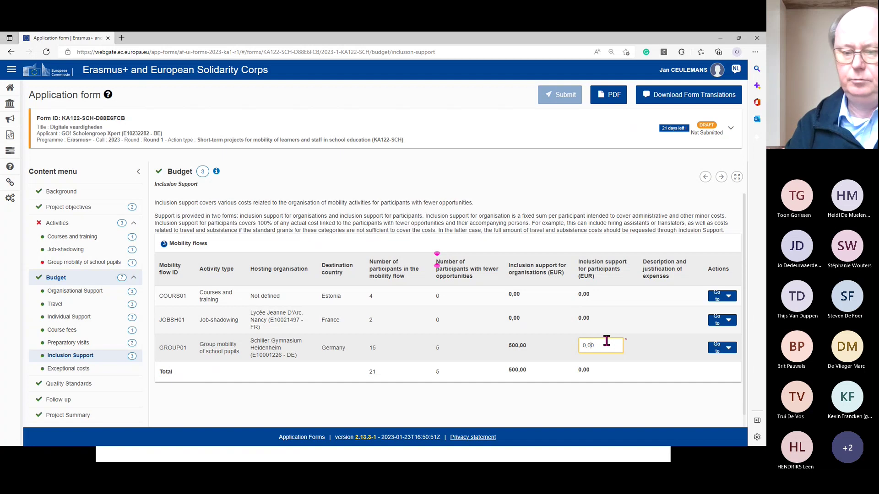
key(Left)
key(Left)
text(1)
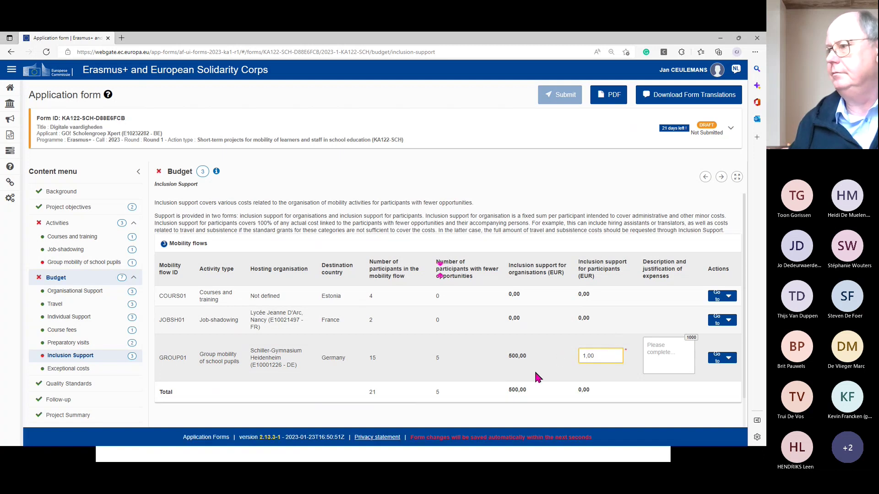
click(568, 354)
scroll(567, 354, down, 1)
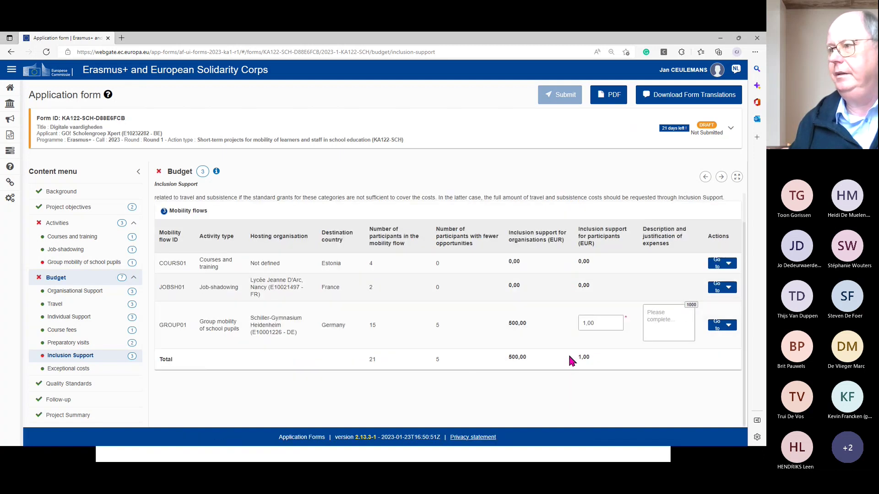
click(599, 322)
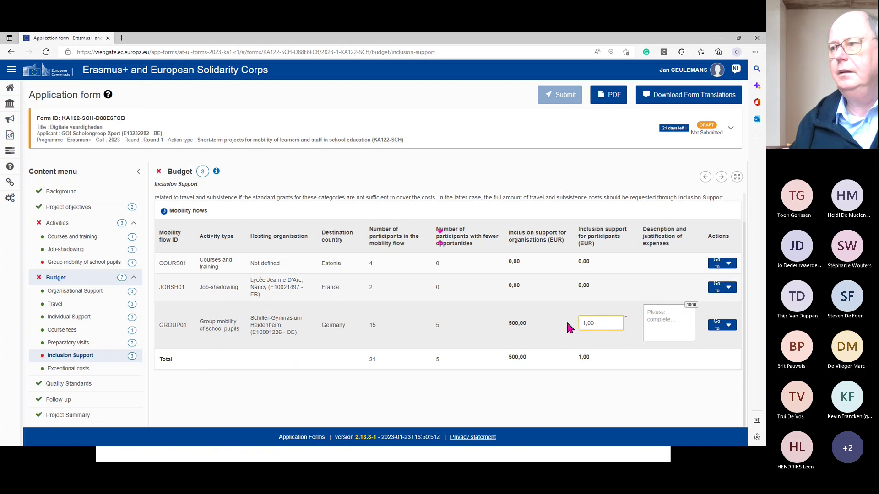
double_click(599, 322)
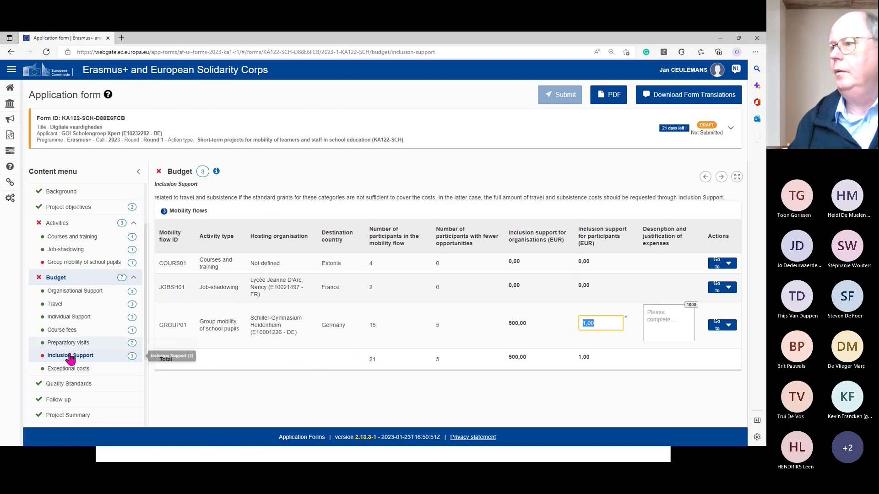
click(386, 382)
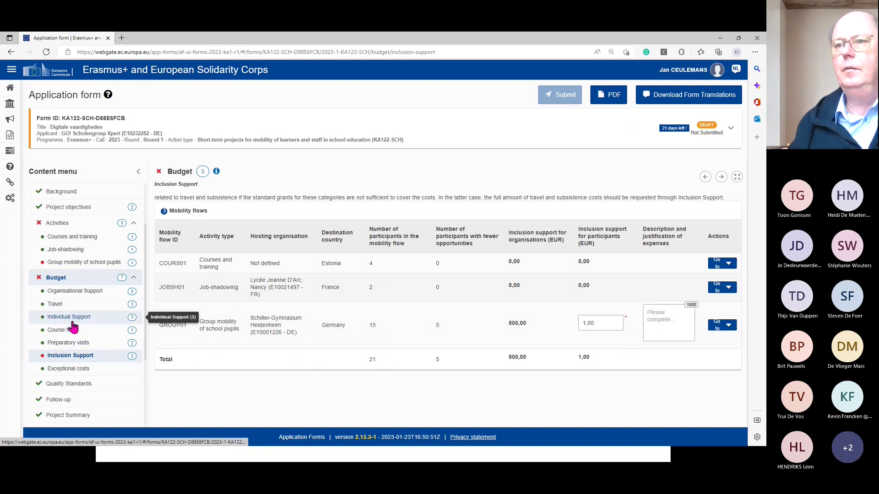
- Look at the Group mobility of school pupils activity, then return to Inclusion Support
click(69, 265)
scroll(519, 346, down, 5)
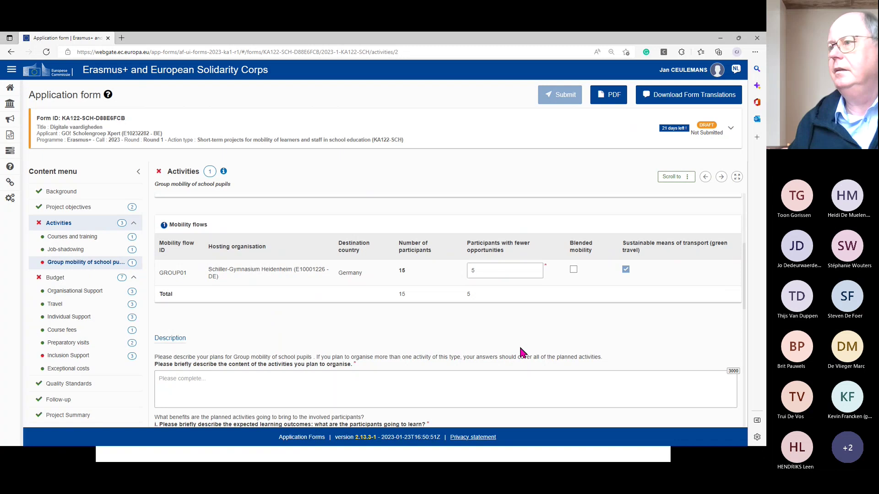
scroll(519, 345, up, 3)
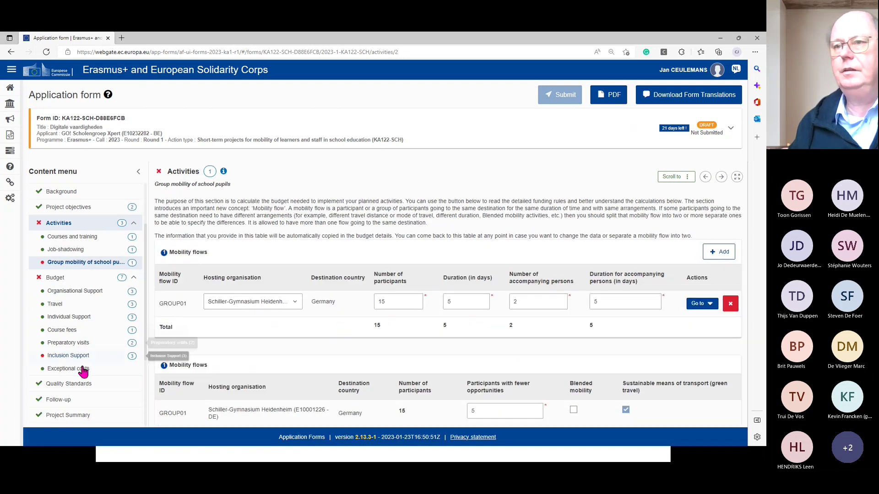
click(71, 356)
- Replace GROUP01's inclusion support amount with 1 000,00 so the total updates
scroll(412, 352, down, 1)
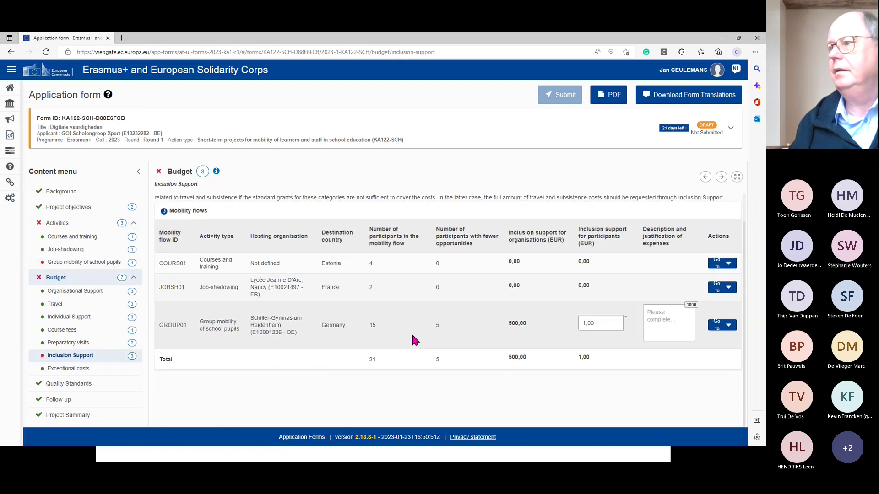
click(605, 323)
drag(581, 323, 602, 323)
text(1000)
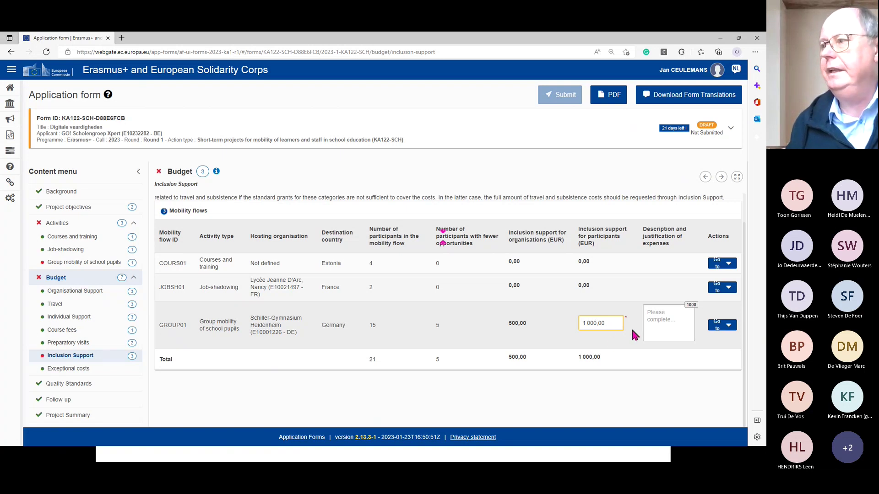
click(564, 336)
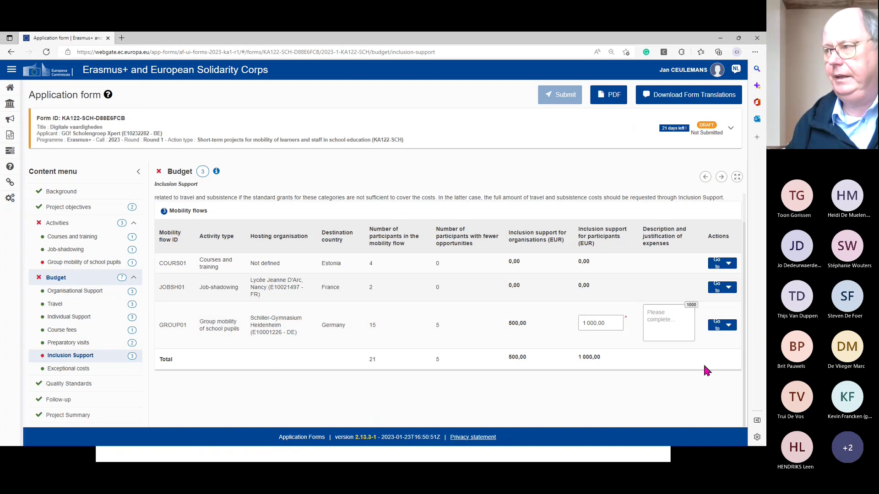
- Enter 'omschrijving' as GROUP01's description and justification of expenses
click(681, 327)
text(om)
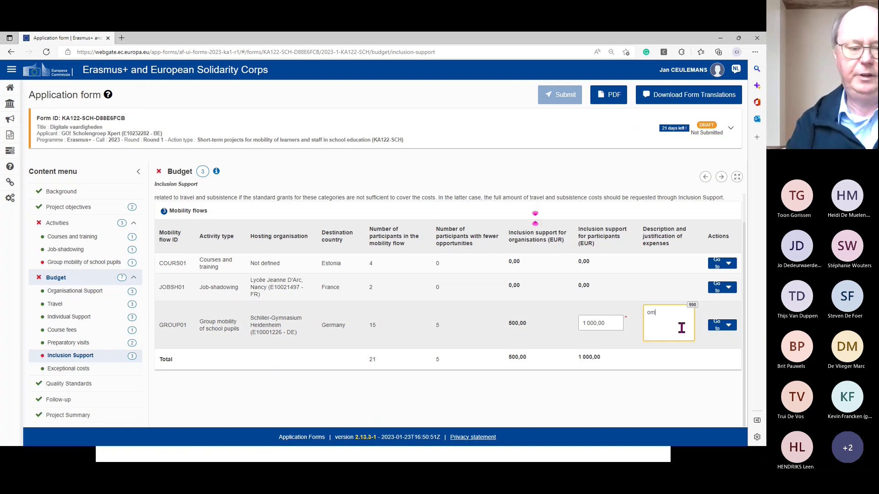
text(schrijving)
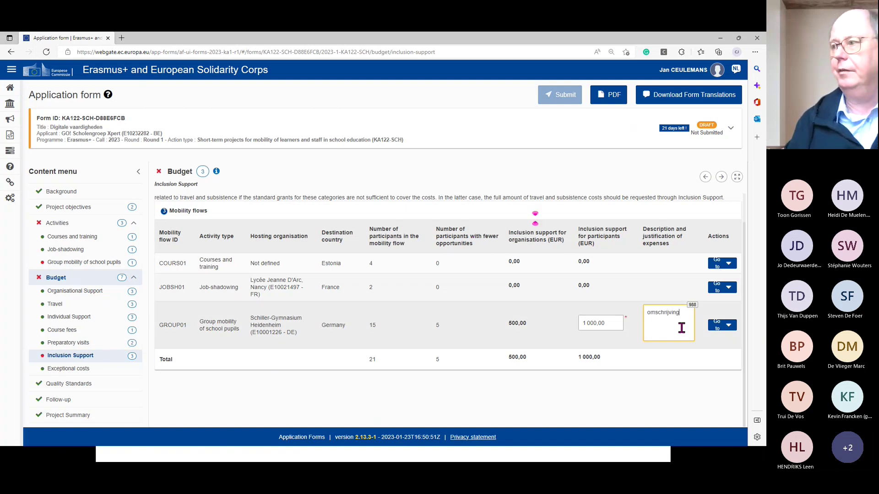
click(609, 325)
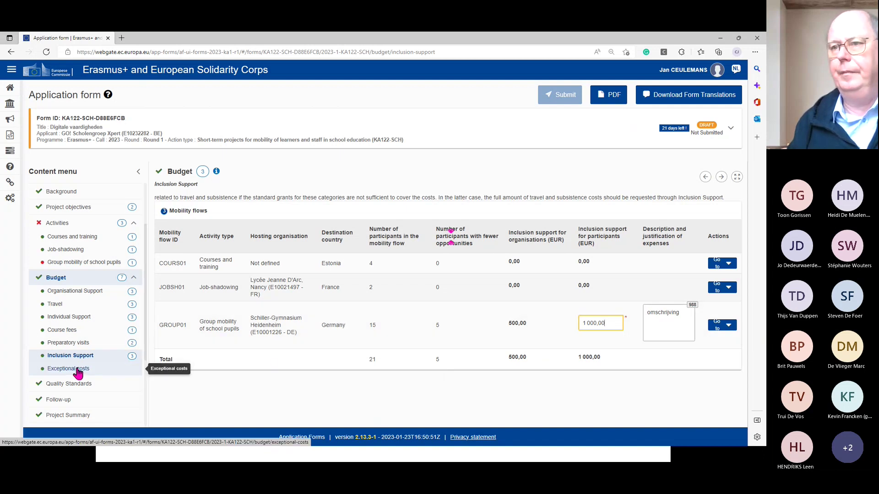
- Show the Budget's Exceptional costs section, which has no cost items
click(77, 372)
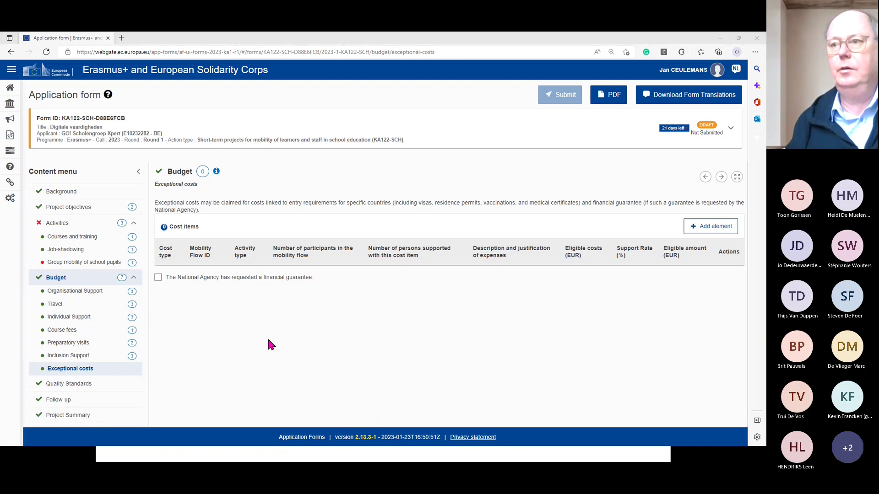
key(alt+Tab)
- Open the KA1 Mogelijke financiering 2023 page and find the Uitzonderlijke kosten rules
scroll(267, 317, up, 7)
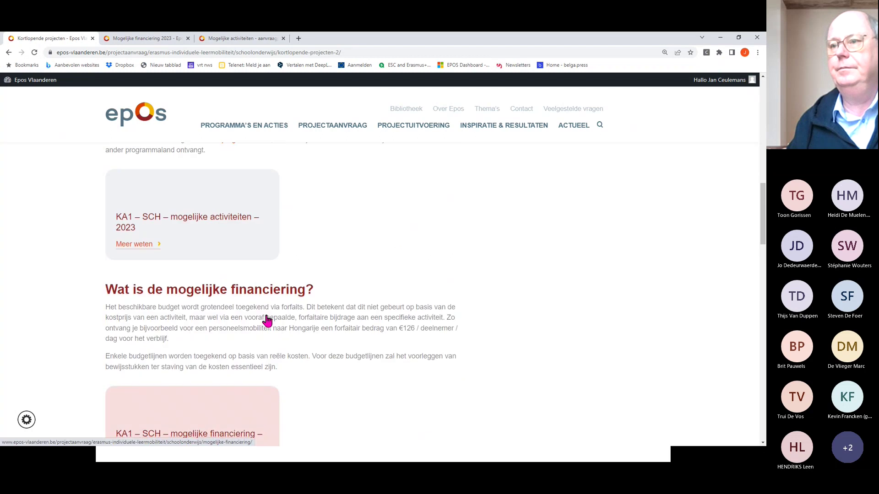
scroll(267, 318, down, 2)
click(225, 357)
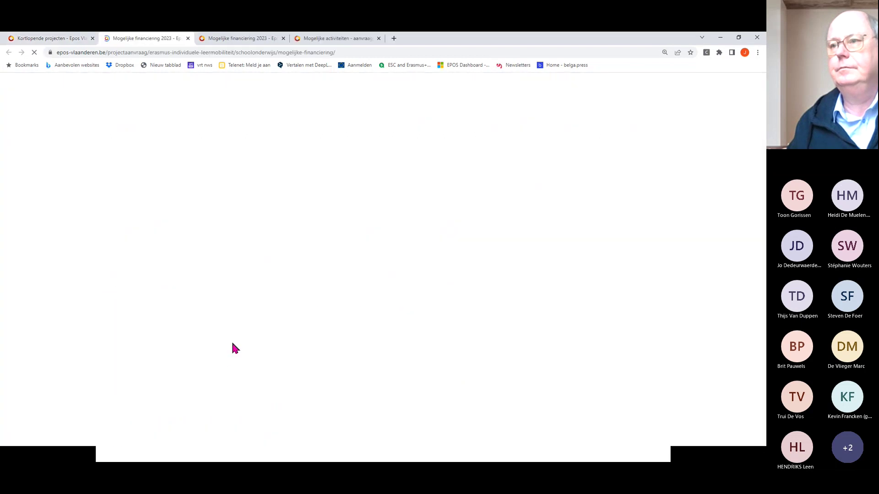
scroll(284, 339, down, 5)
scroll(304, 336, down, 15)
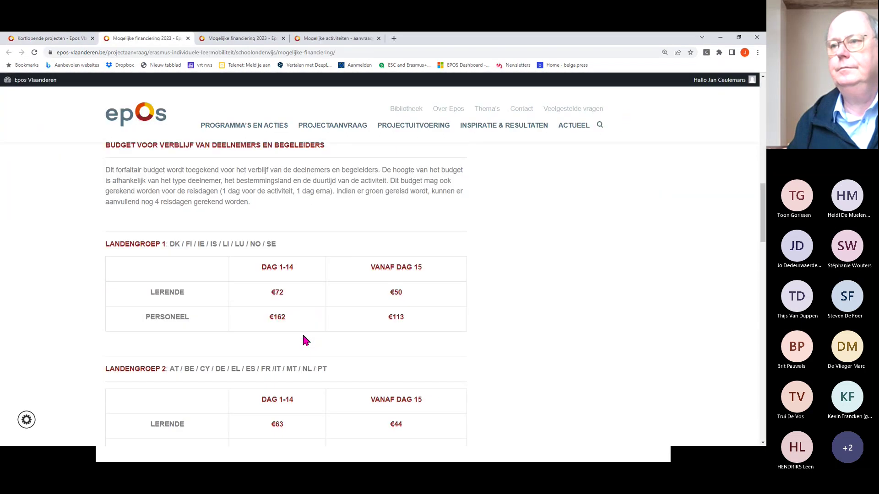
scroll(303, 339, down, 9)
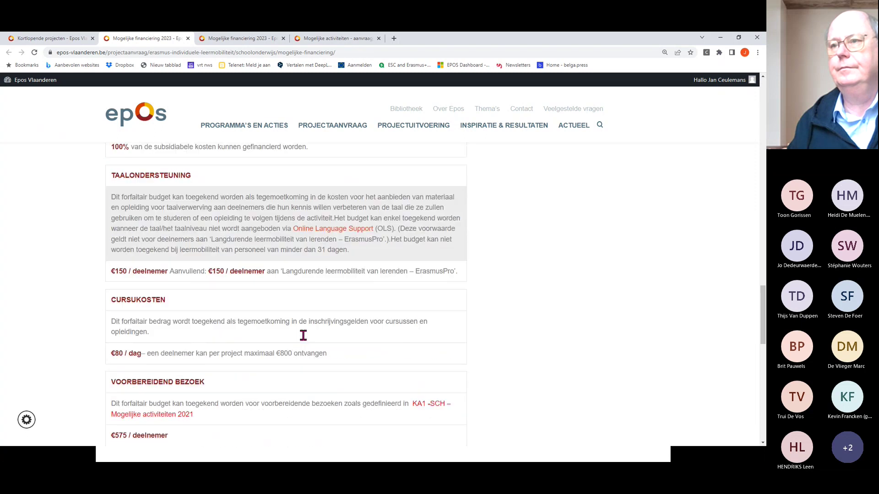
scroll(305, 339, down, 3)
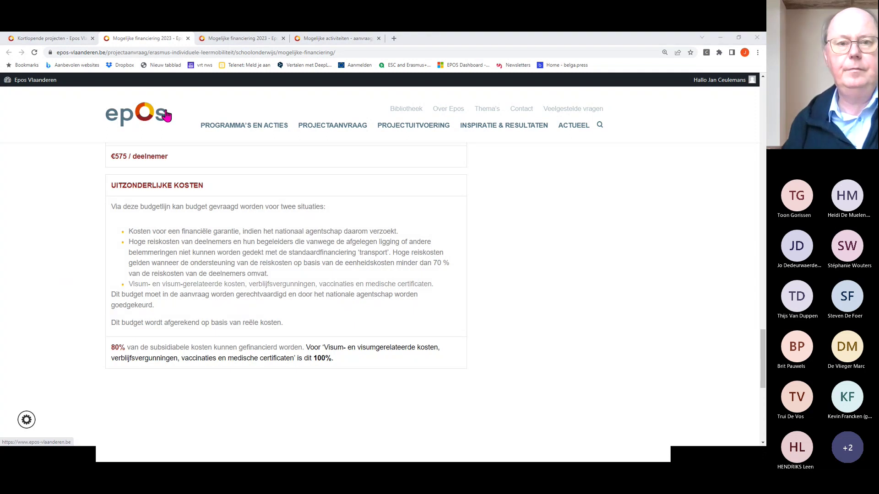
- Switch back to the application form's Exceptional costs page
key(alt+Tab)
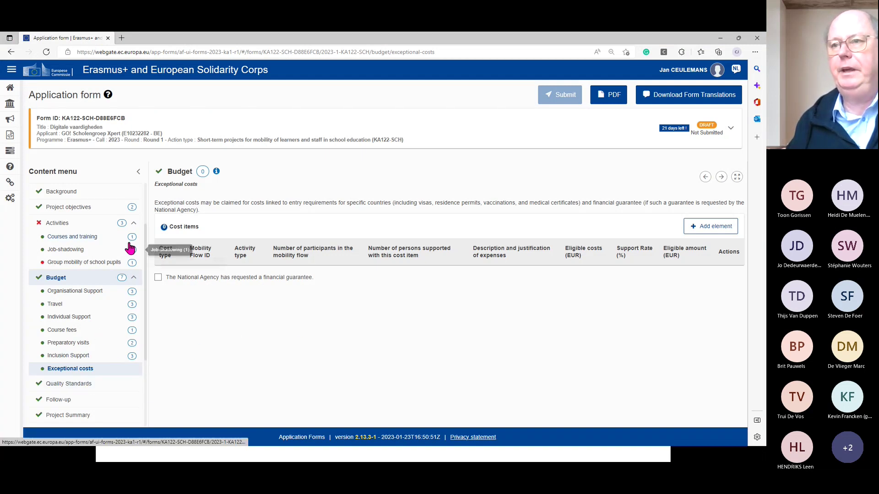
- Show the Budget overview and its Details table, totalling 24 543,00 EUR
click(62, 280)
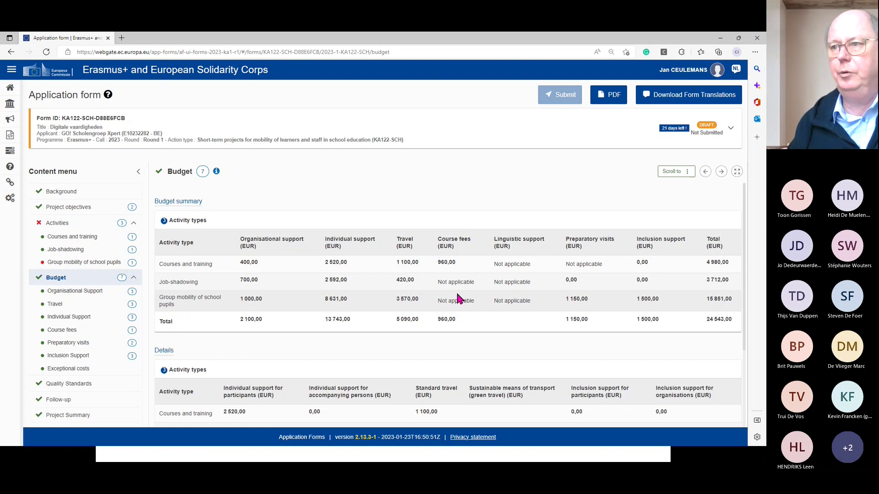
scroll(457, 295, down, 3)
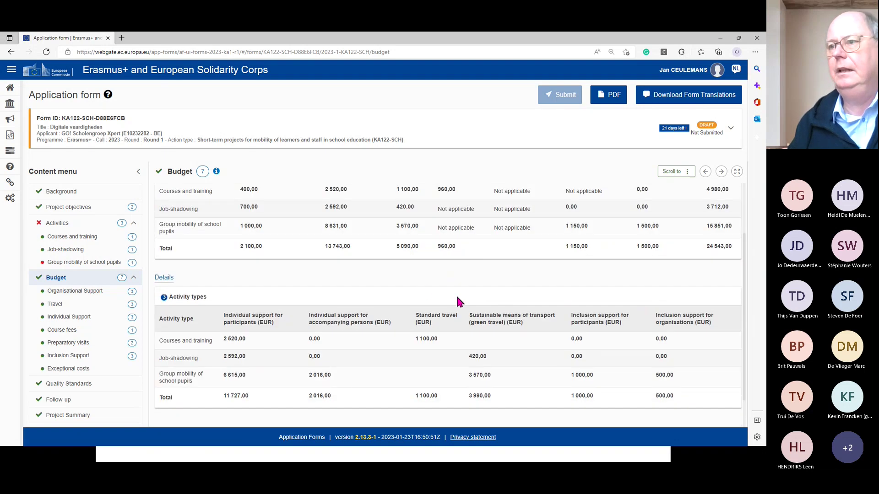
click(63, 388)
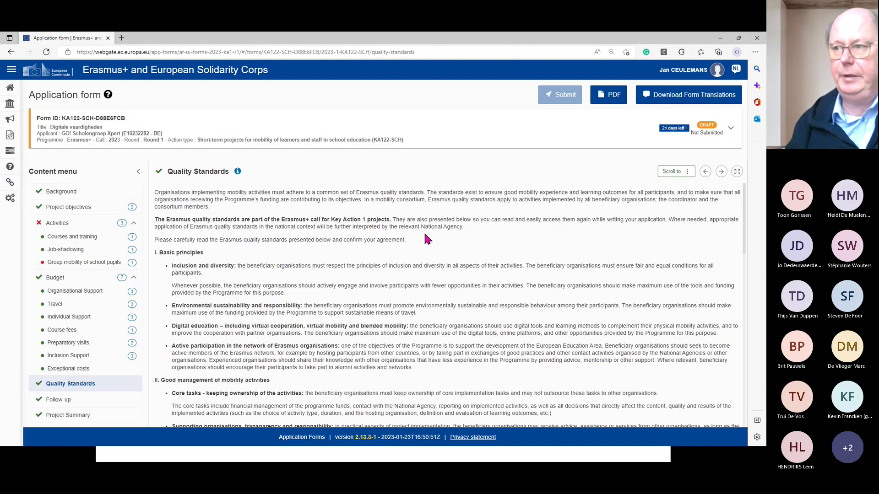
scroll(428, 238, down, 2)
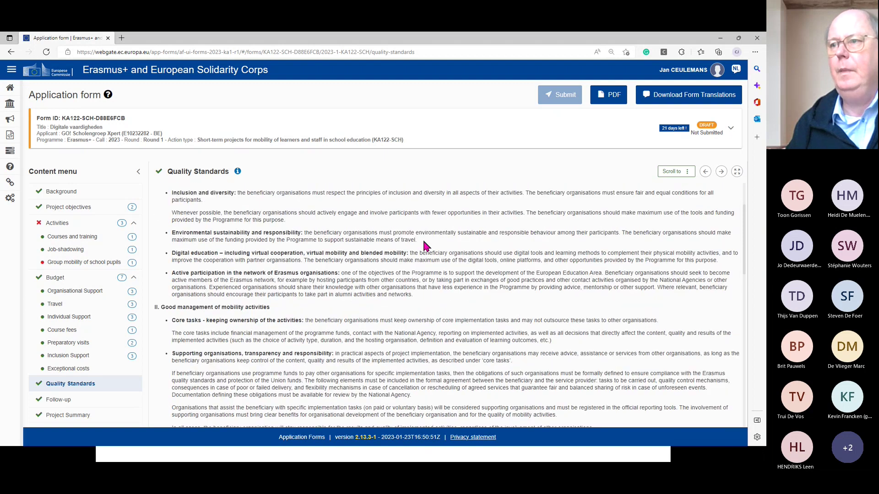
scroll(424, 246, down, 4)
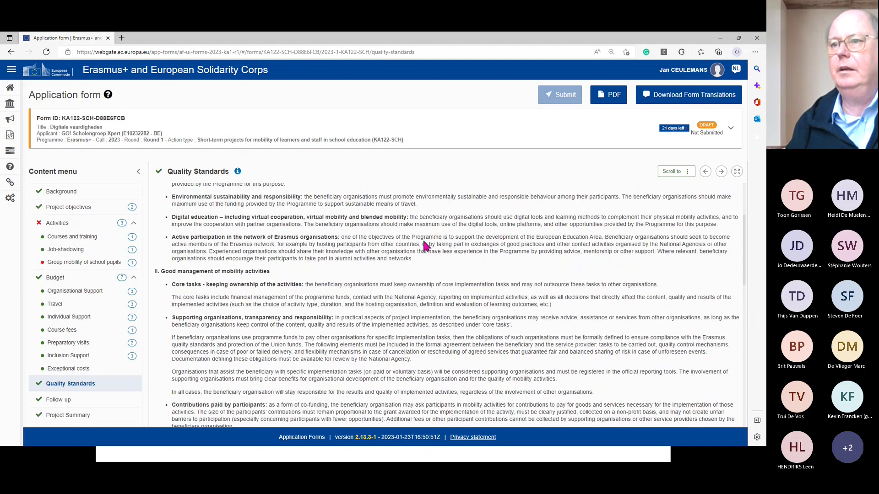
scroll(424, 243, down, 10)
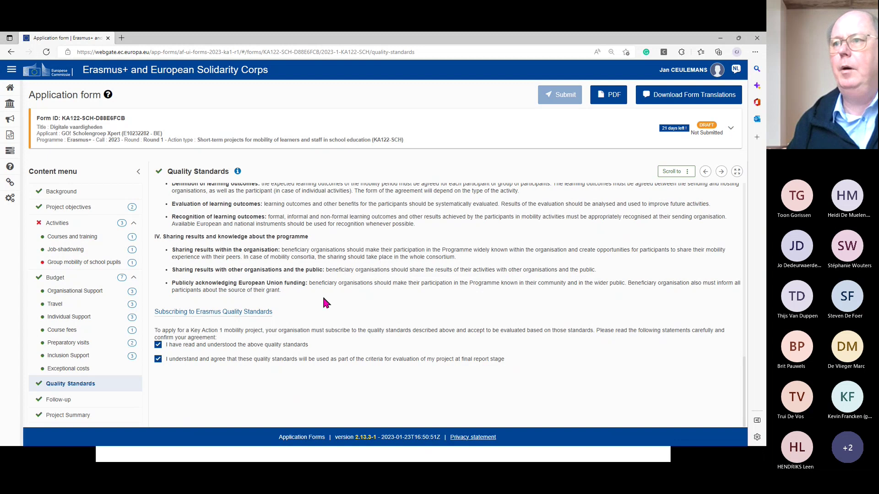
scroll(323, 302, up, 5)
scroll(324, 293, up, 10)
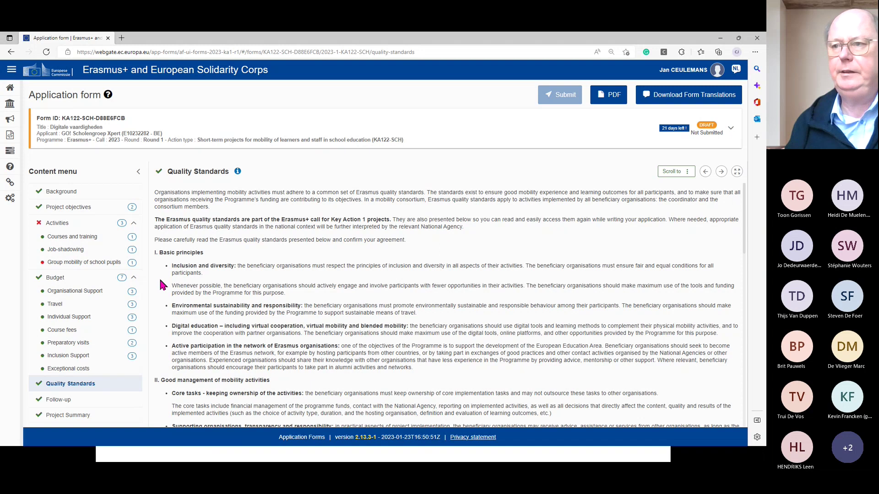
scroll(163, 285, down, 1)
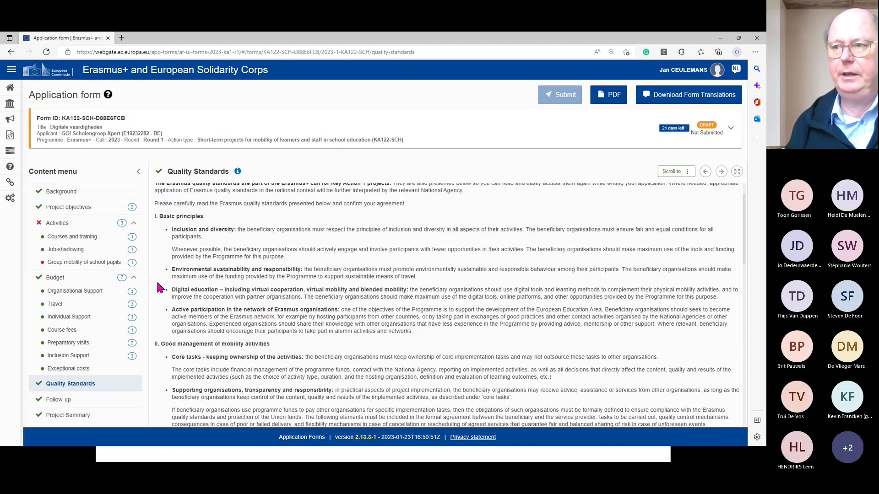
scroll(157, 283, down, 1)
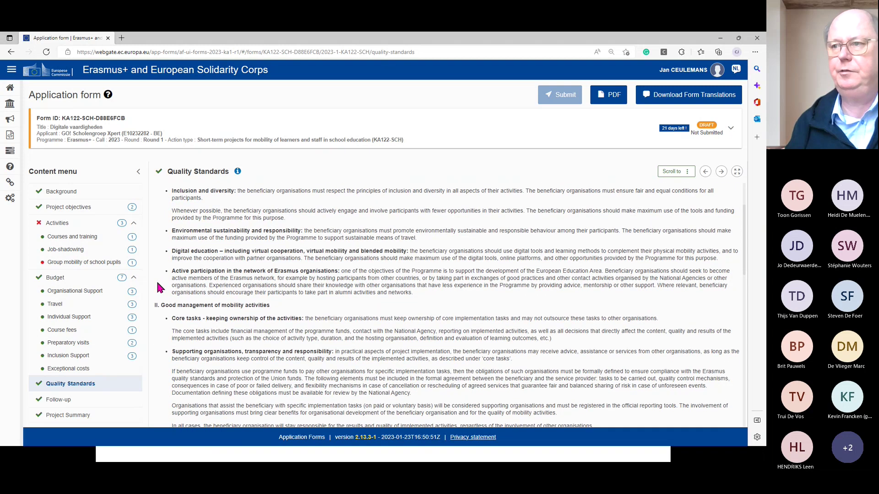
scroll(158, 283, down, 2)
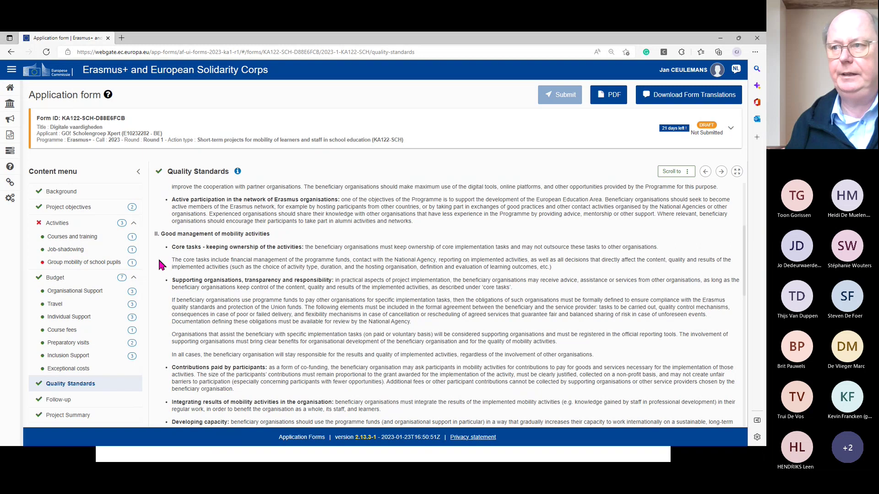
scroll(157, 257, down, 1)
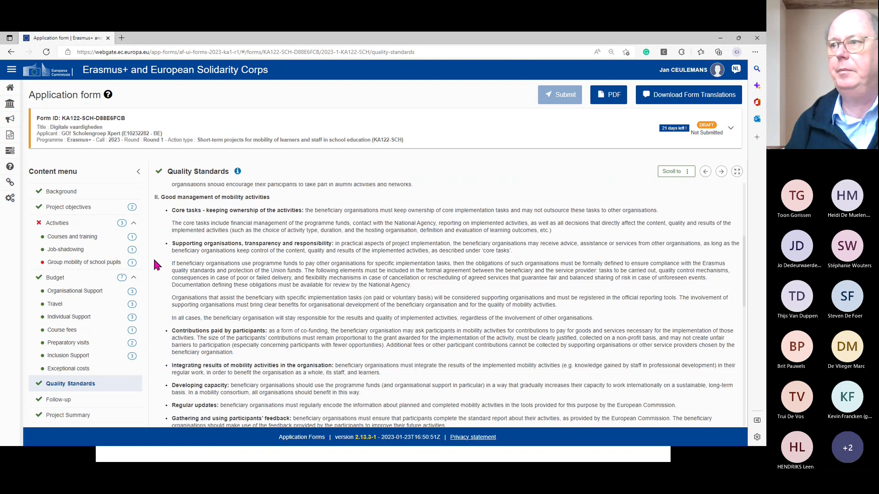
scroll(155, 263, down, 2)
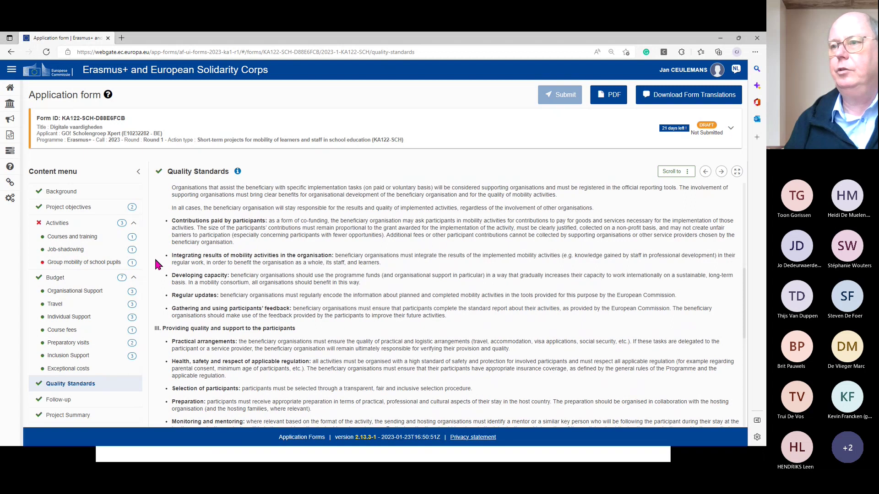
scroll(154, 263, down, 2)
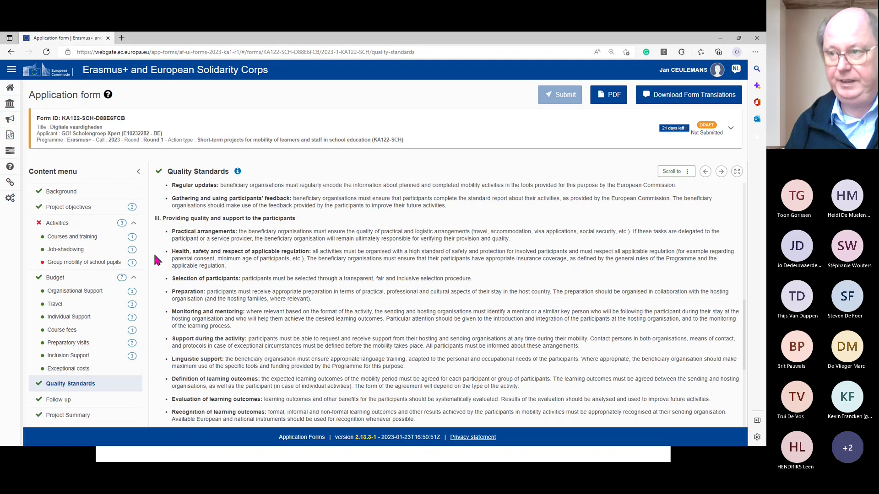
scroll(154, 257, down, 2)
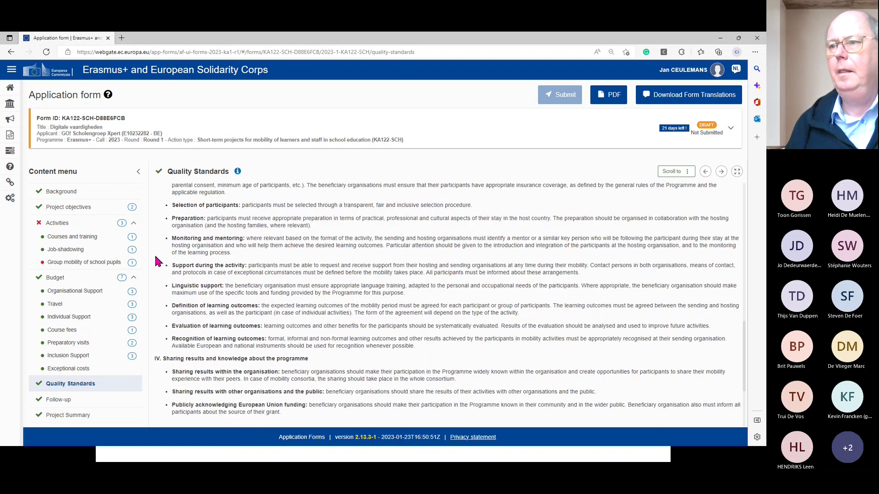
scroll(155, 253, down, 2)
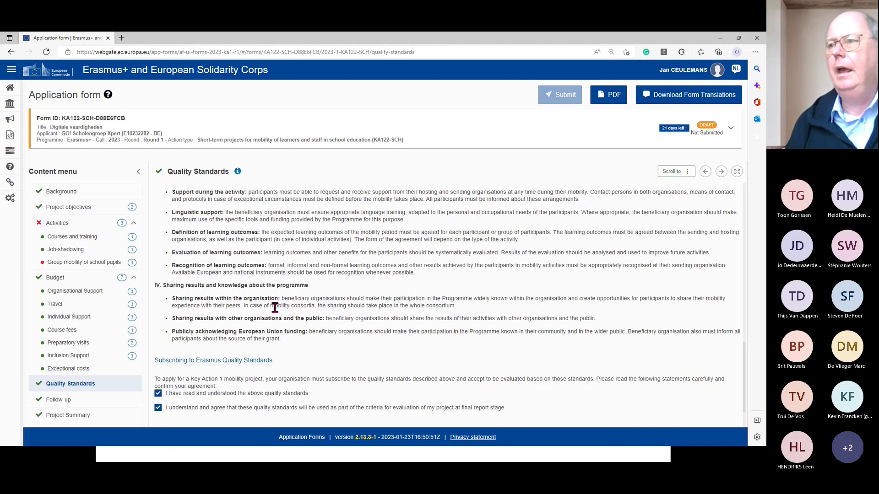
- Switch from Quality Standards to the completed Follow-up section, showing answers like 'inclusie en diversiteit'
scroll(275, 304, down, 1)
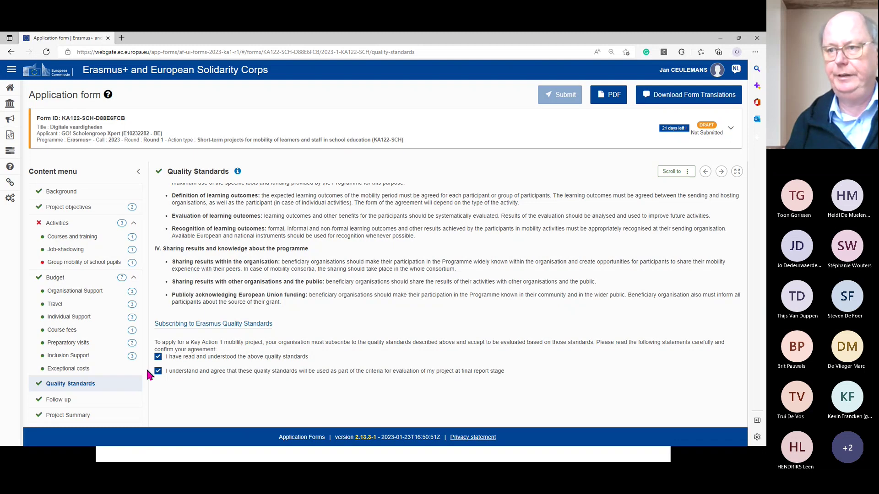
mouse_move(145, 346)
mouse_down()
mouse_move(152, 379)
mouse_move(155, 346)
mouse_up()
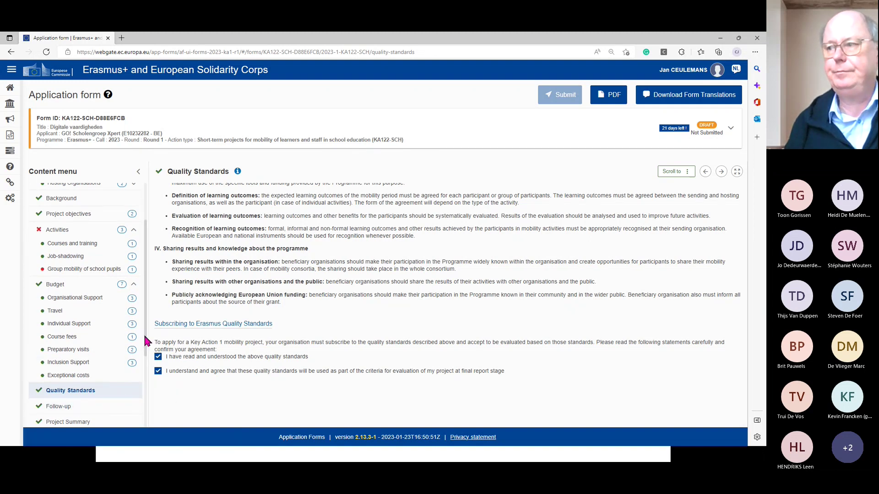
drag(144, 333, 149, 378)
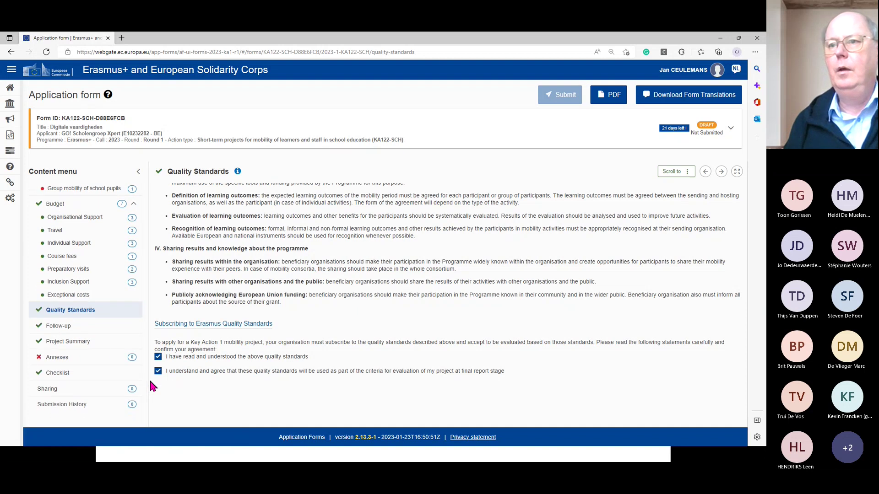
click(58, 326)
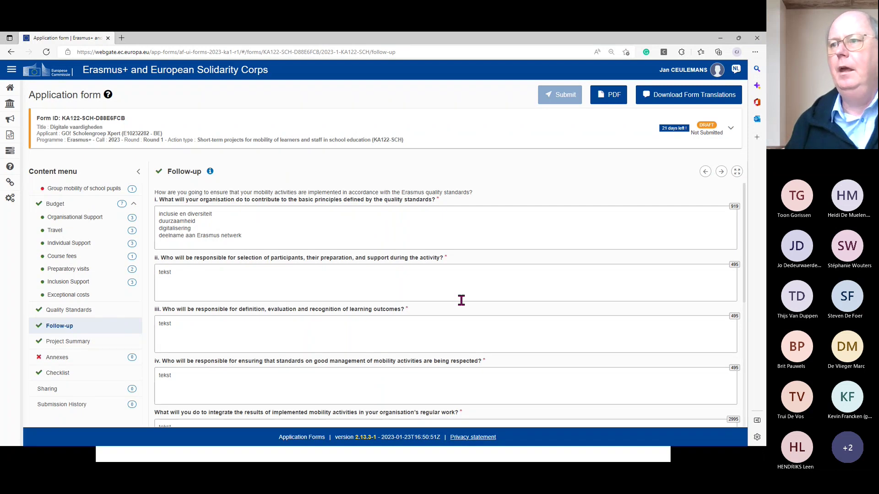
scroll(451, 303, down, 1)
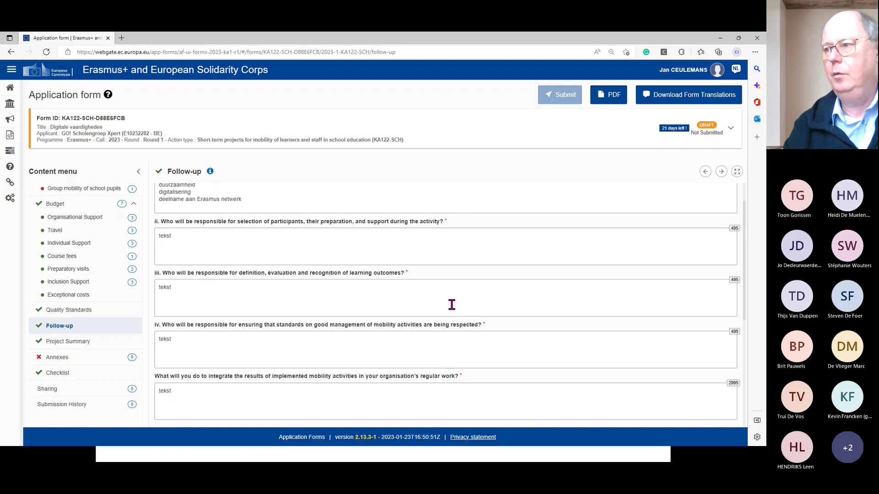
scroll(419, 341, down, 2)
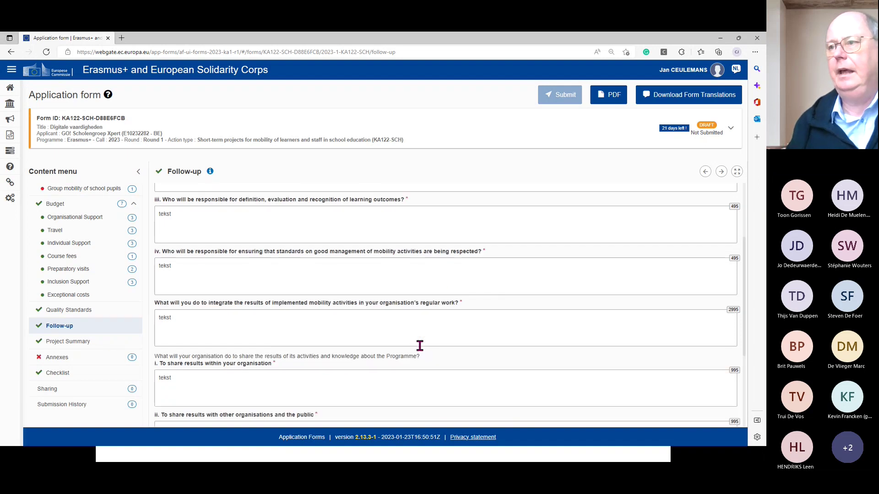
scroll(420, 345, down, 2)
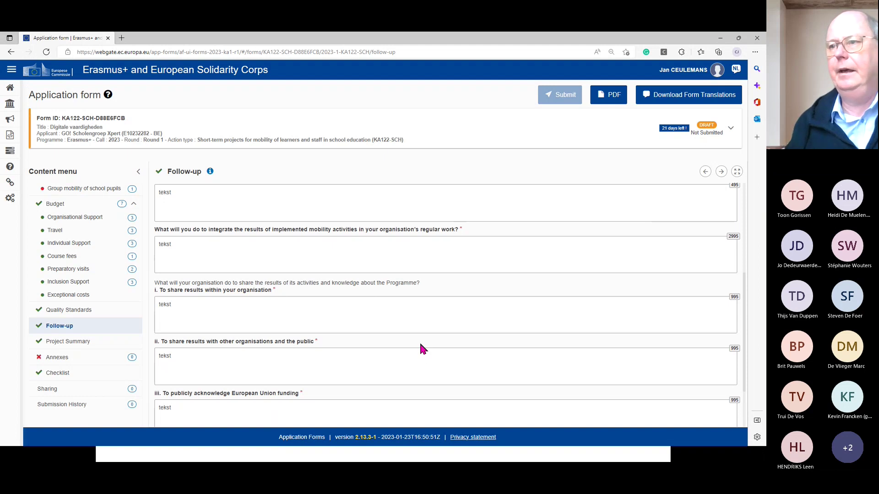
scroll(430, 351, down, 1)
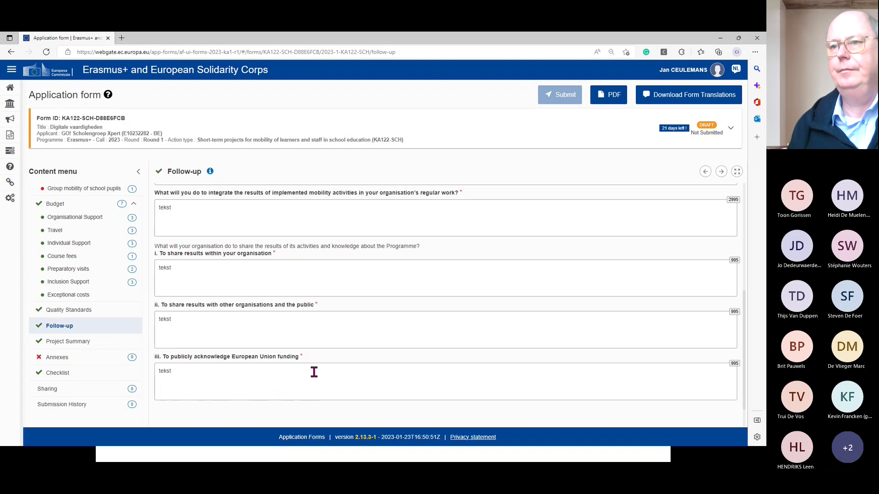
- Review each Project Summary question's 'tekst in het Nederlands' and 'tekst in het Engels' answers
click(73, 345)
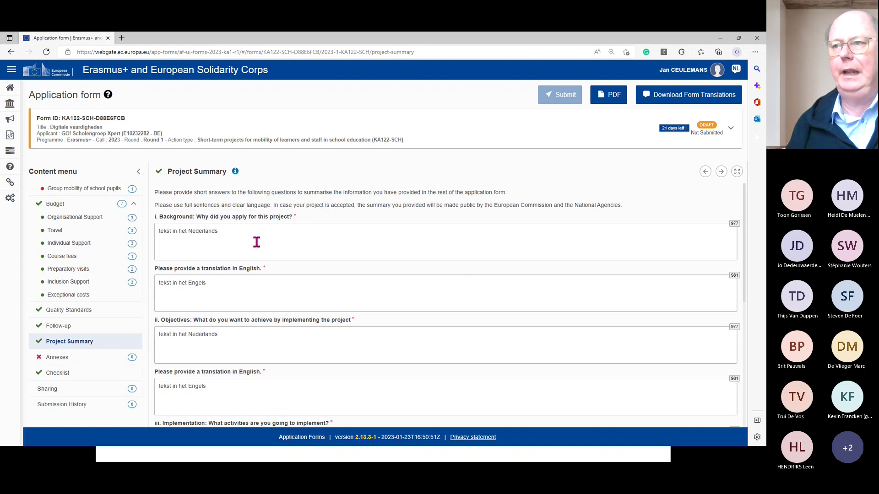
scroll(290, 281, down, 2)
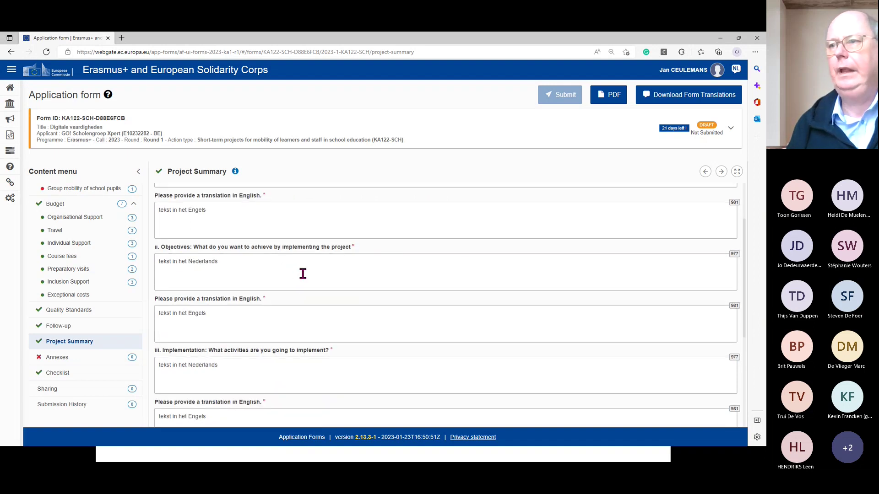
scroll(299, 274, up, 2)
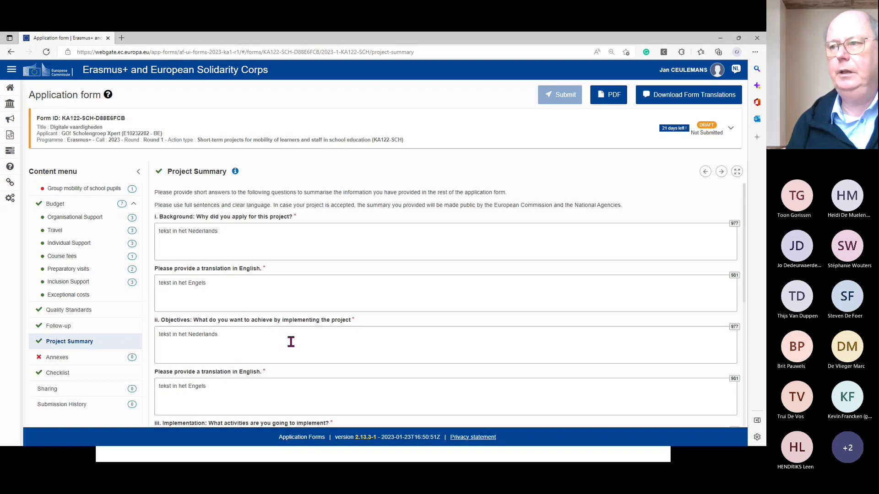
scroll(291, 342, down, 3)
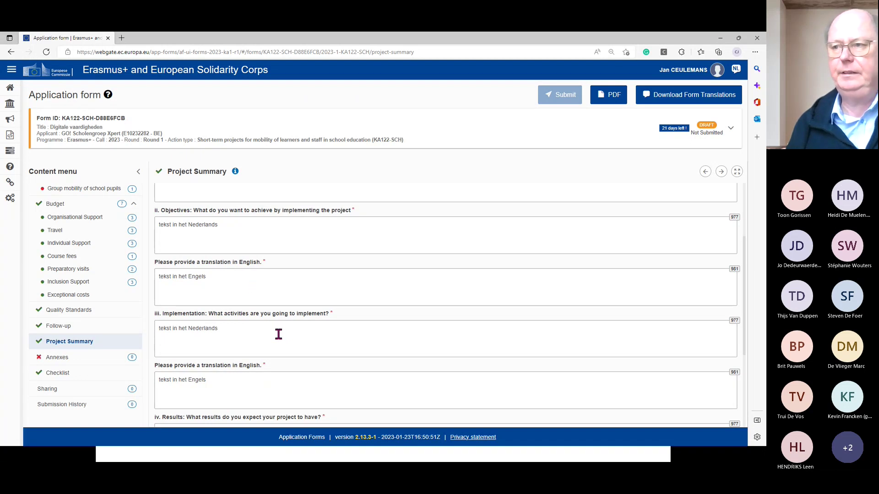
scroll(279, 335, down, 1)
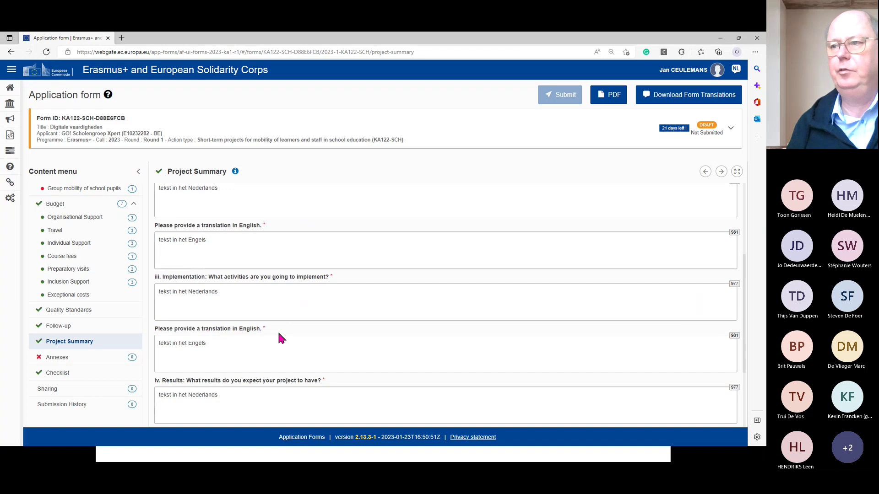
scroll(279, 335, down, 2)
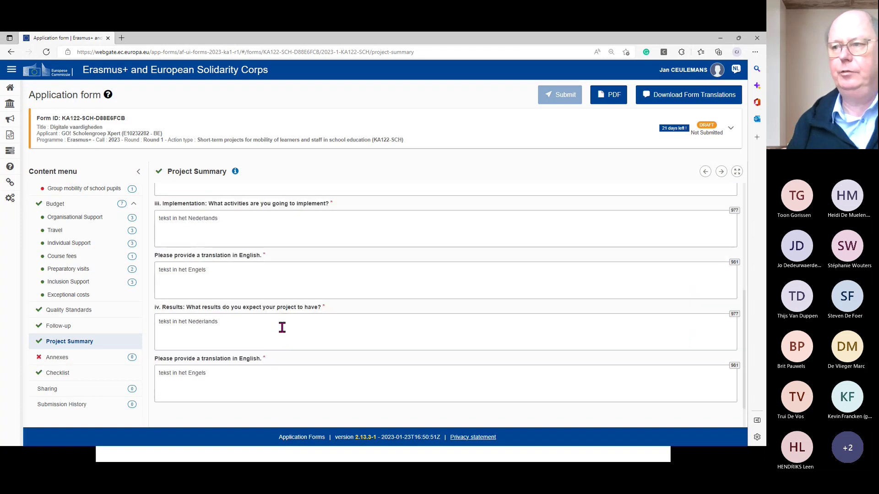
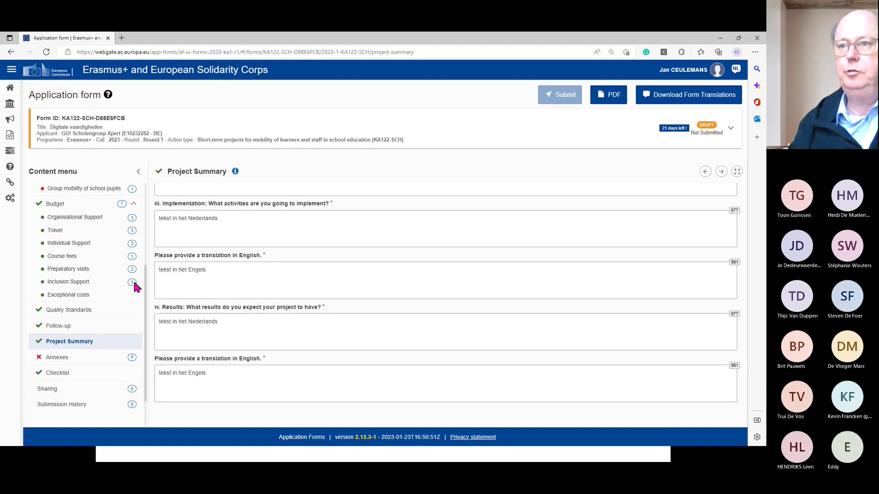
- Show the Inclusion Support budget table with GROUP01's 5 participants with fewer opportunities
click(68, 282)
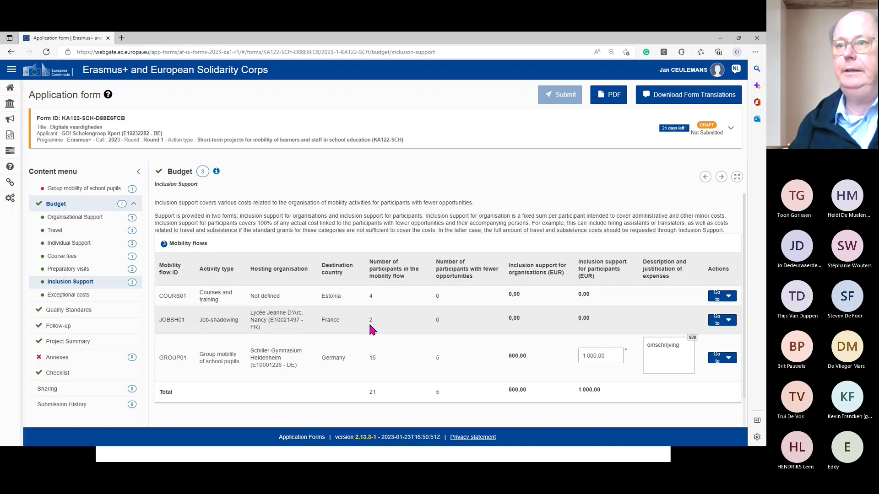
- Switch to Quality Standards and read through its basic principles and mobility management text
click(95, 315)
scroll(281, 308, down, 3)
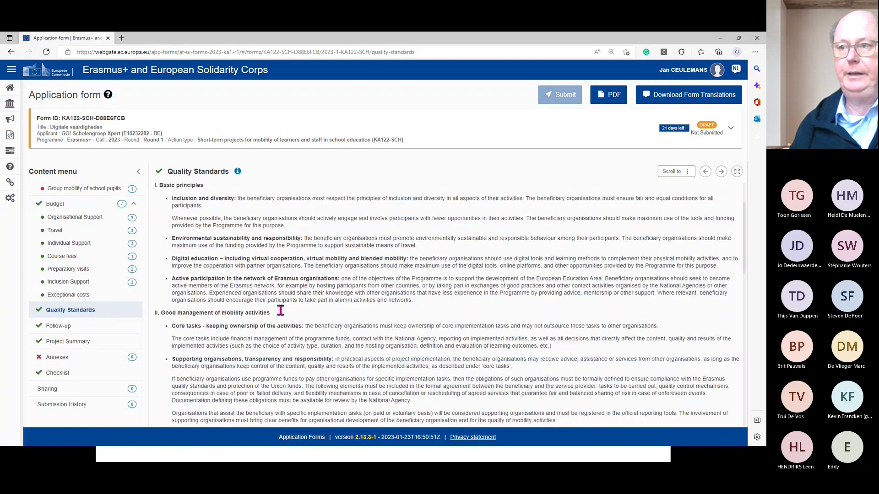
scroll(282, 315, down, 1)
scroll(281, 314, up, 3)
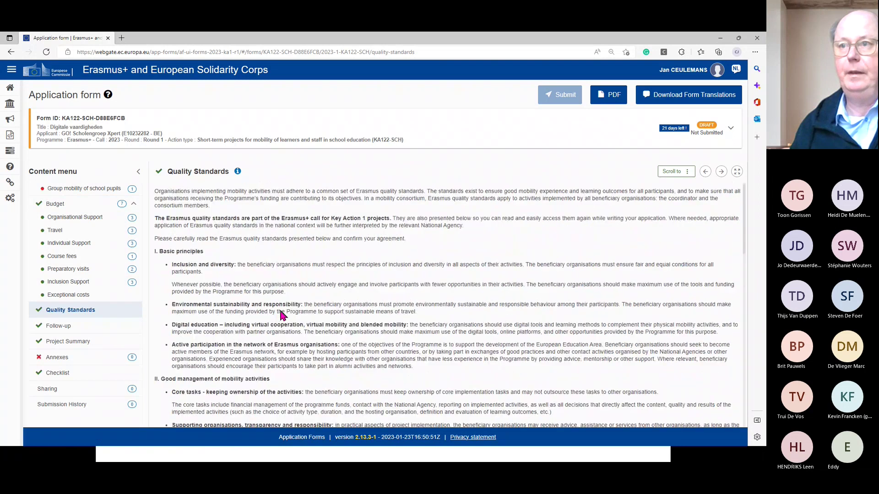
scroll(102, 240, up, 3)
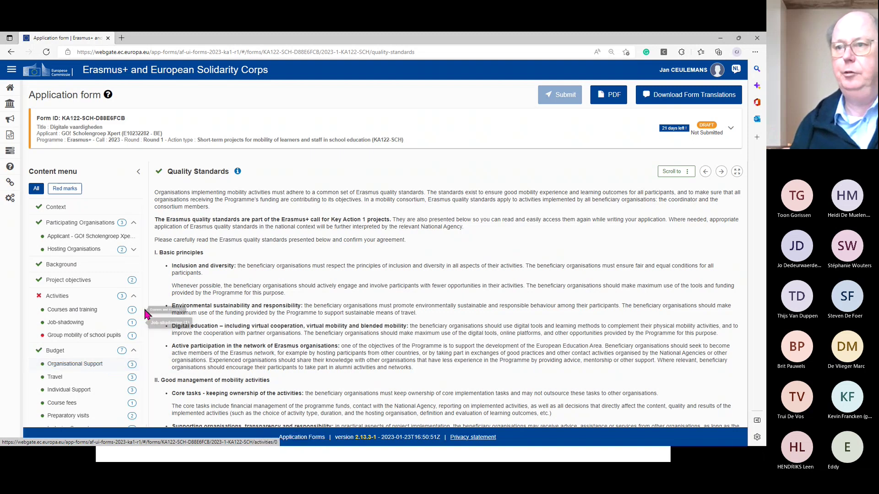
drag(145, 292, 150, 357)
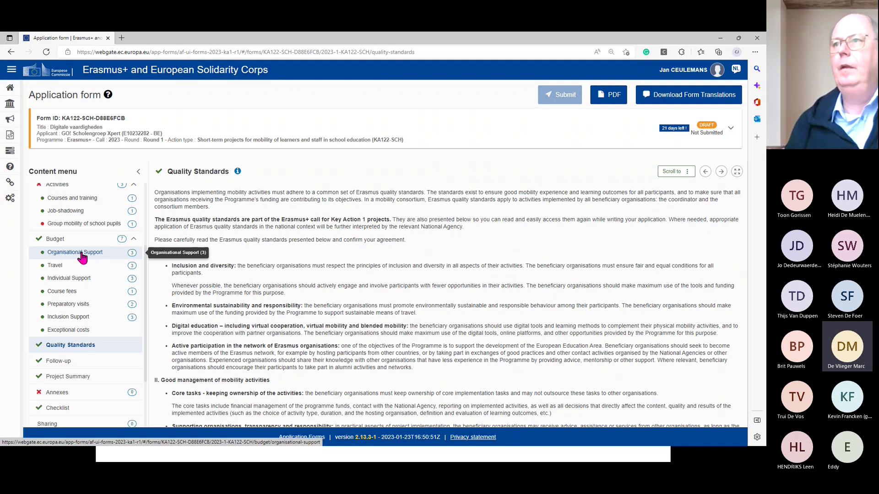
scroll(108, 375, down, 1)
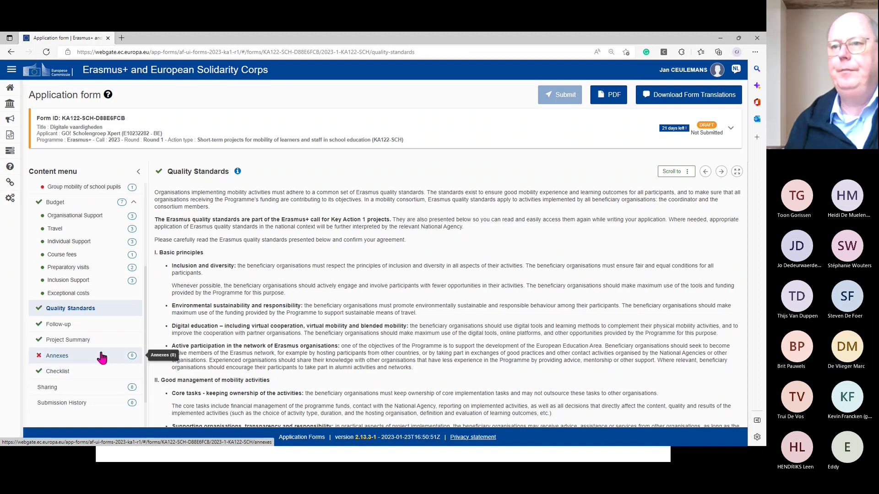
- Download the Declaration on Honour from Annexes and open the downloaded PDF
click(65, 361)
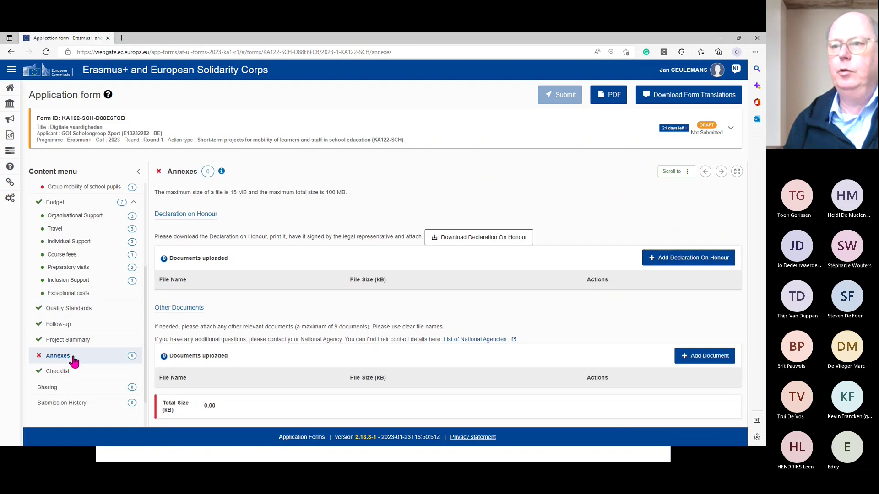
scroll(71, 359, down, 1)
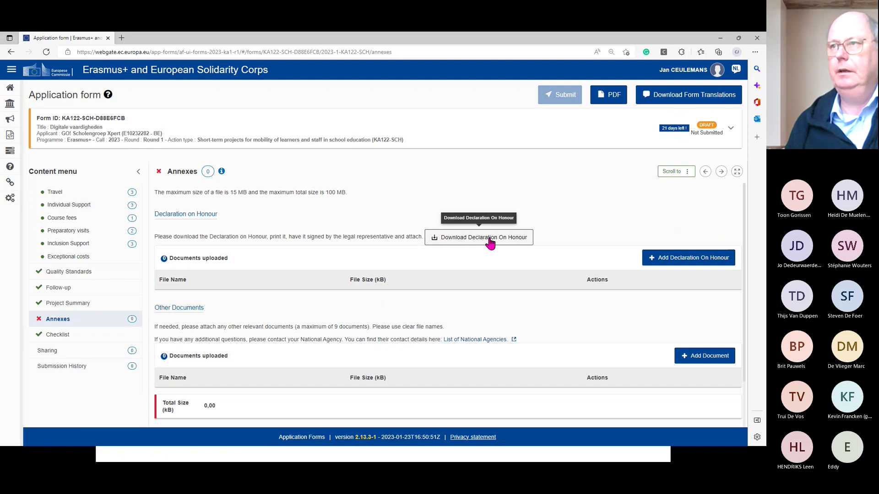
click(489, 239)
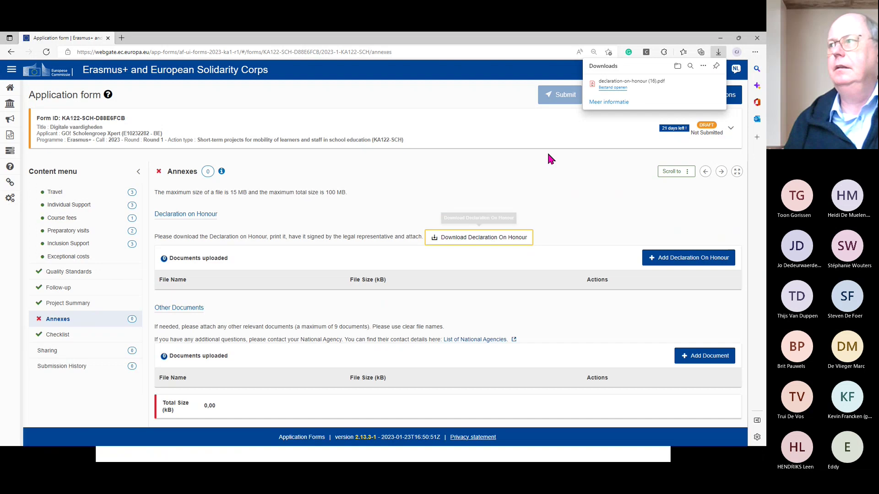
click(605, 89)
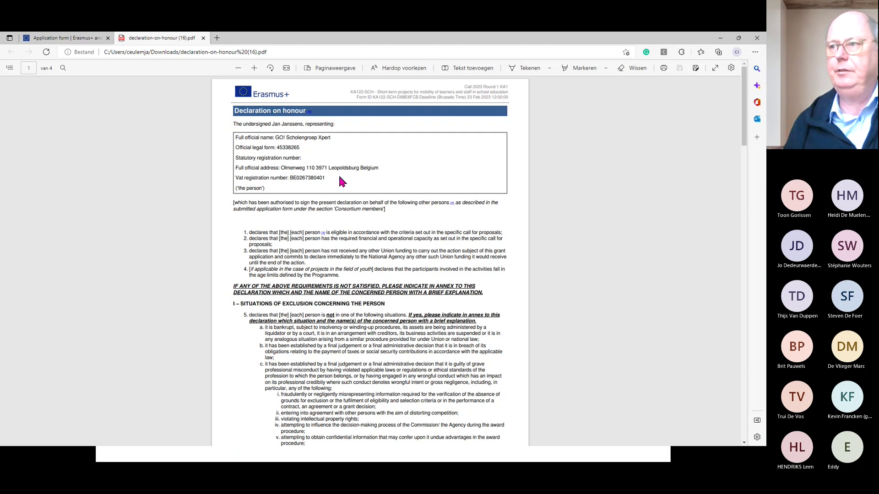
- Scroll through the 4-page declaration PDF, from exclusion situations to the signature block
scroll(402, 281, down, 5)
scroll(403, 281, down, 20)
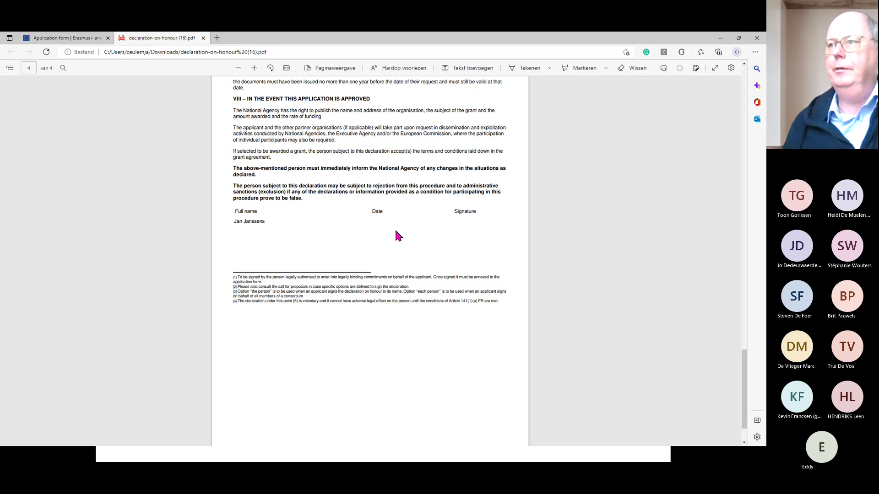
scroll(396, 235, up, 5)
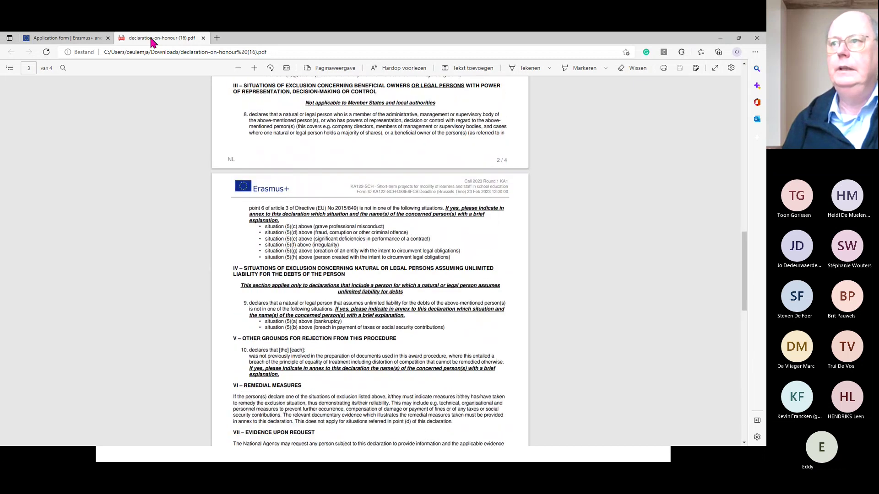
- Return to the Annexes page, which shows zero uploaded documents totalling 0,00 kB
click(75, 37)
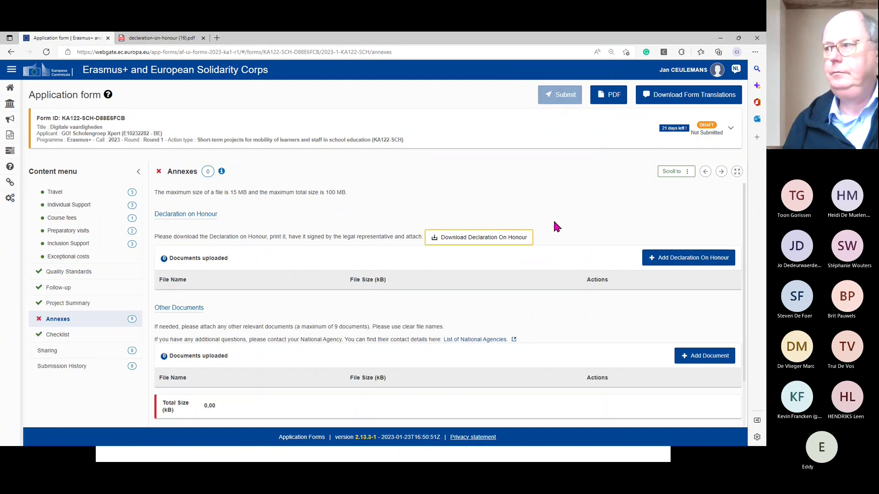
scroll(556, 225, down, 2)
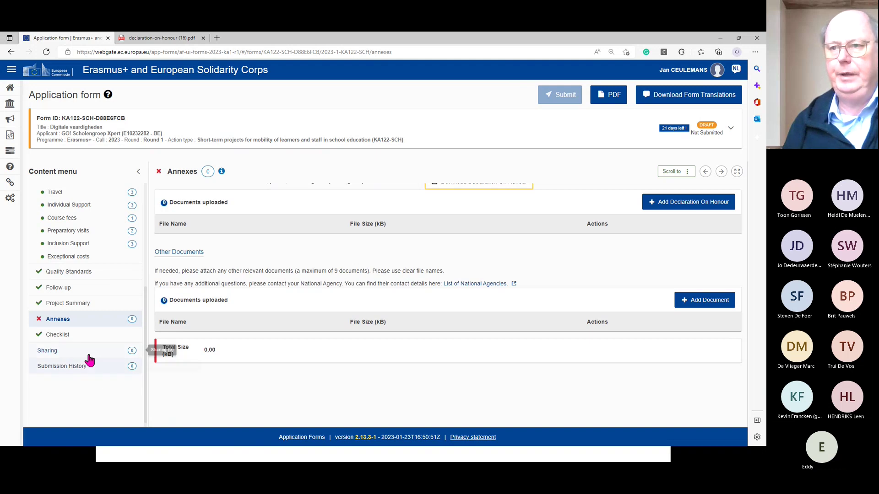
- Show the Checklist page with all three pre-submission conditions ticked
click(58, 336)
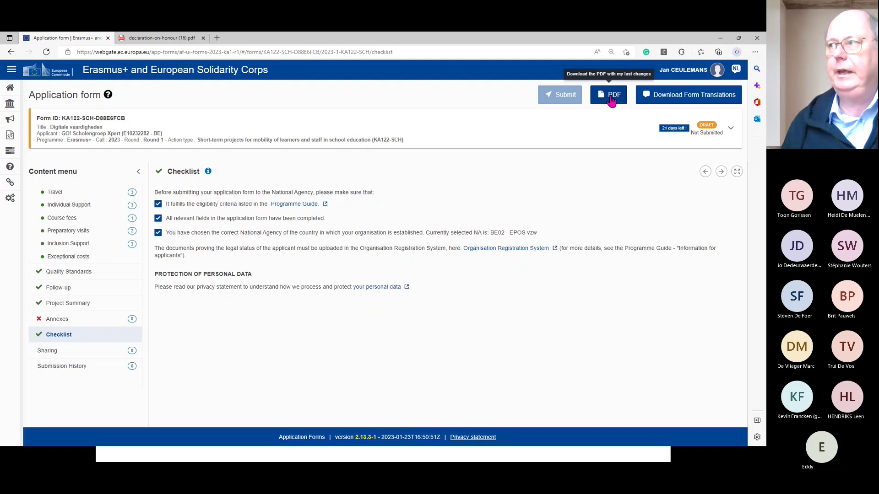
- Go to the Sharing section and bring up the blank 'Share application with' dialog
click(53, 353)
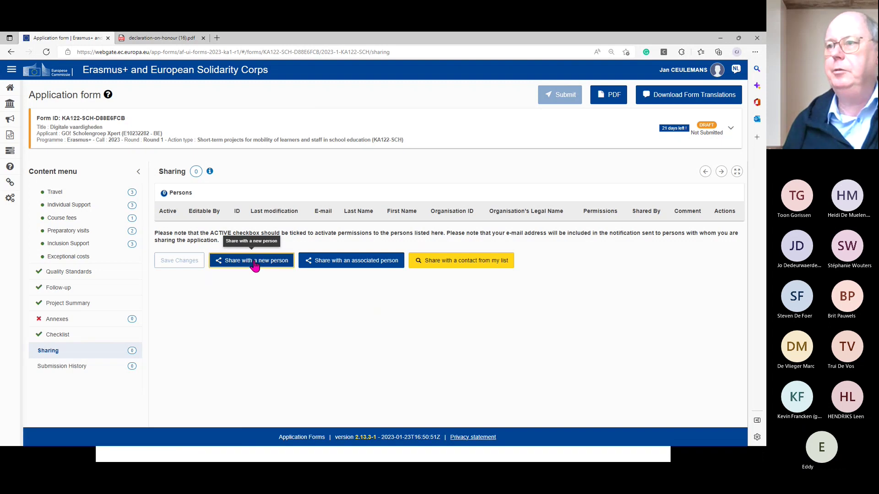
click(255, 265)
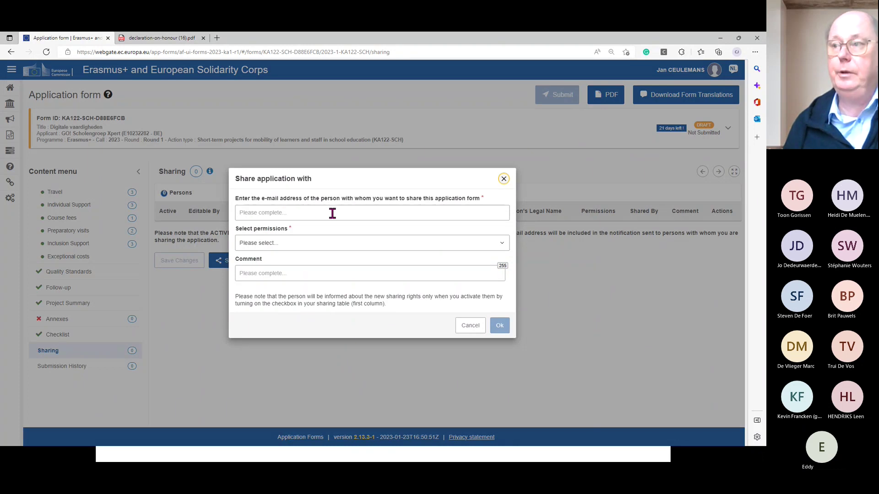
- Share the application with the contact's e-mail address at Read permission
click(477, 248)
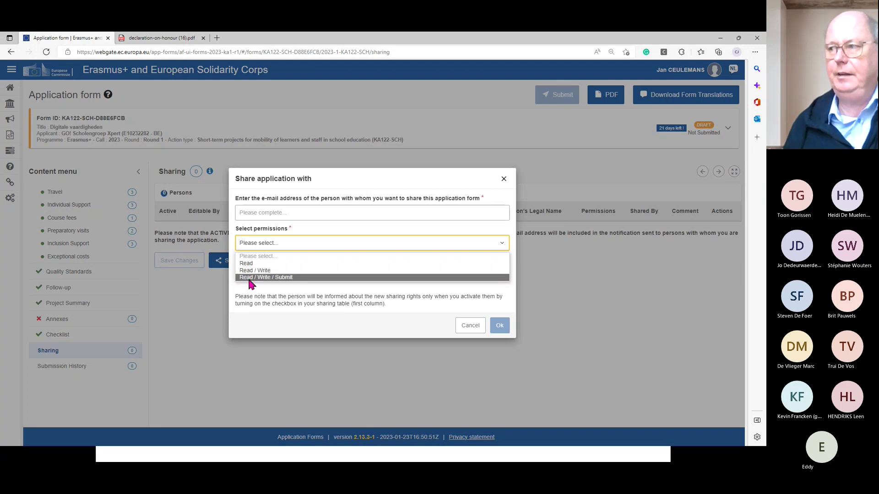
click(256, 264)
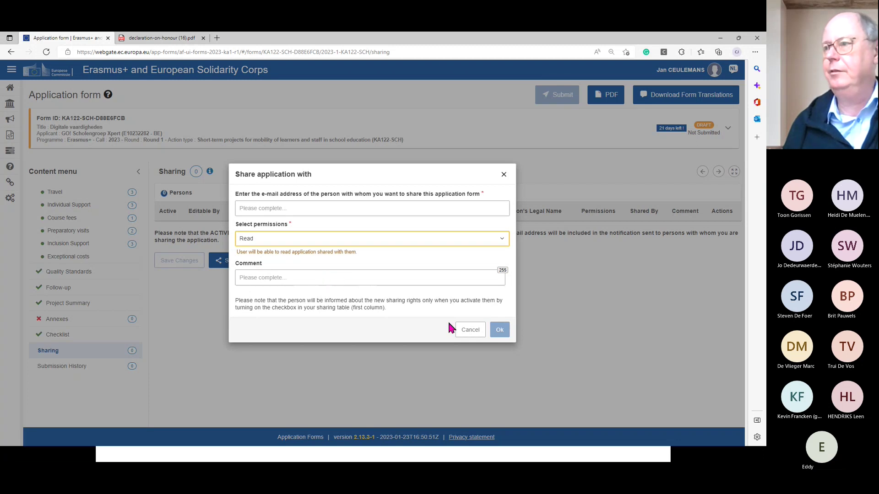
click(365, 207)
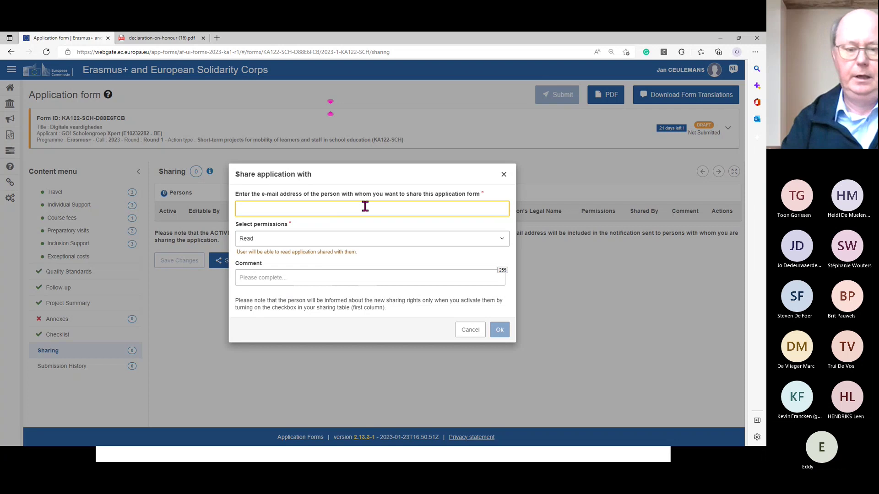
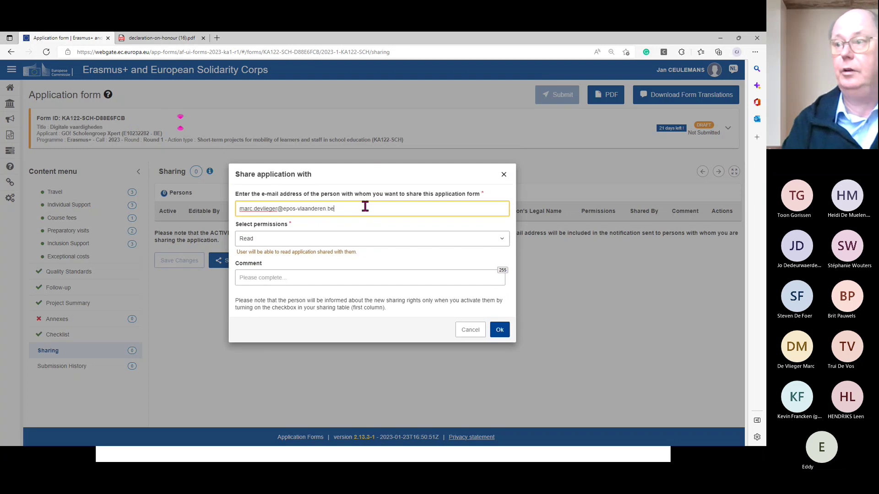
click(502, 332)
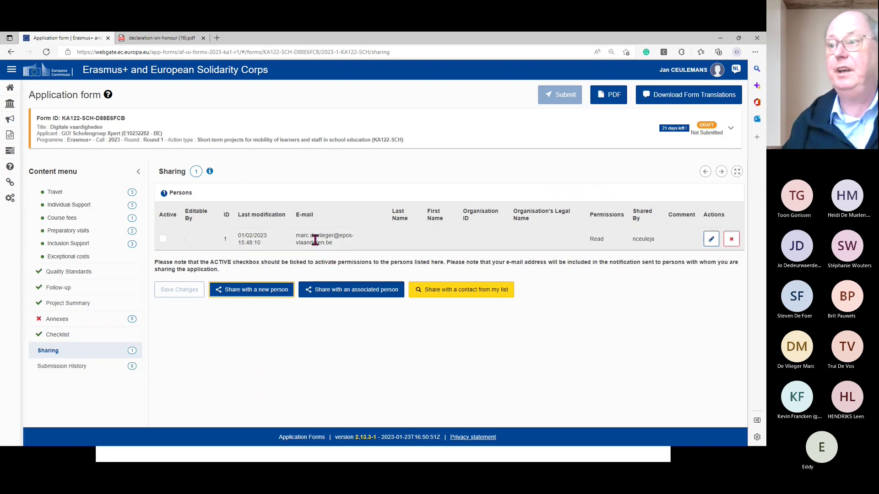
- Mark the shared Read-permission contact as Active in the Persons table
click(163, 239)
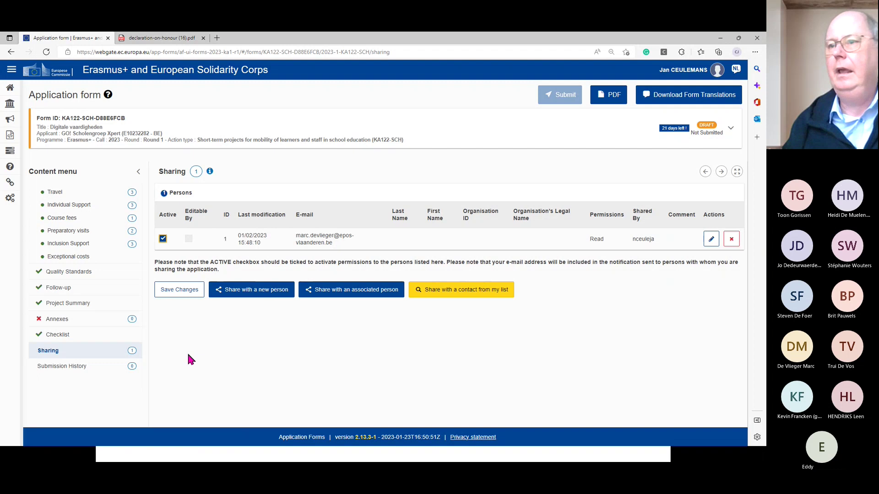
- Show the Submission History page, which lists no submissions for the draft
click(63, 368)
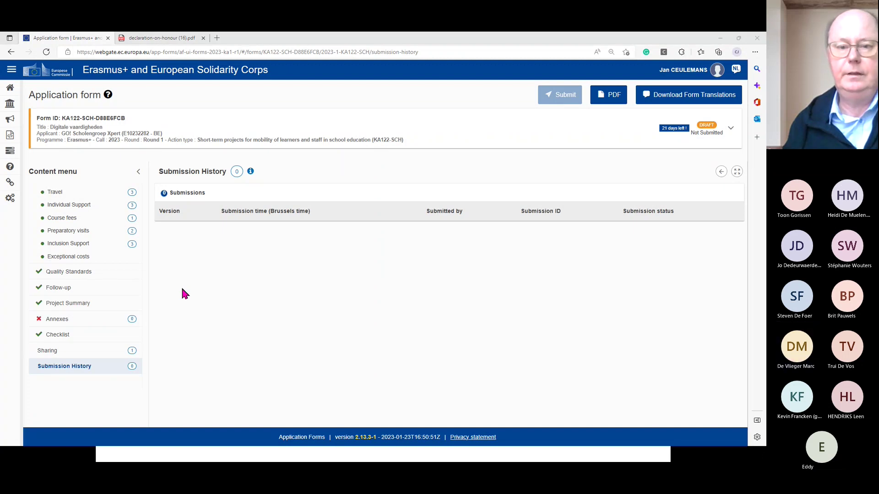
- Start the webinar deck slideshow in PowerPoint and advance to the 'Aandachtspunten' slide on form language and BE02
key(alt+Tab)
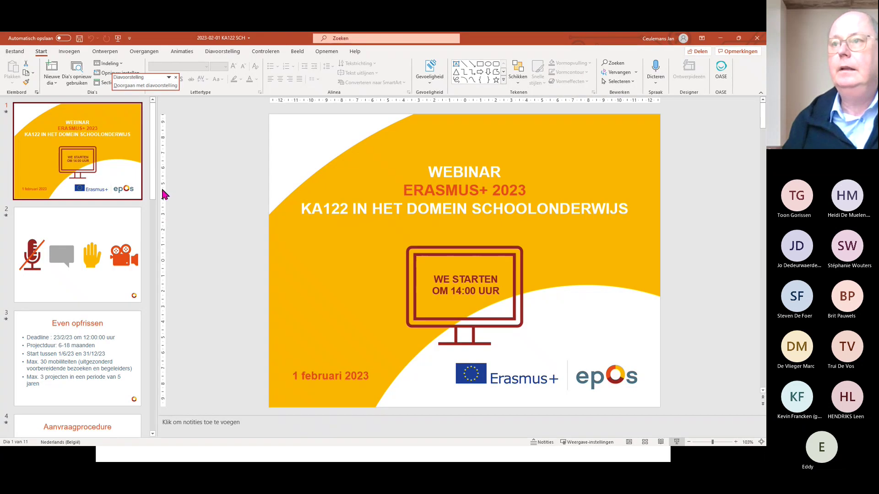
scroll(153, 190, down, 2)
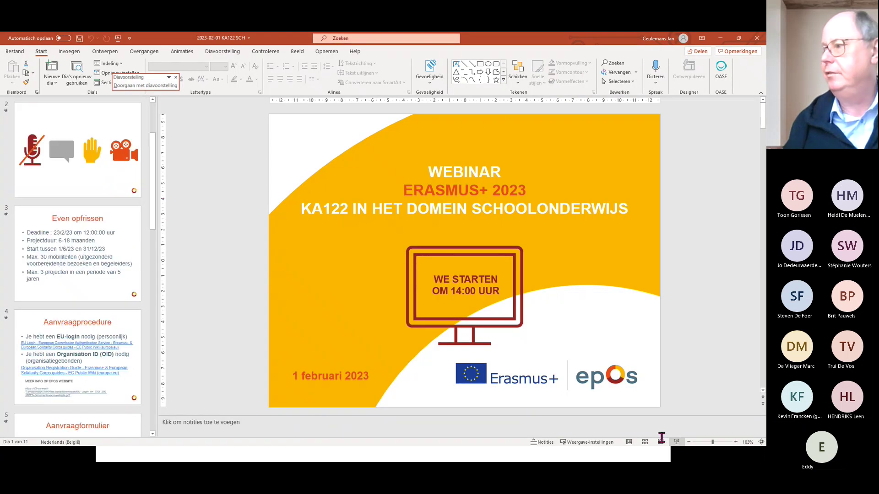
click(677, 444)
click(297, 351)
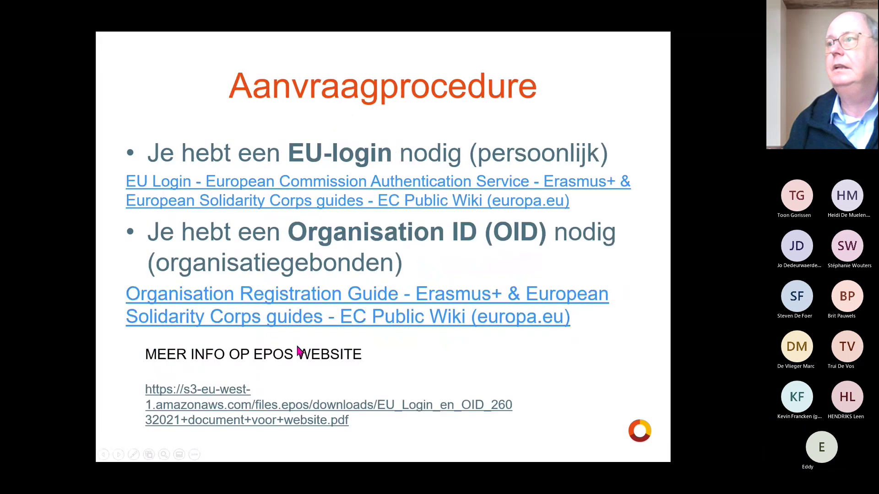
click(297, 350)
click(298, 350)
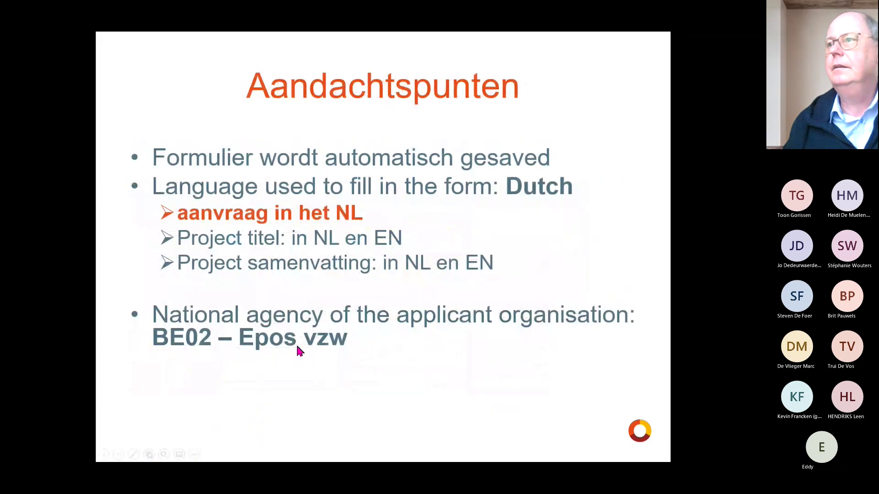